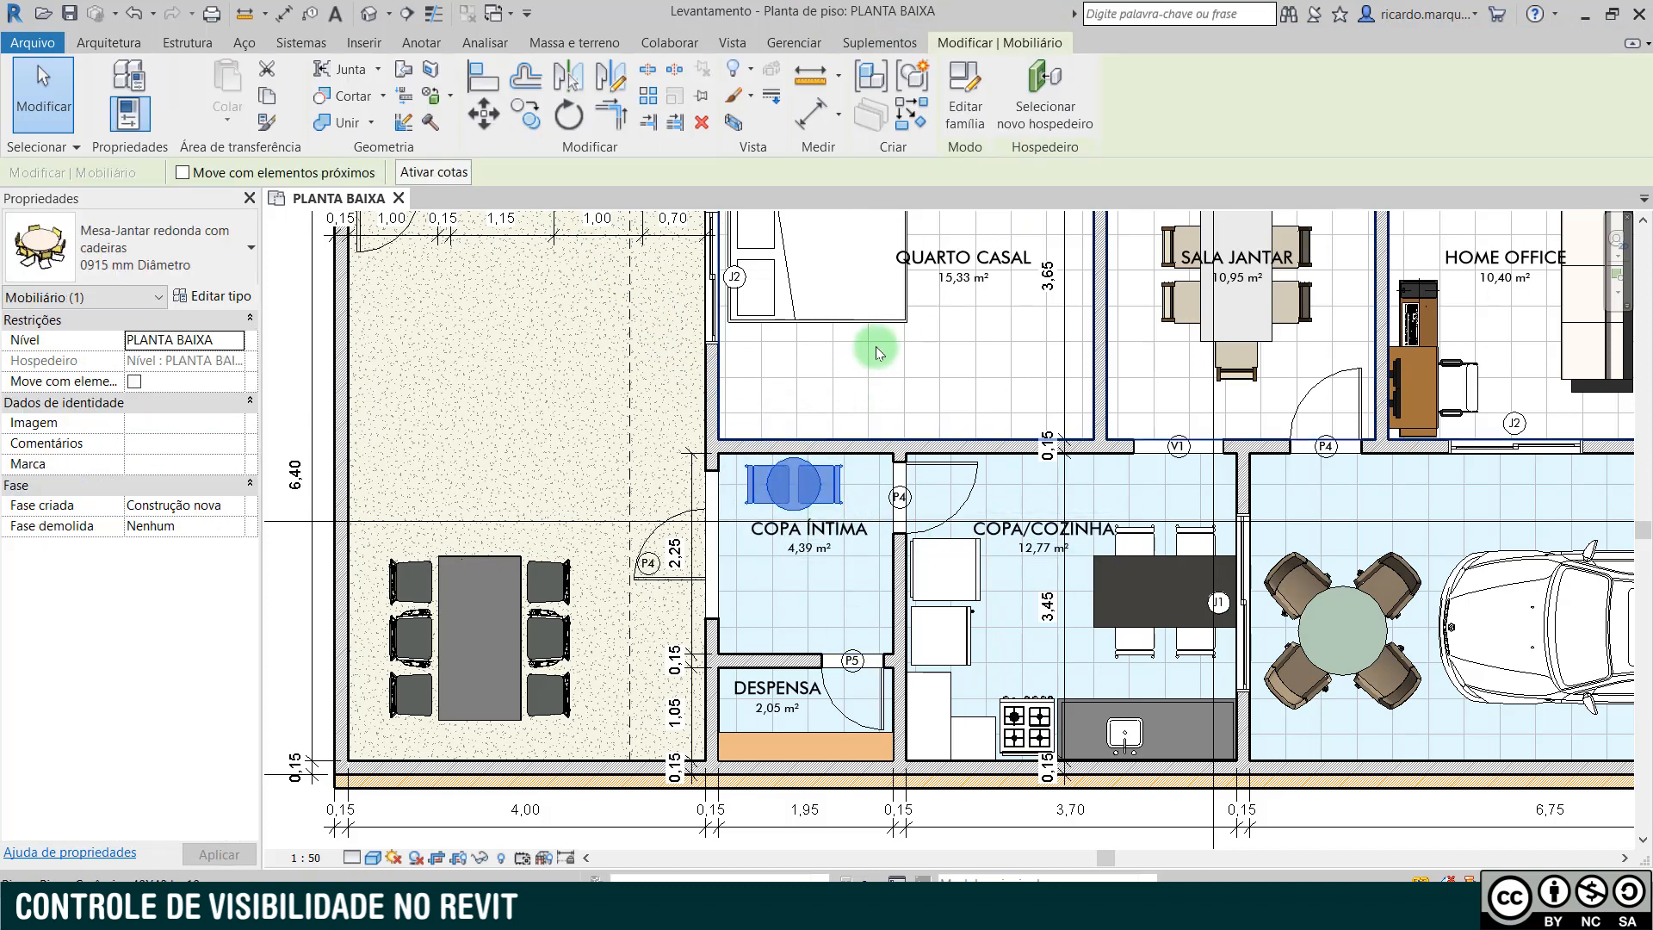
- Temporarily hide the round table in COPA ÍNTIMA and the rectangular table set in COPA/COZINHA
key(h)
key(h)
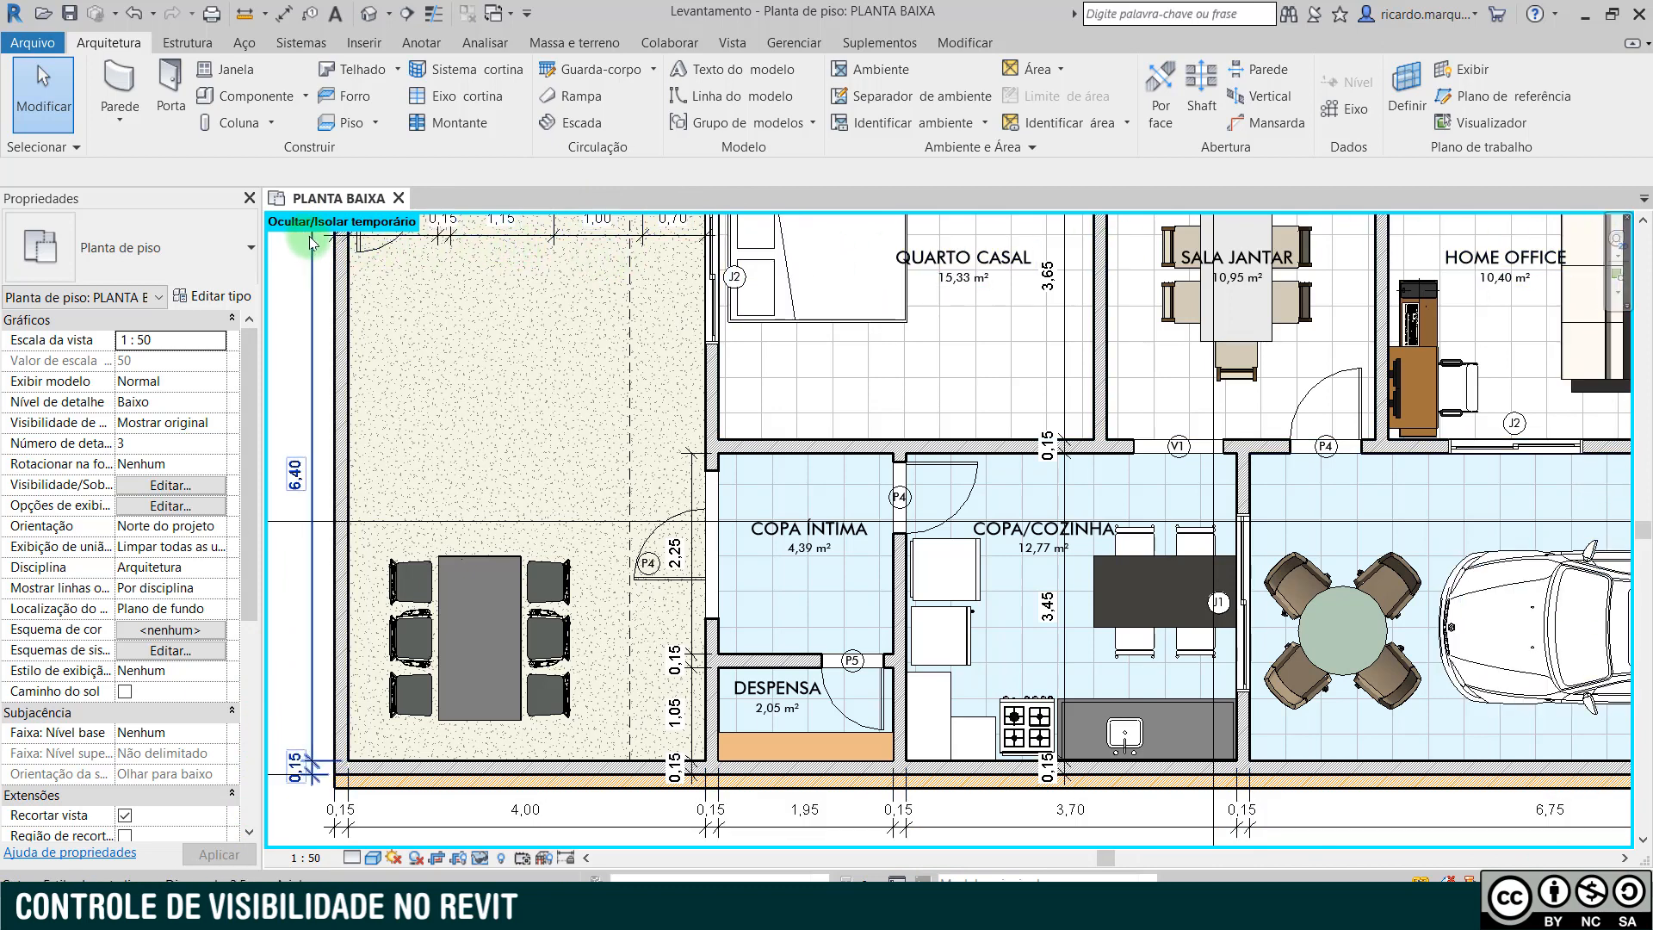
click(1109, 563)
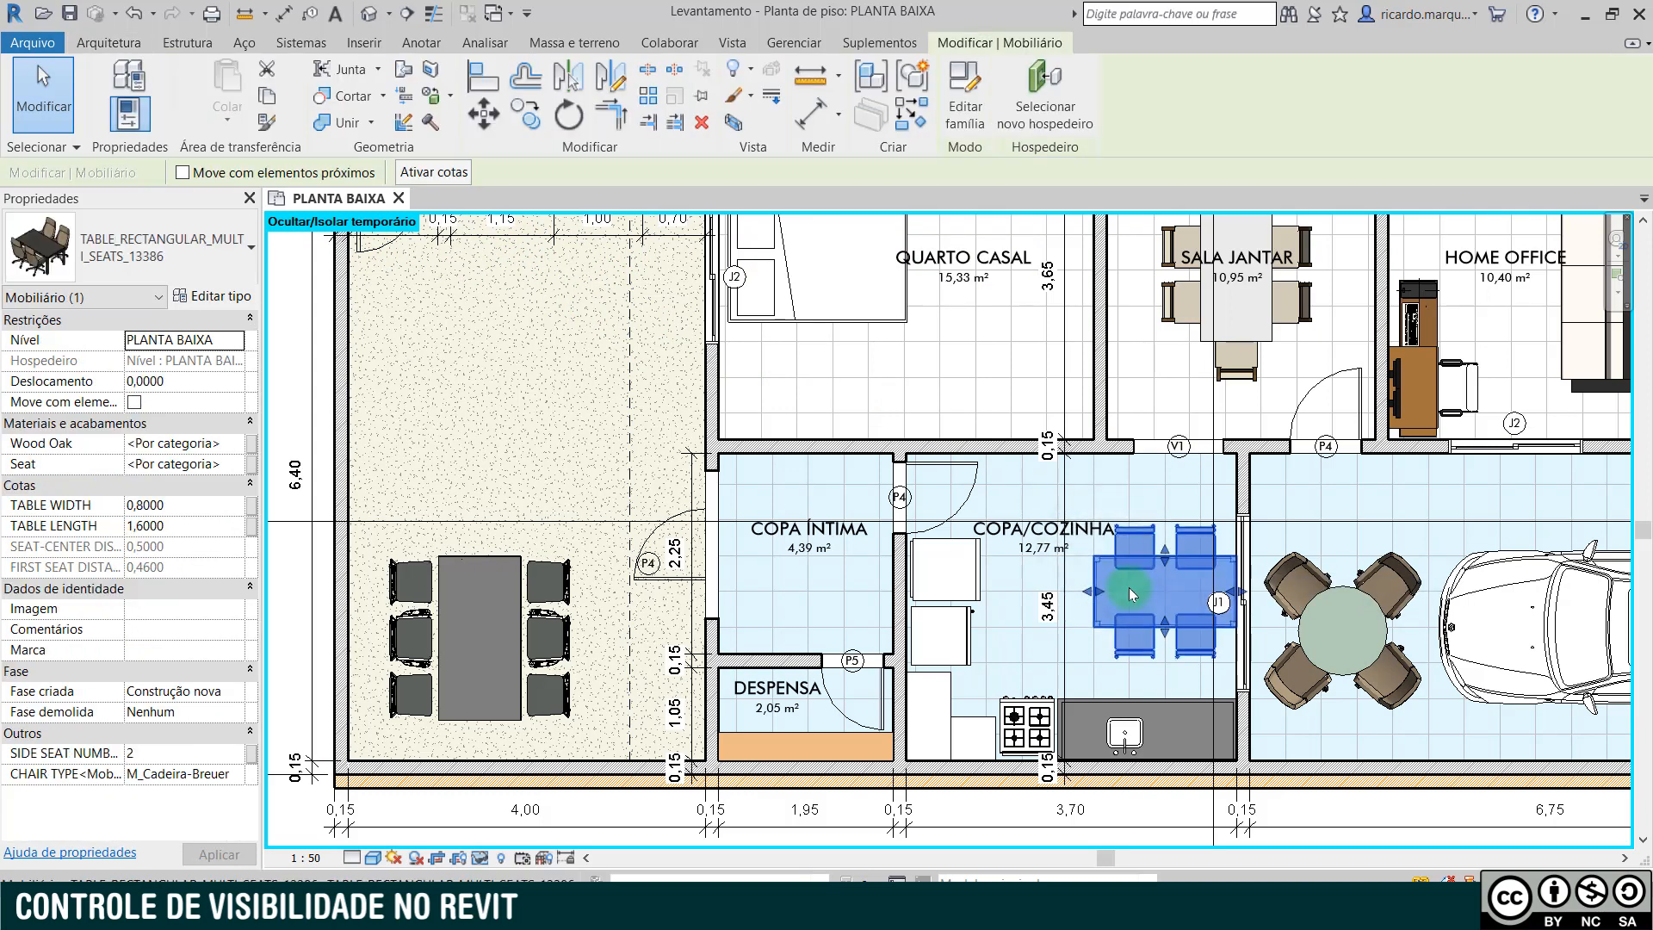
key(h)
key(h)
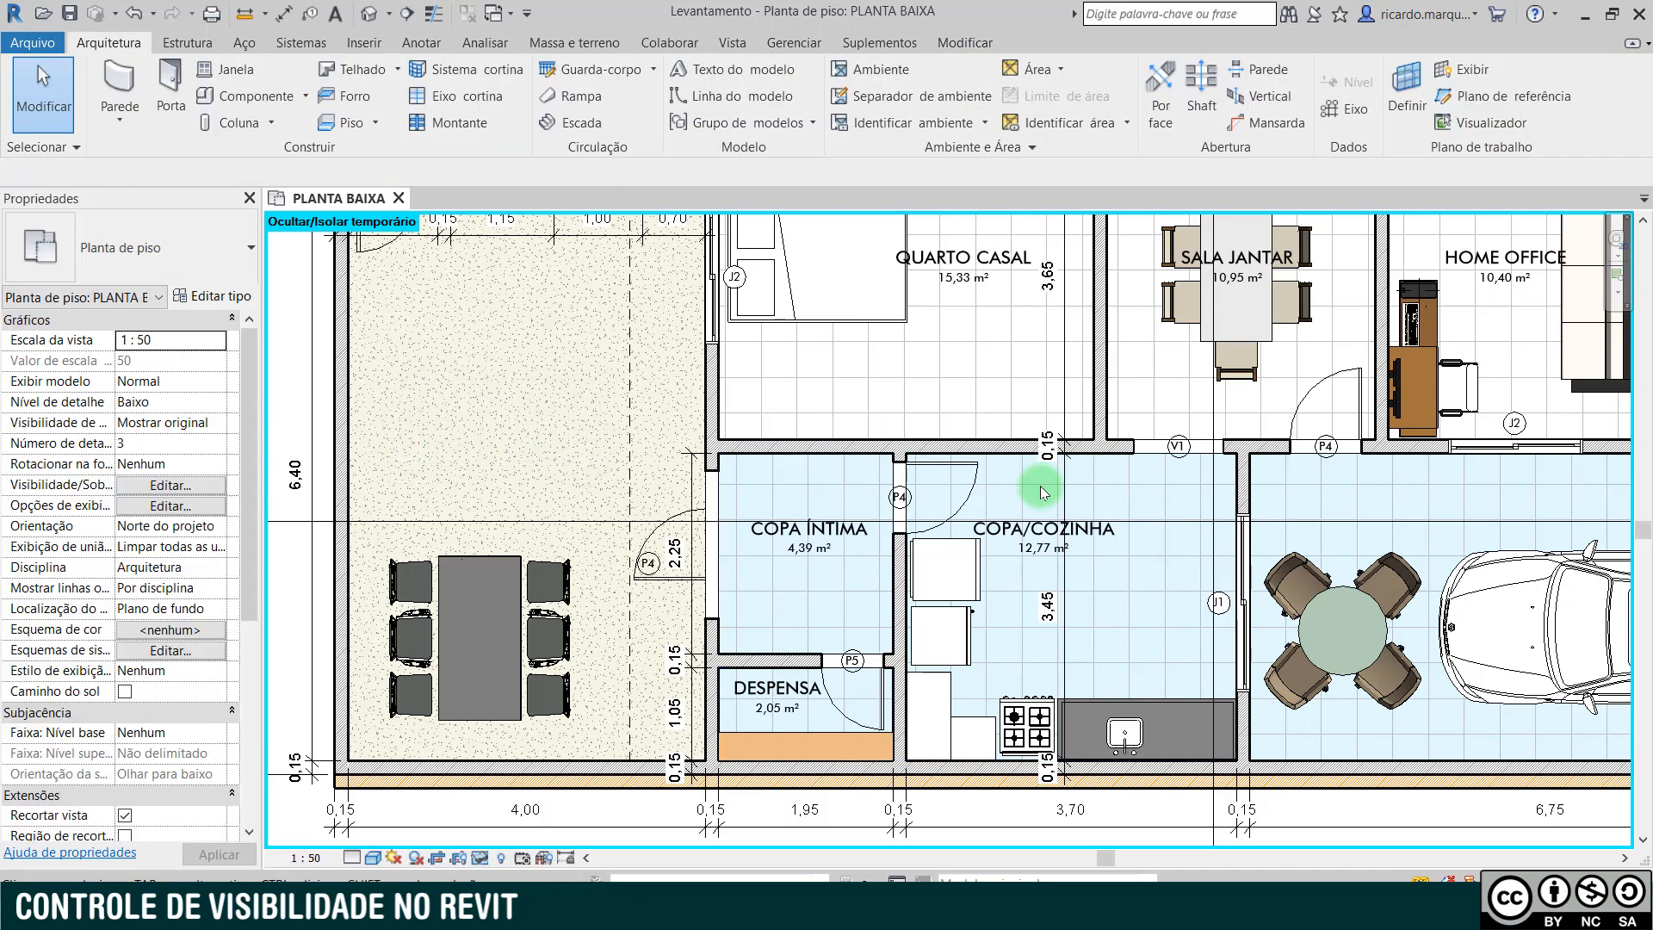
- Hide the SALA JANTAR dining set in the view permanently, as an individual element
click(1250, 375)
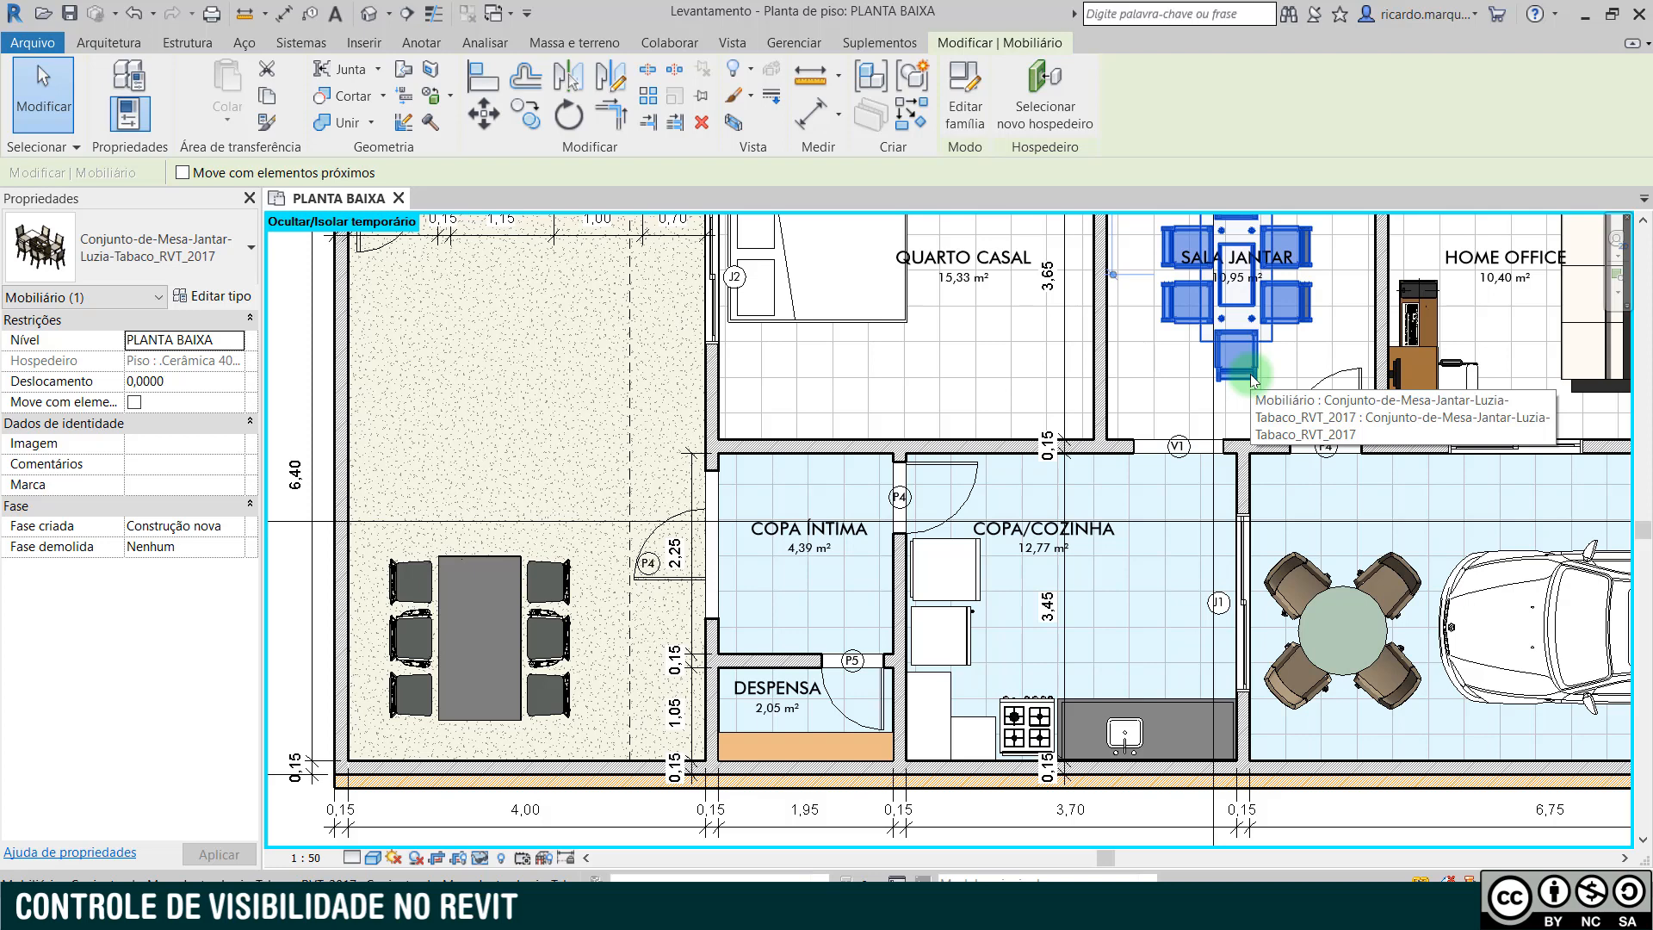
right_click(1249, 374)
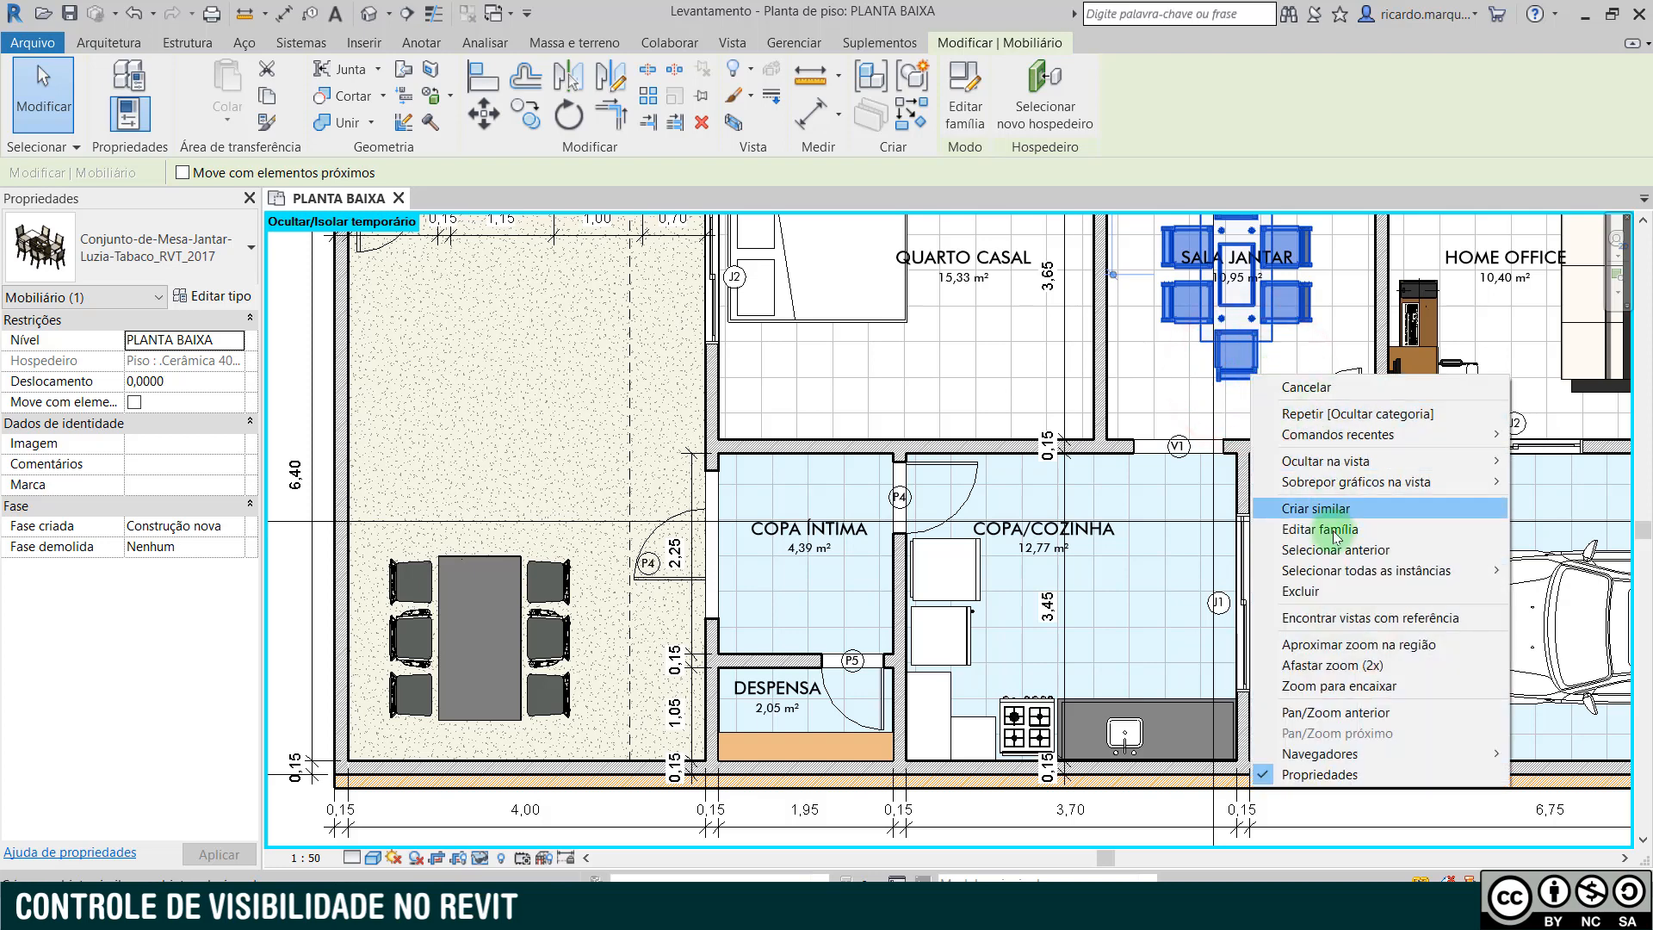
mouse_move(1350, 465)
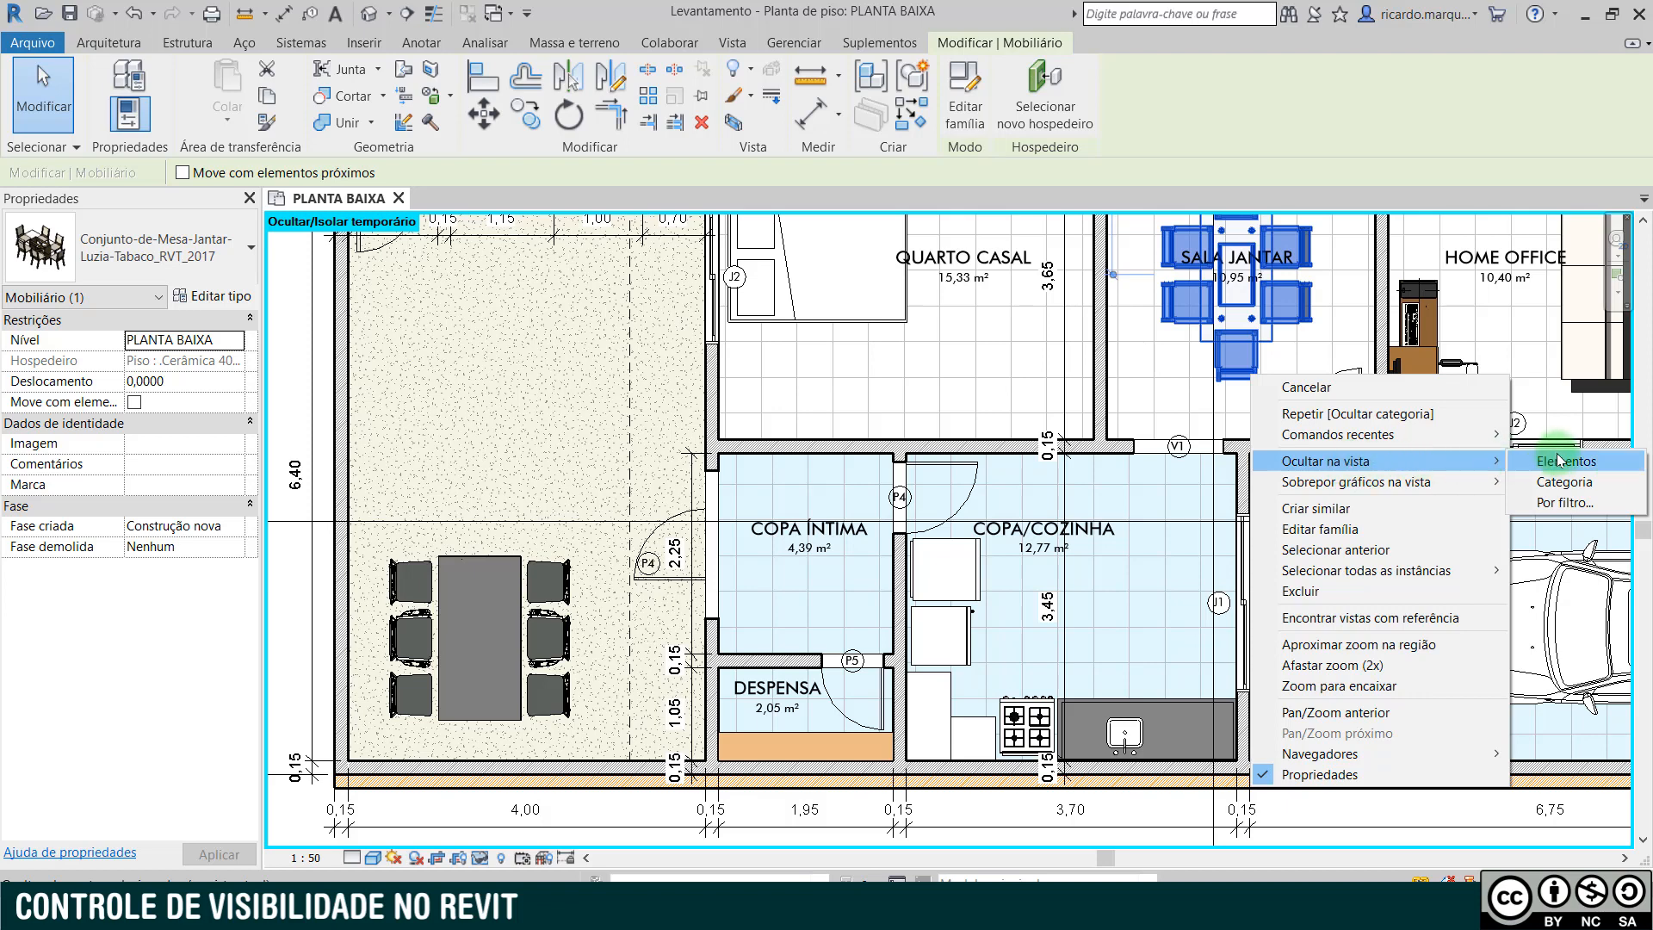
click(1563, 463)
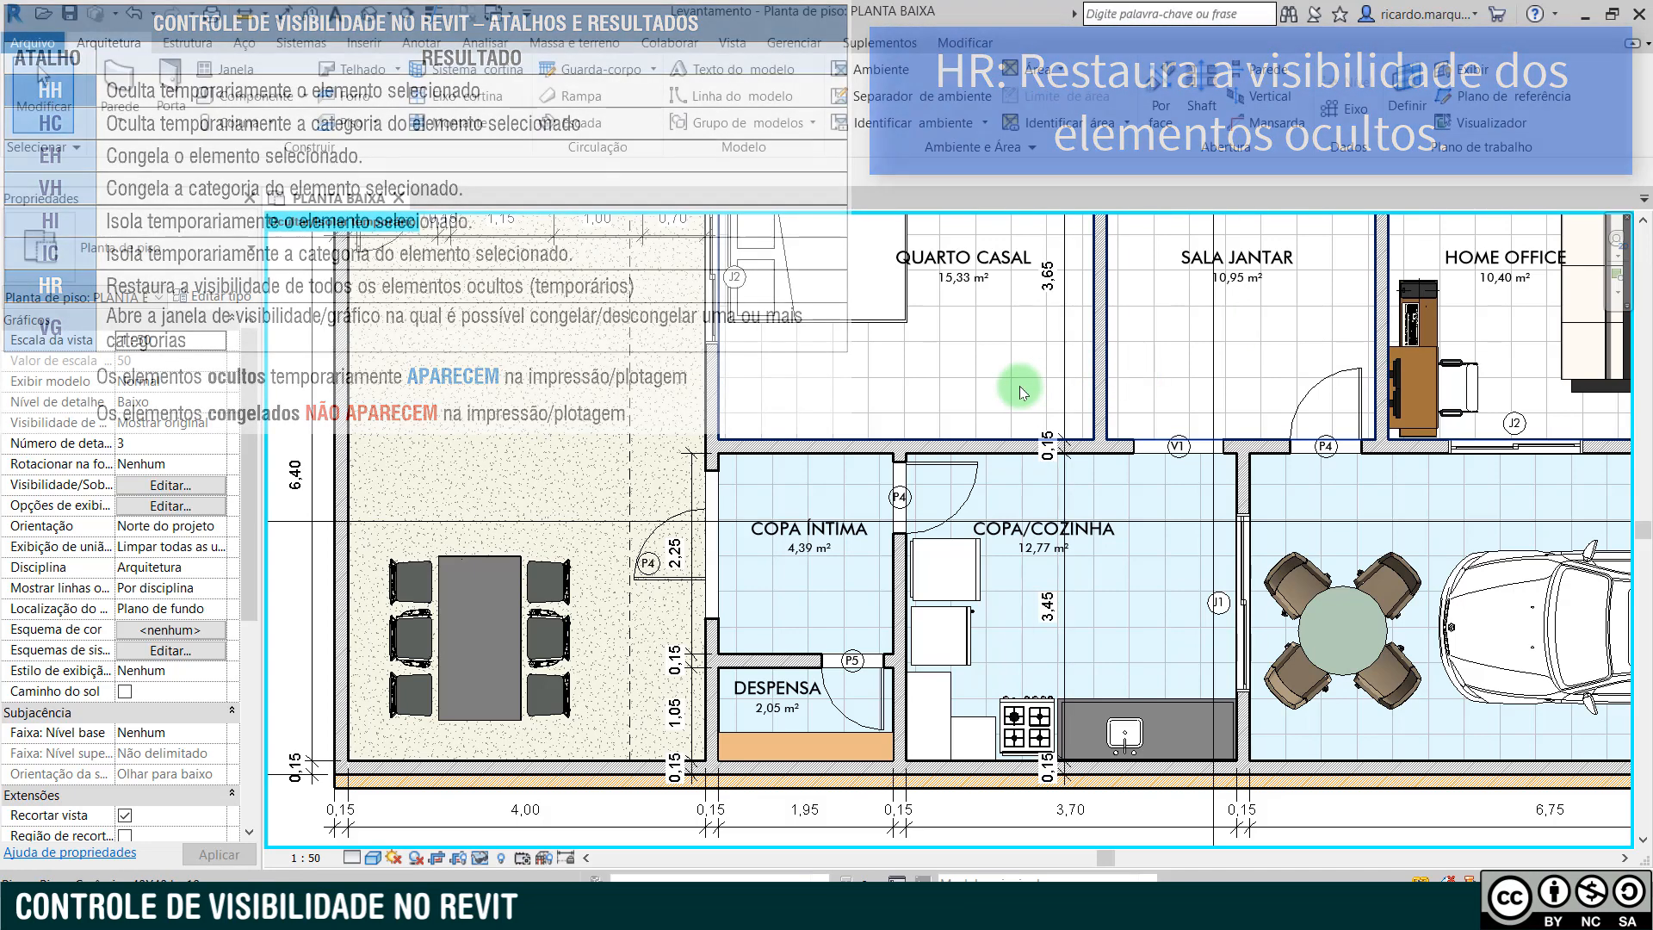
- Restore the temporarily hidden elements, and unhide the SALA JANTAR dining set as an element in the Reveal Hidden Elements mode
key(h)
key(r)
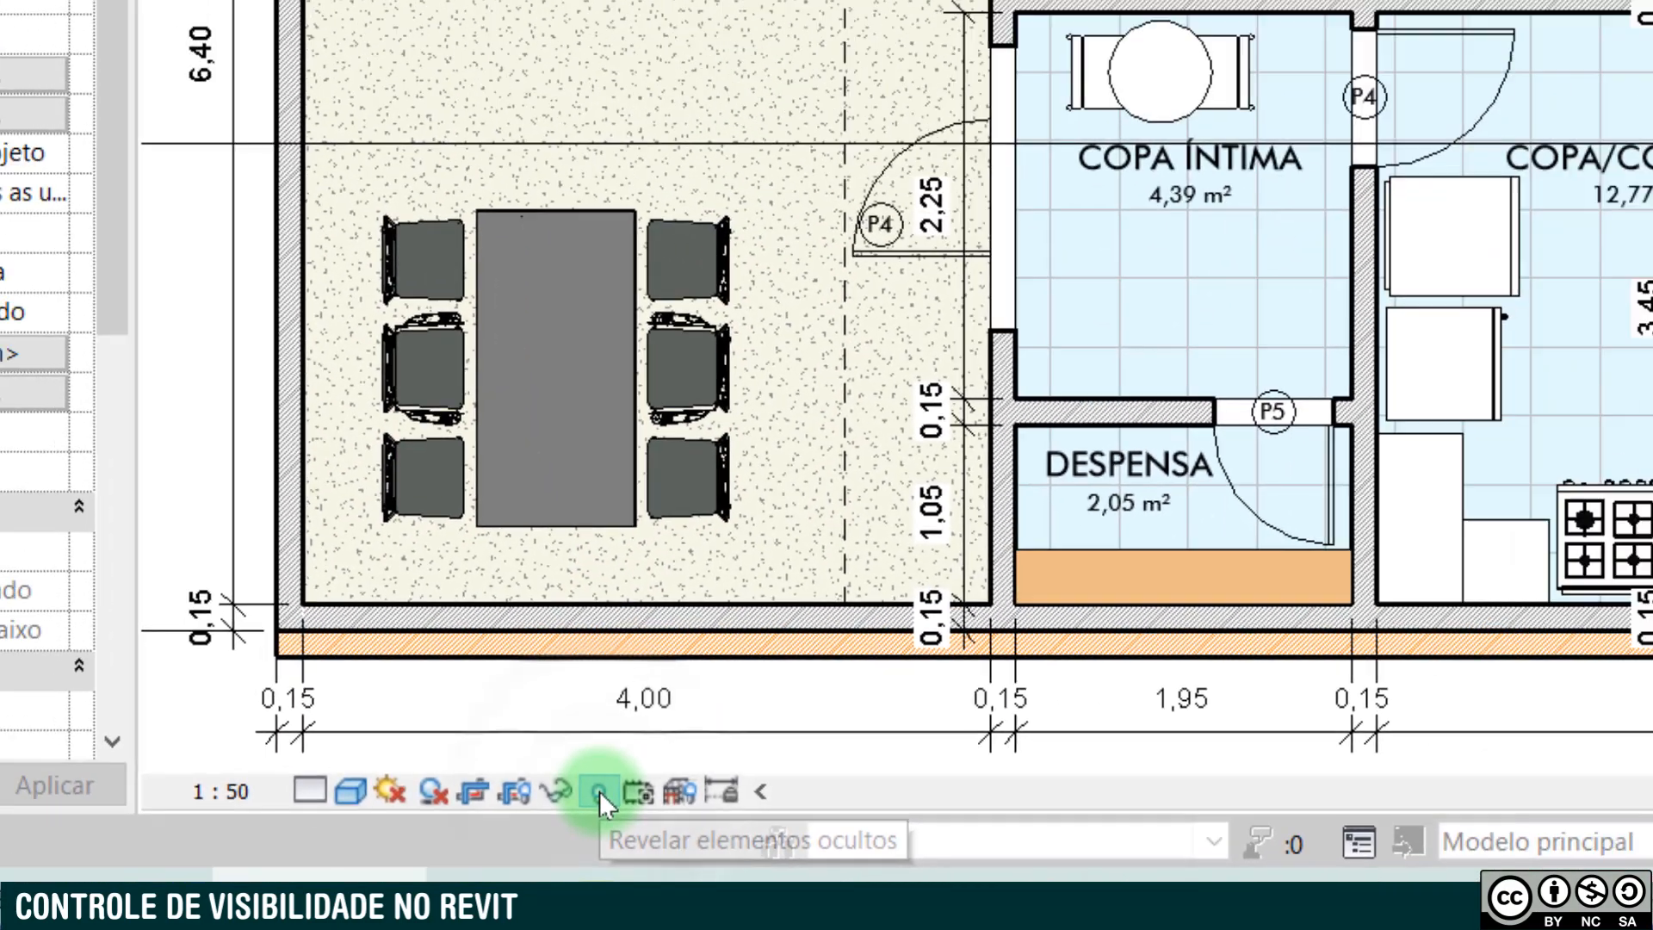
click(674, 740)
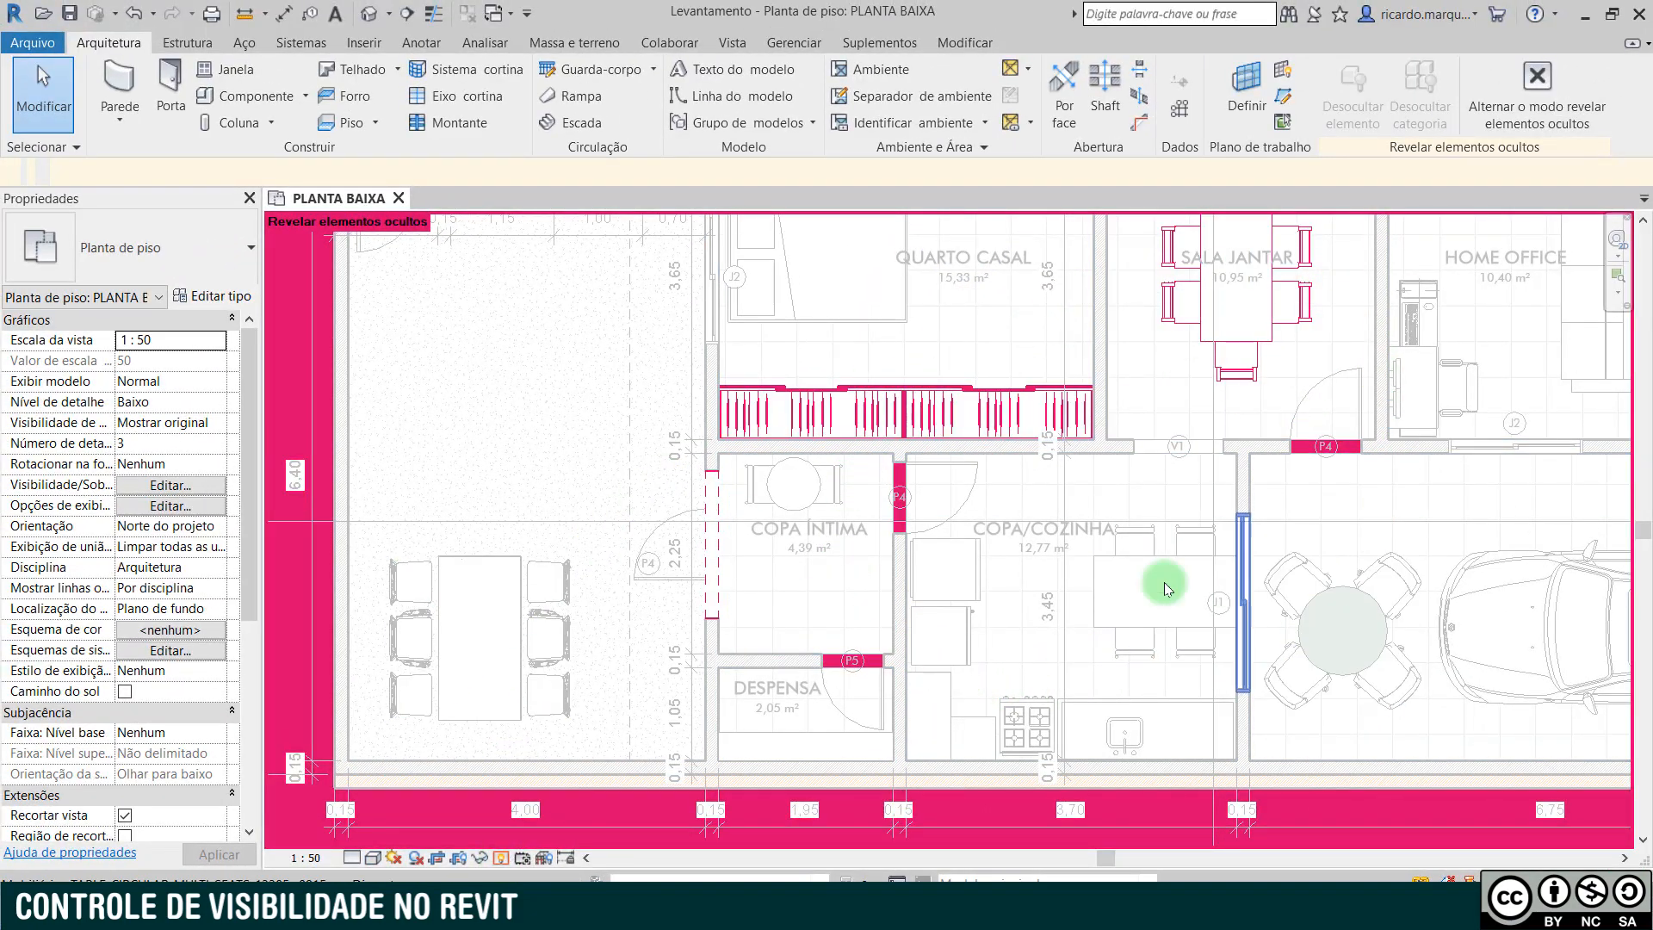
click(1168, 319)
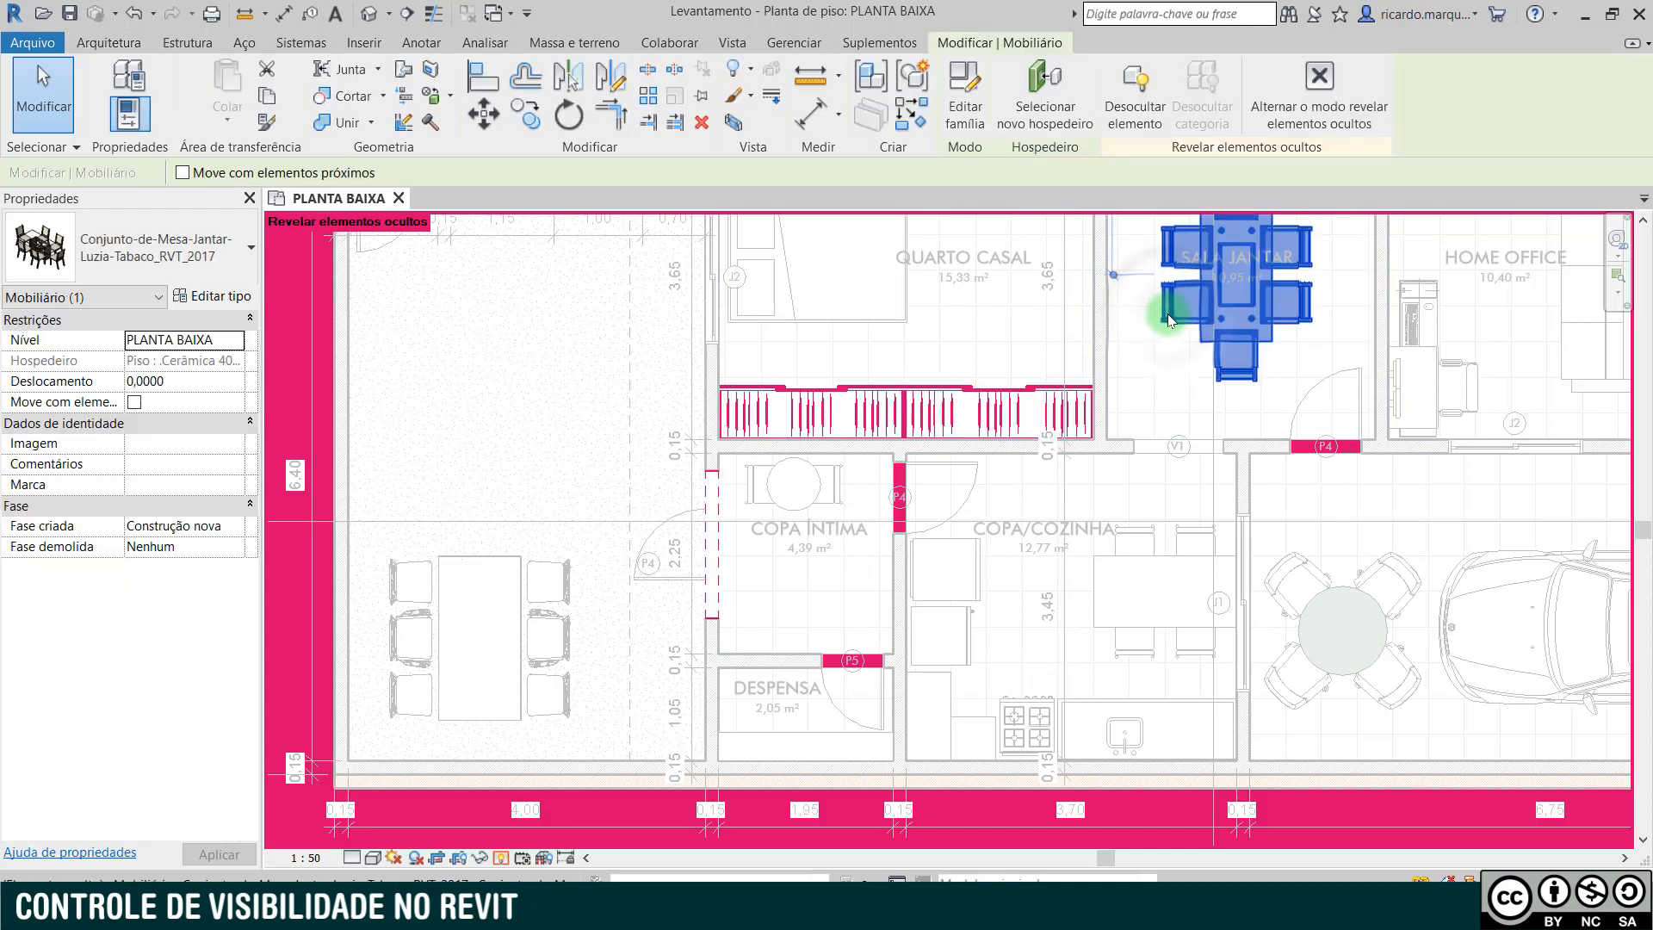
right_click(1169, 319)
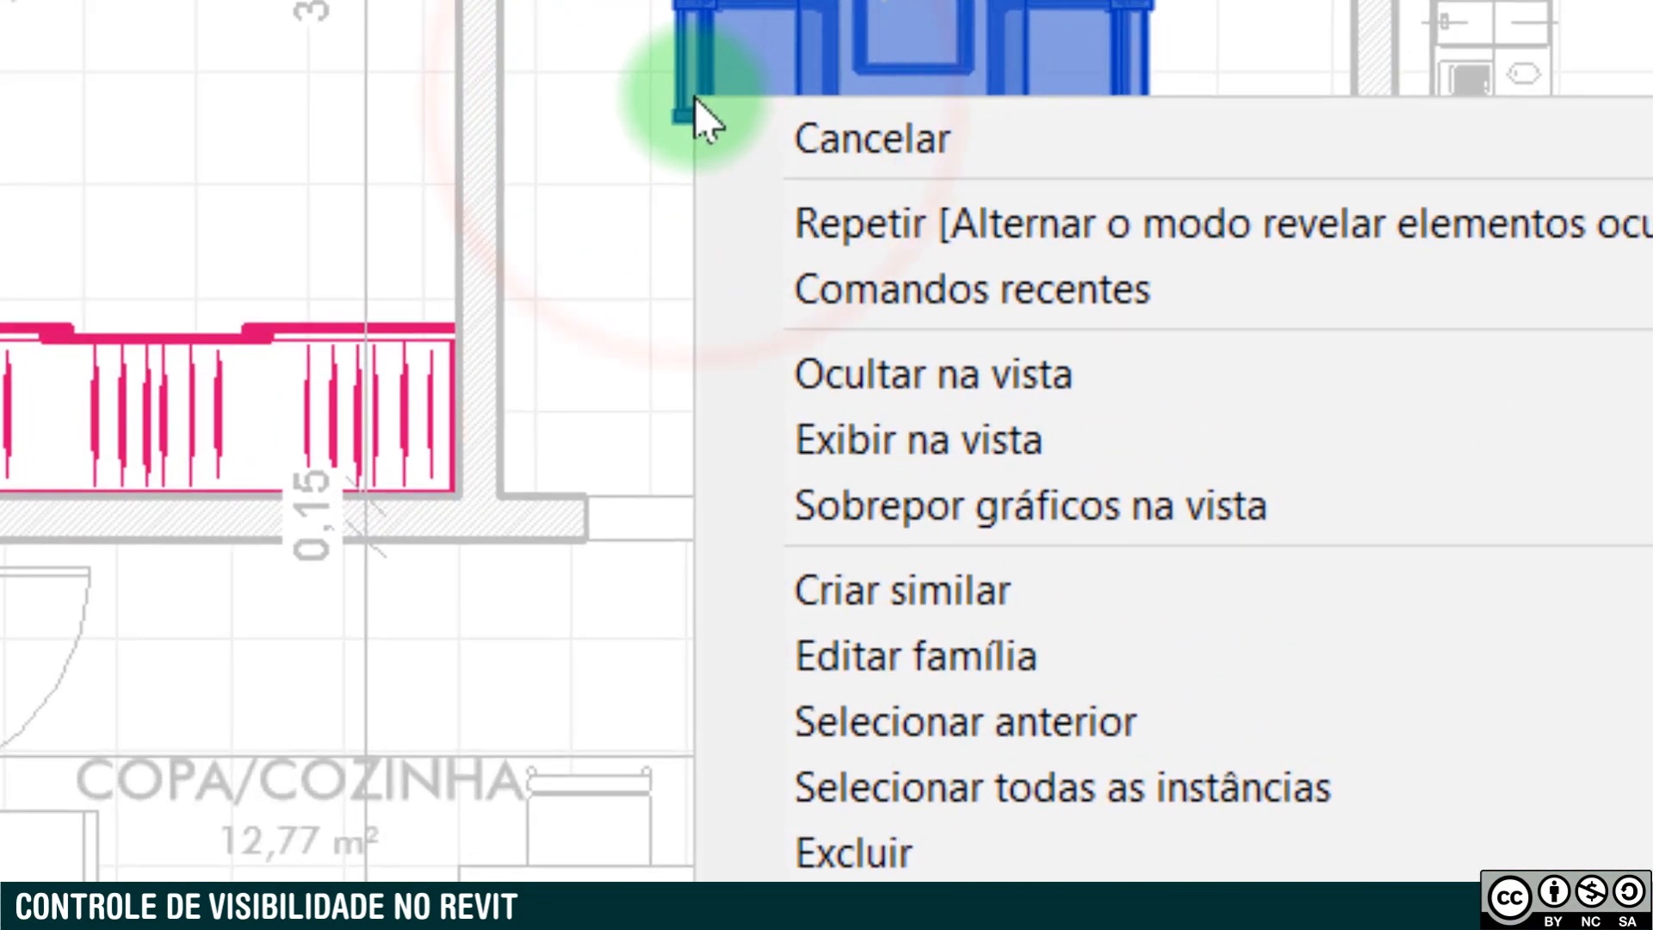
mouse_move(1129, 428)
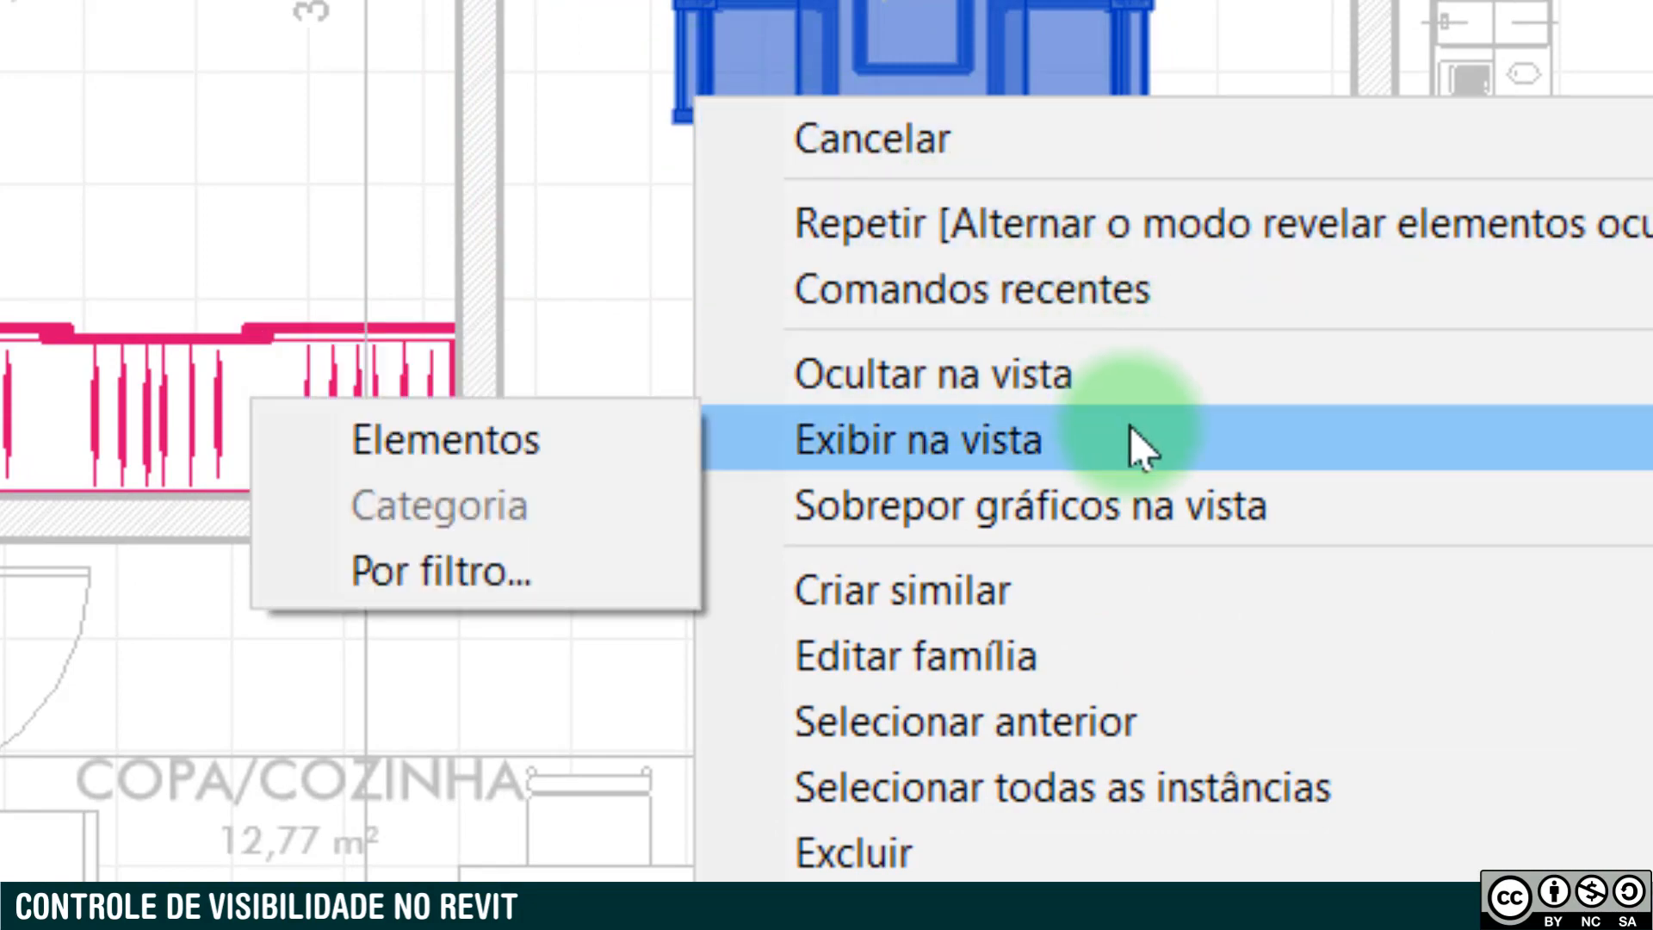
click(542, 444)
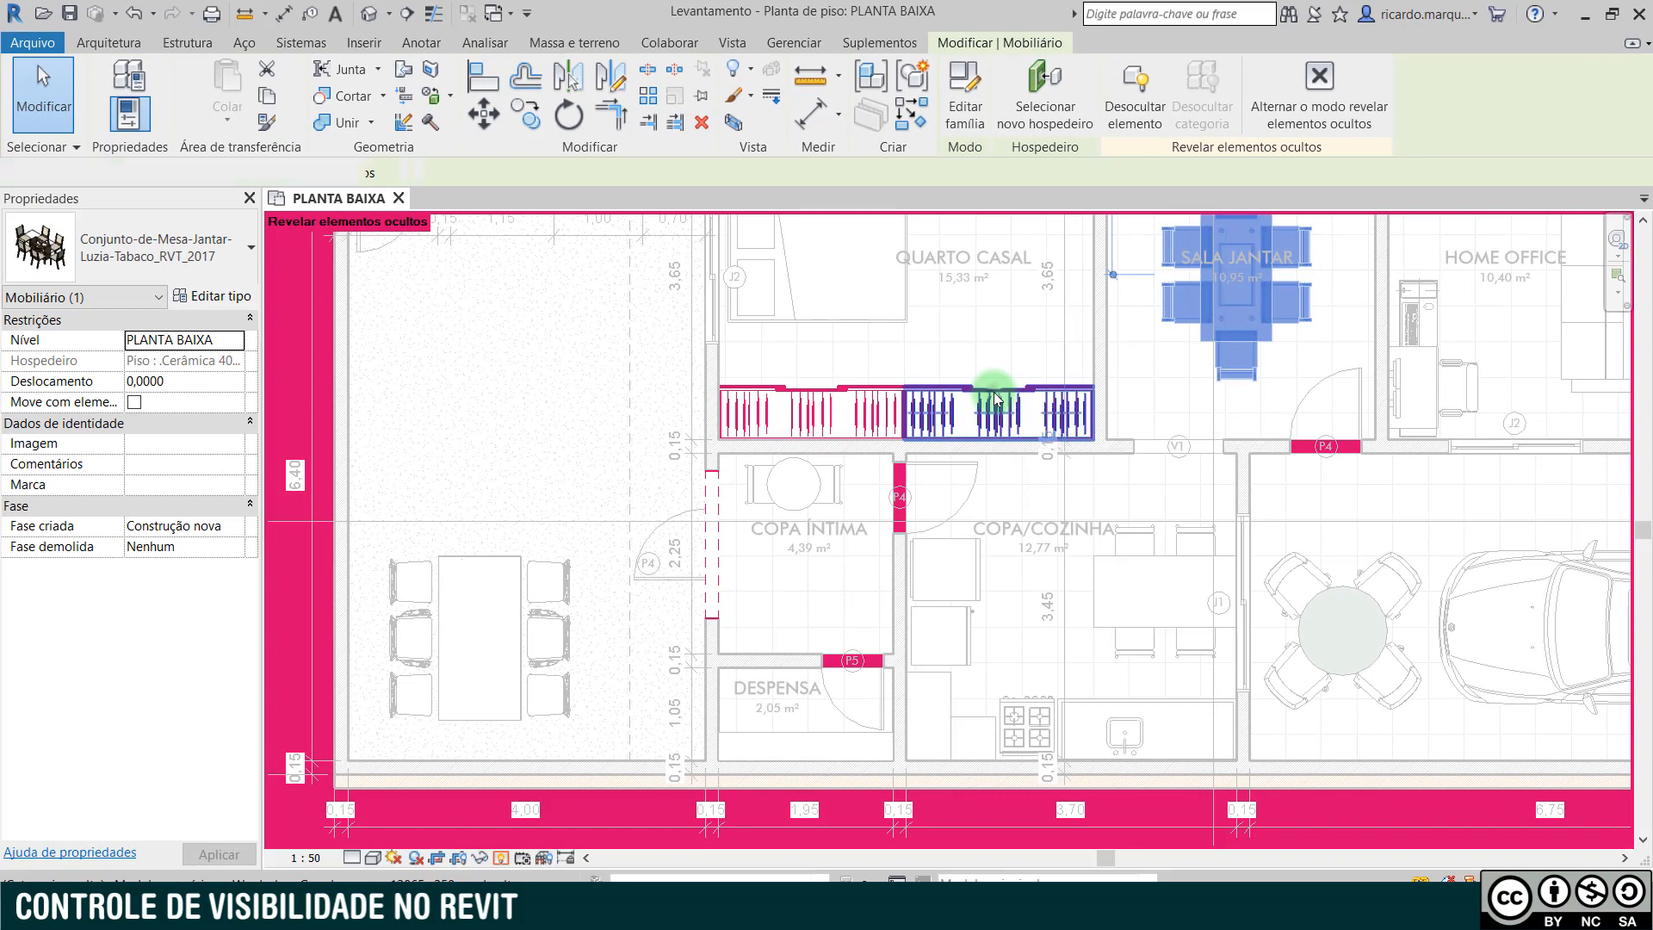
- Unhide the category of the two QUARTO CASAL wardrobes and leave the Reveal Hidden Elements mode
click(996, 399)
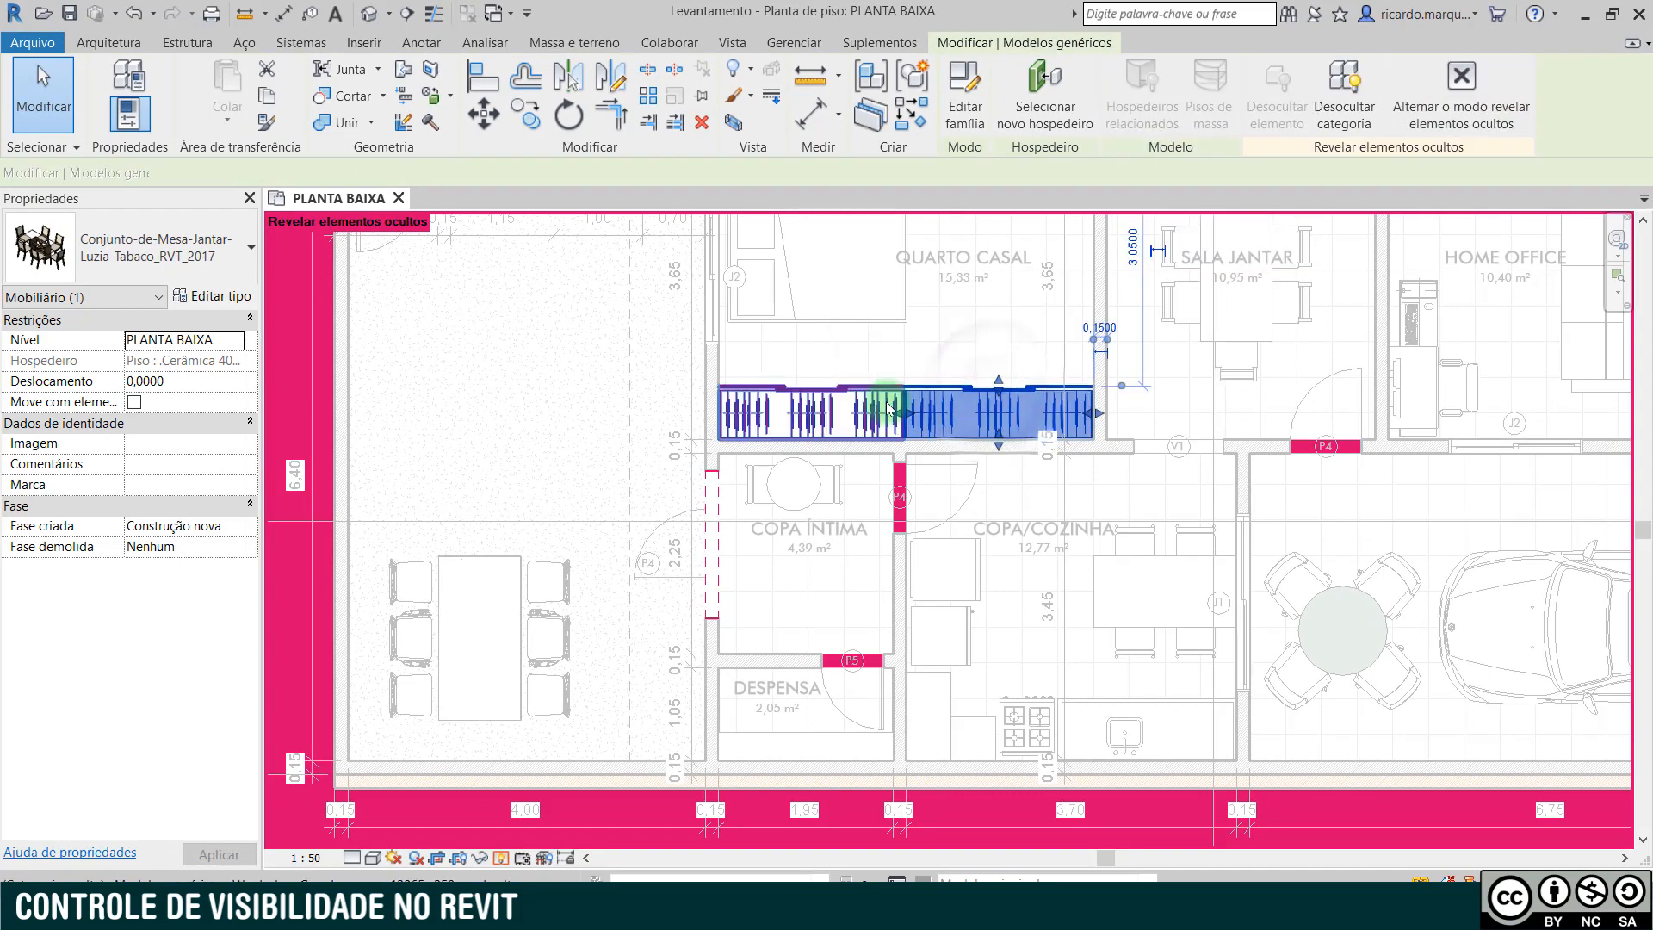
ctrl+click(843, 393)
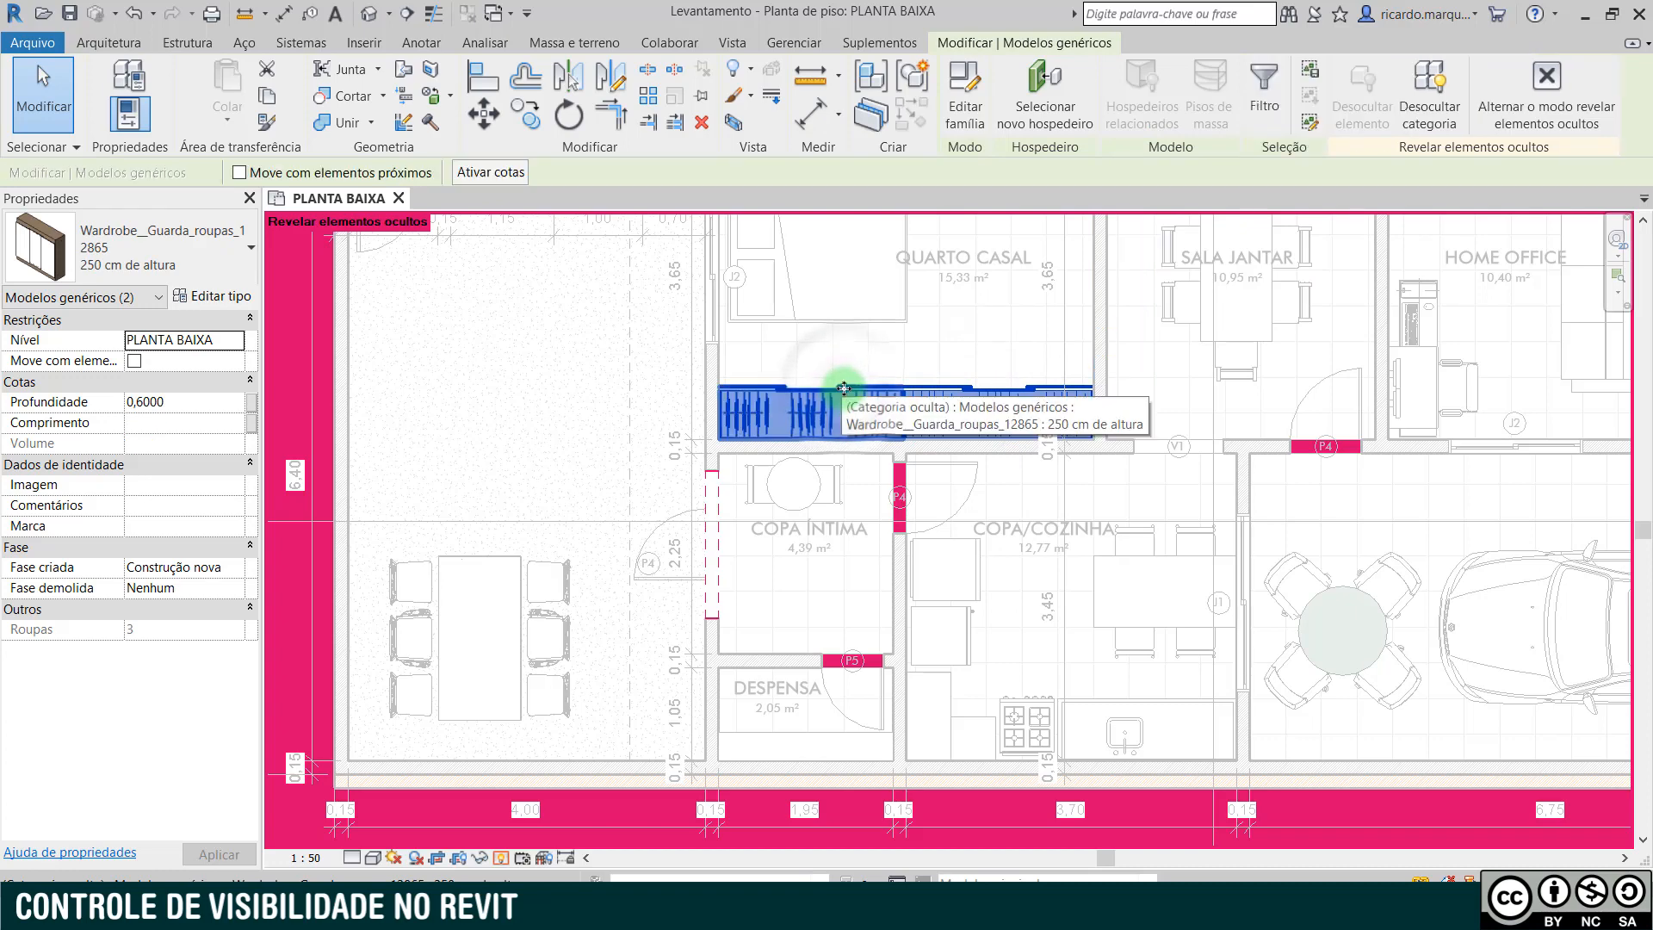
right_click(918, 387)
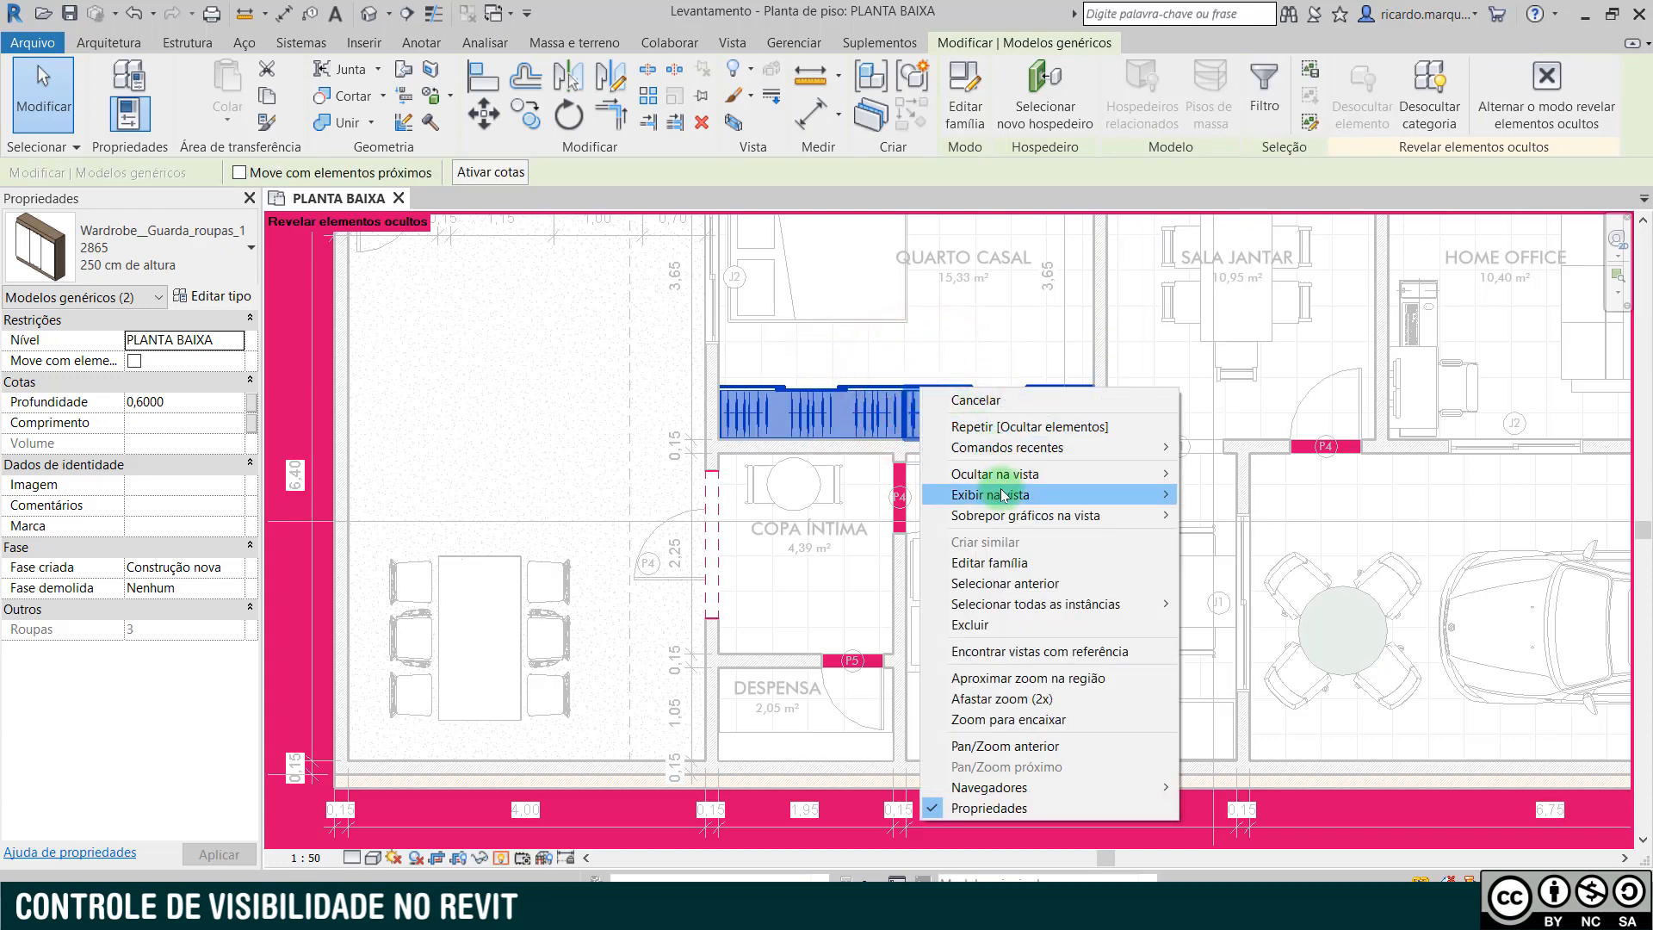
mouse_move(1005, 495)
click(1213, 516)
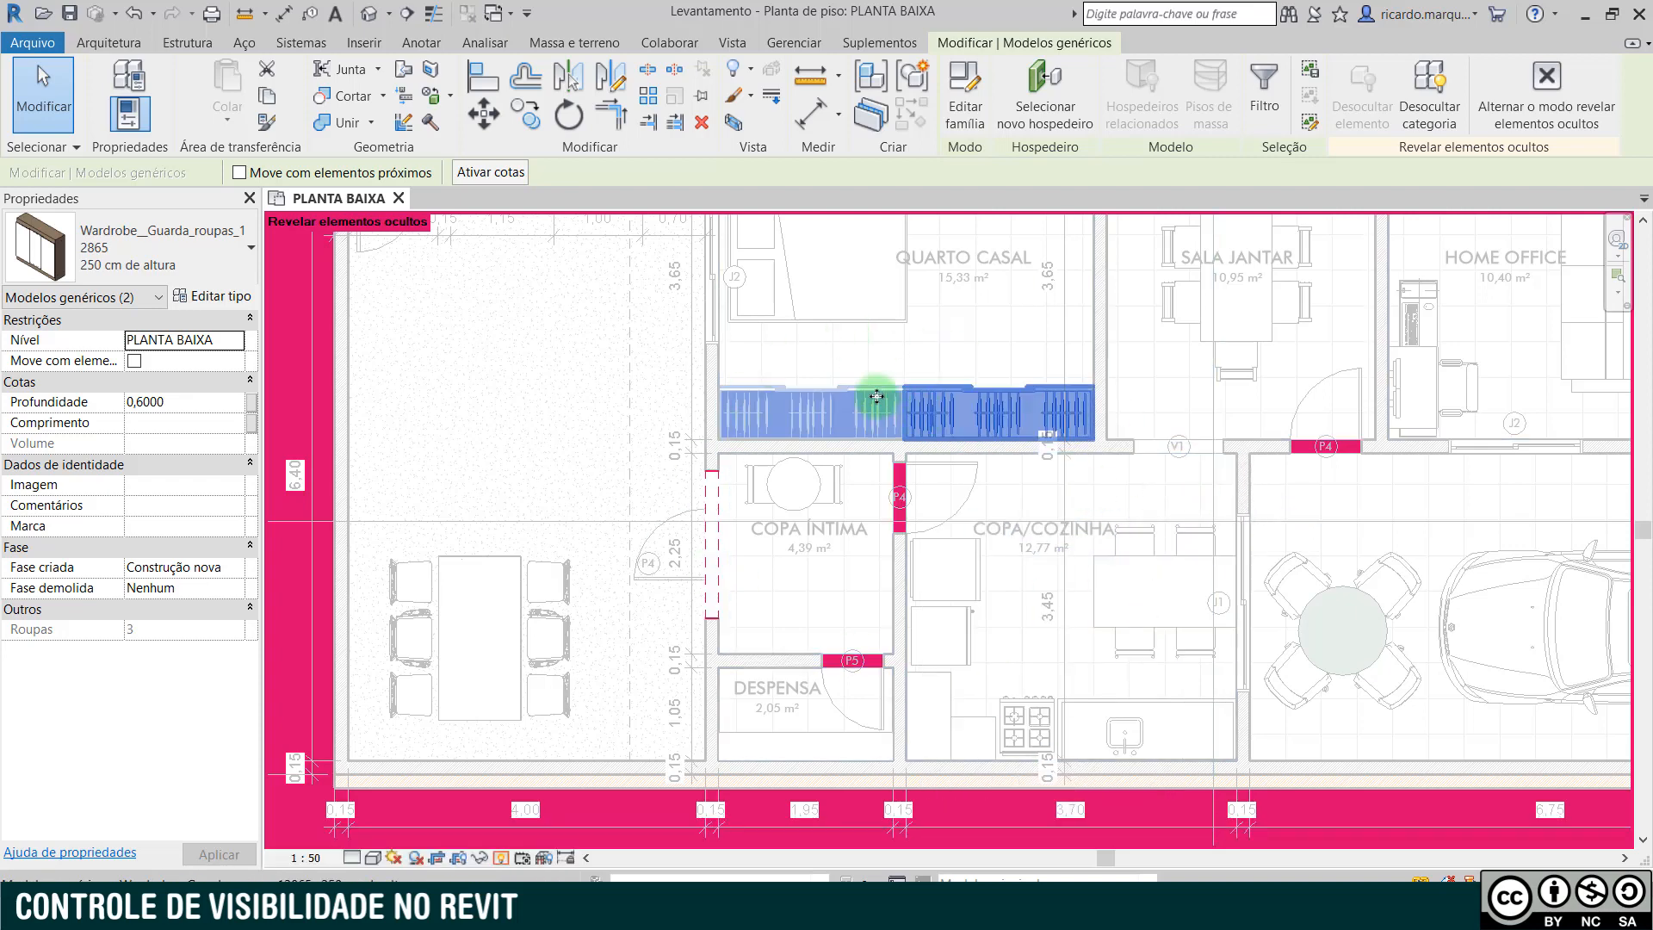
click(502, 859)
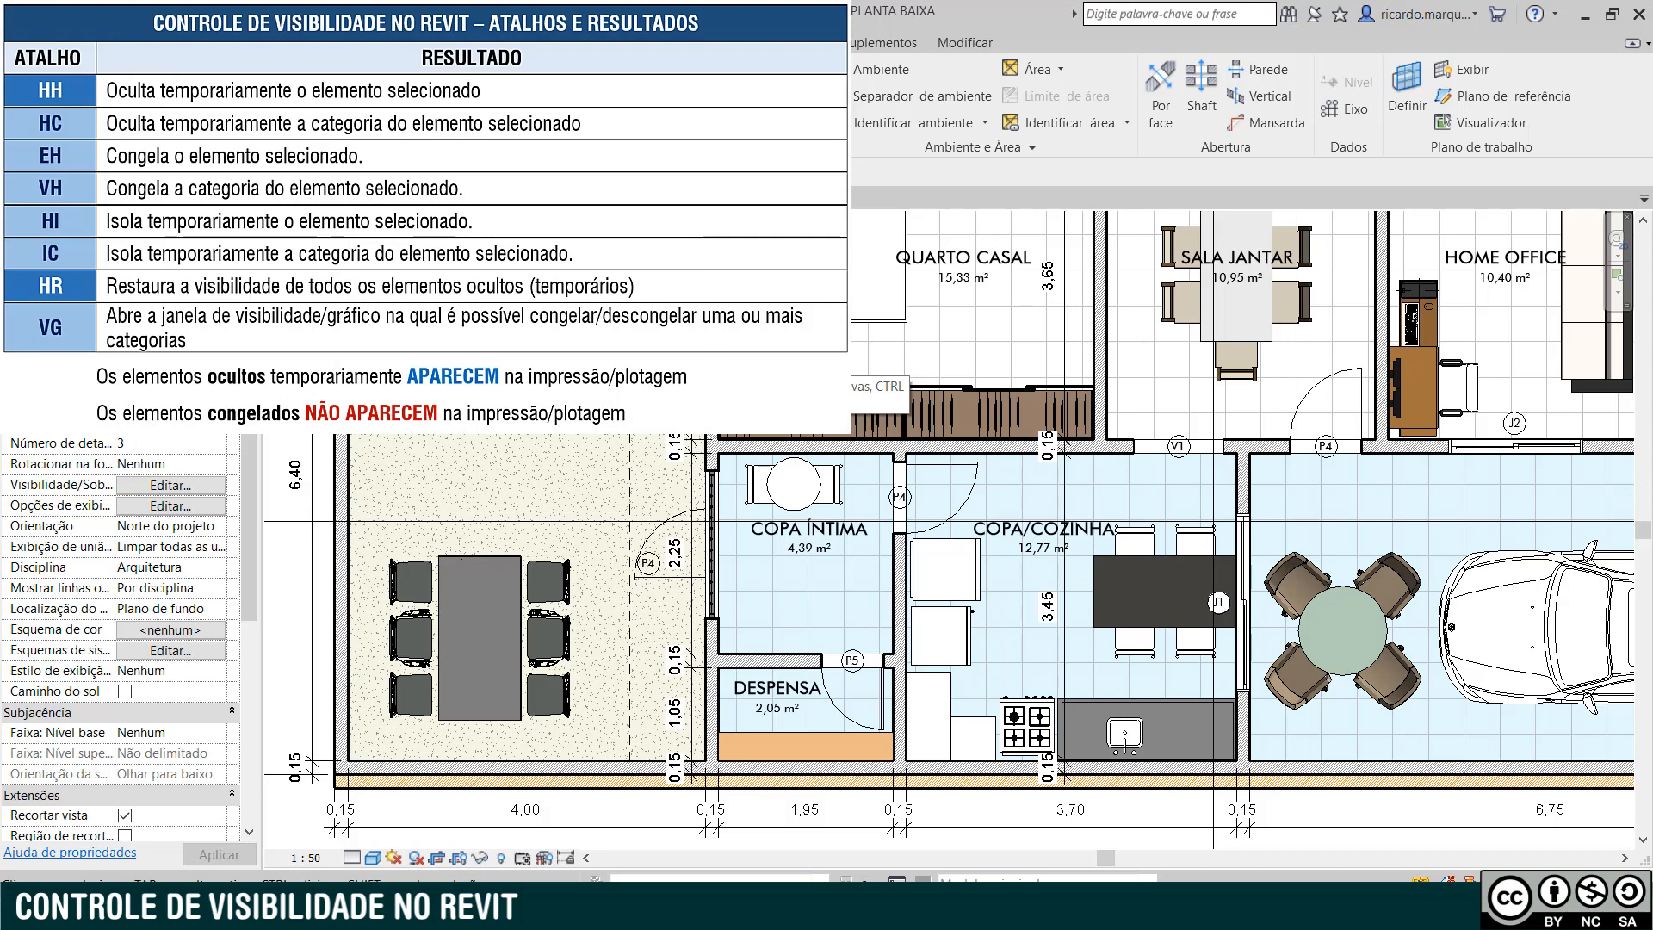
- Temporarily hide the whole furniture category by way of the rectangular table set in COPA/COZINHA
click(1090, 383)
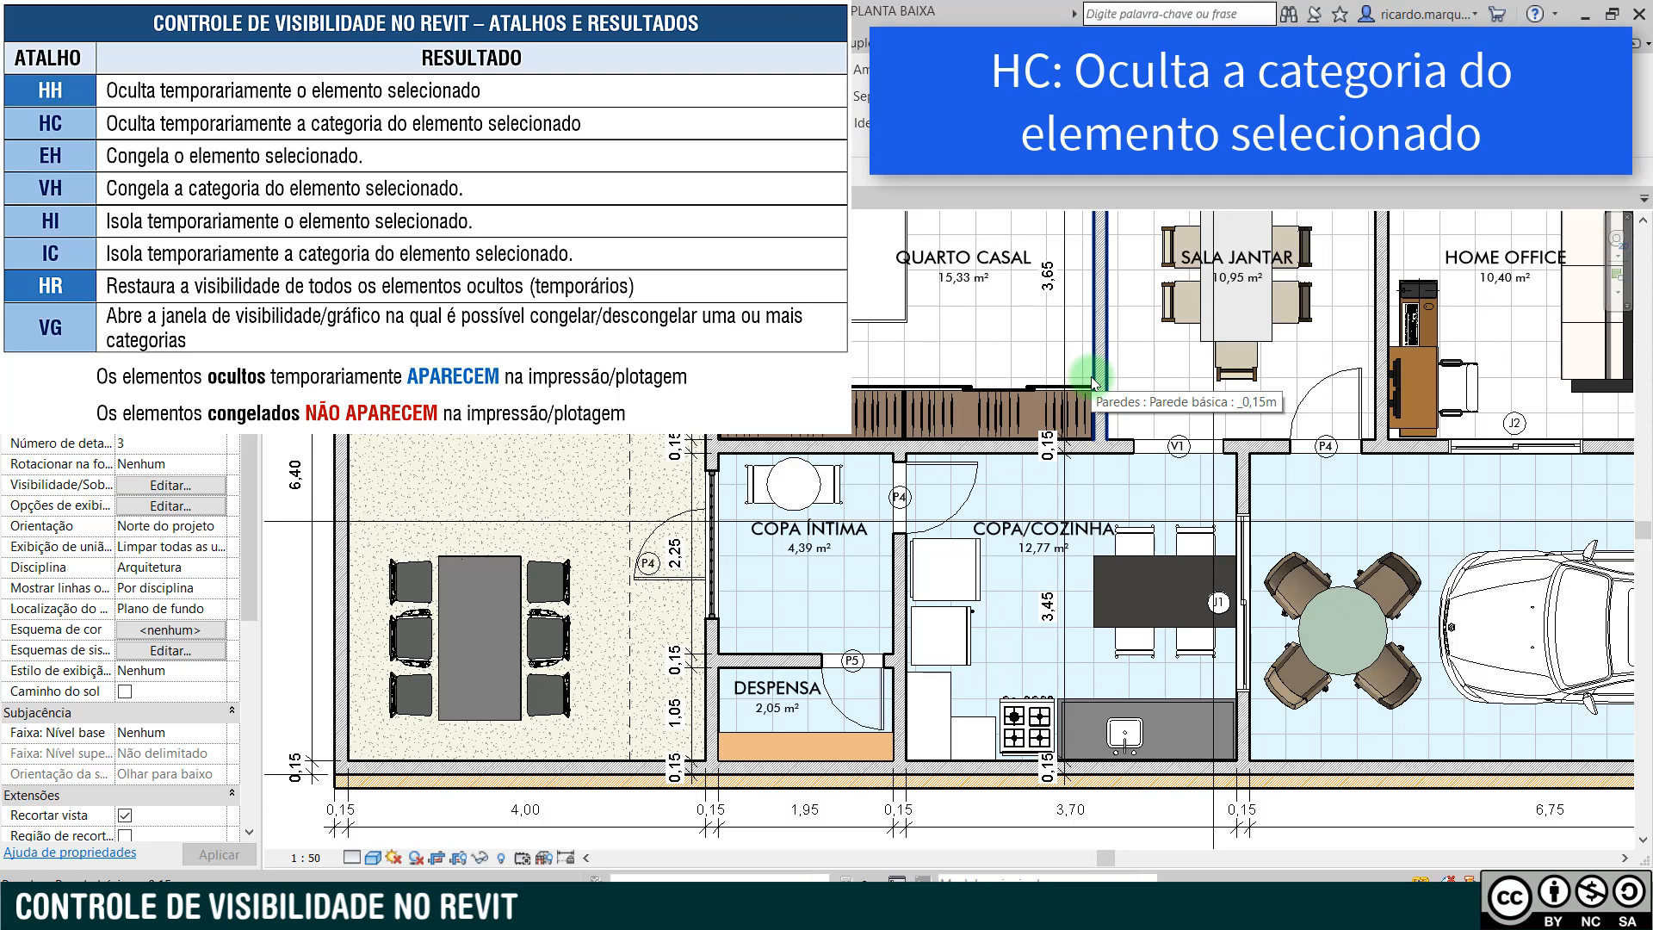
click(1095, 579)
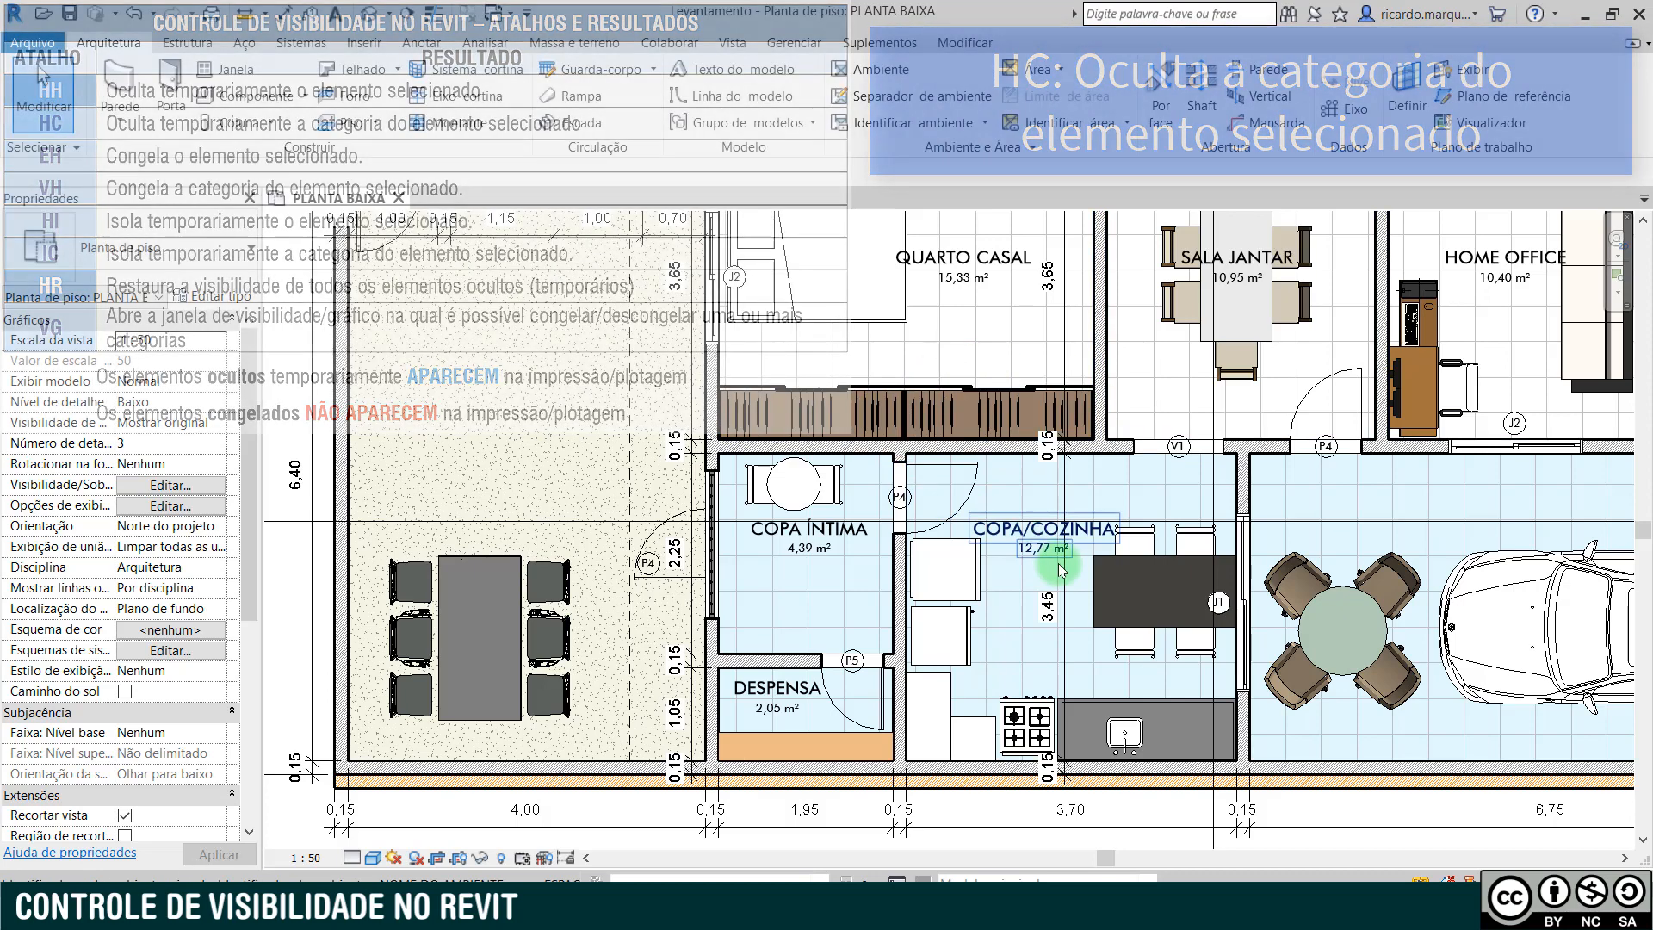
click(1096, 578)
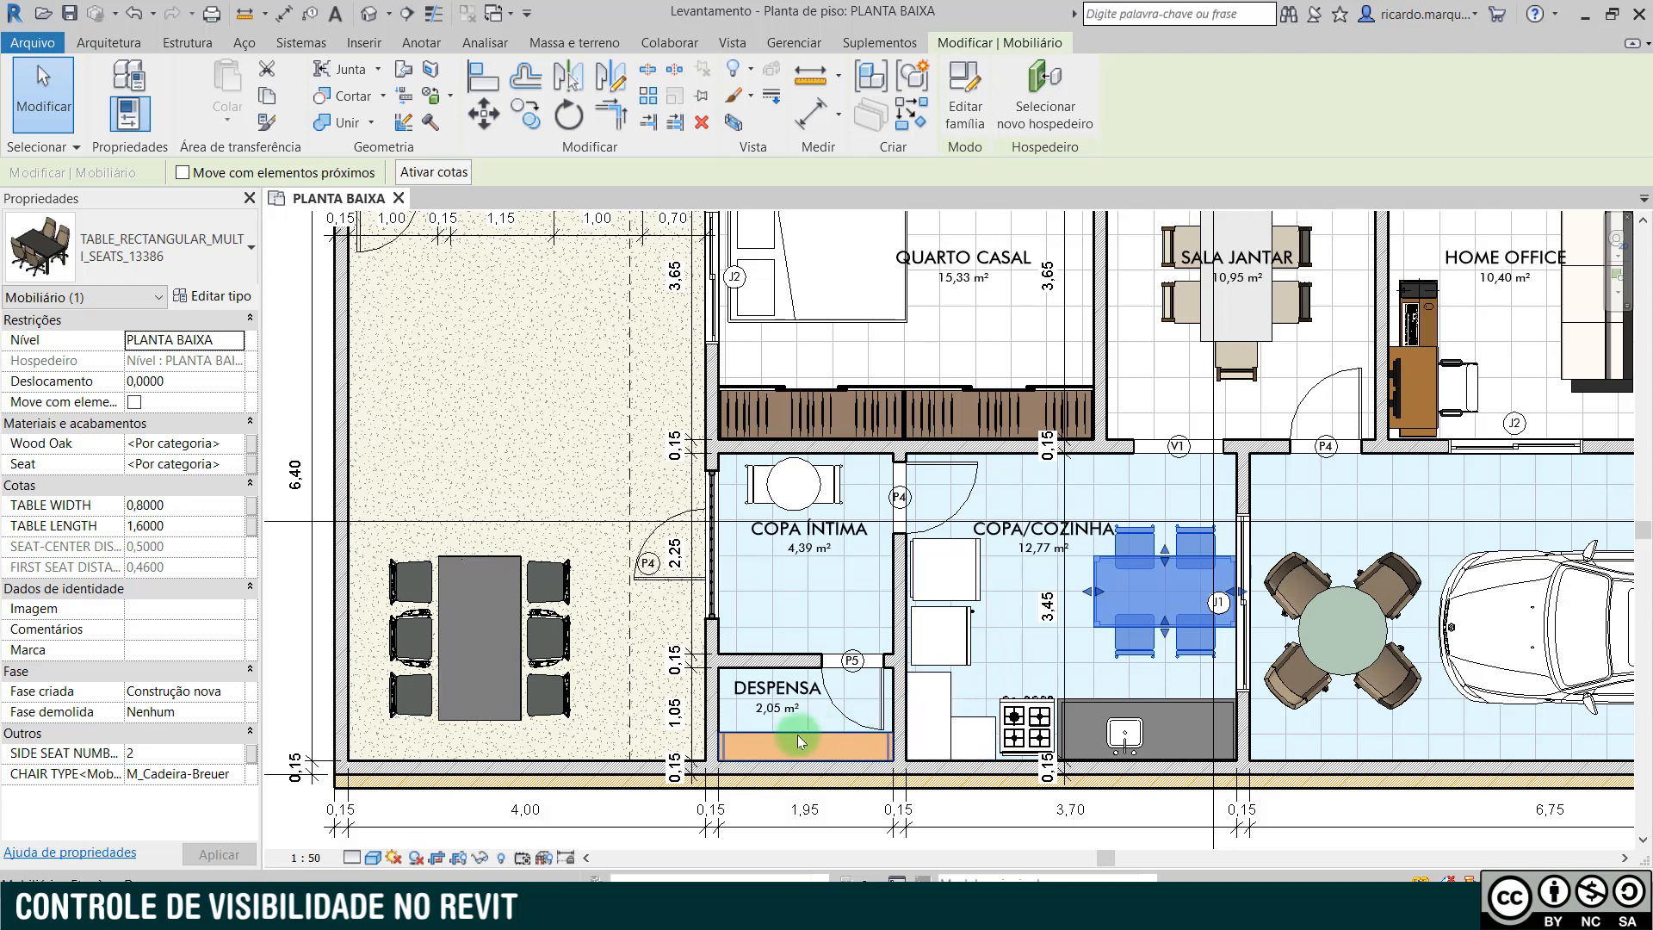
key(h)
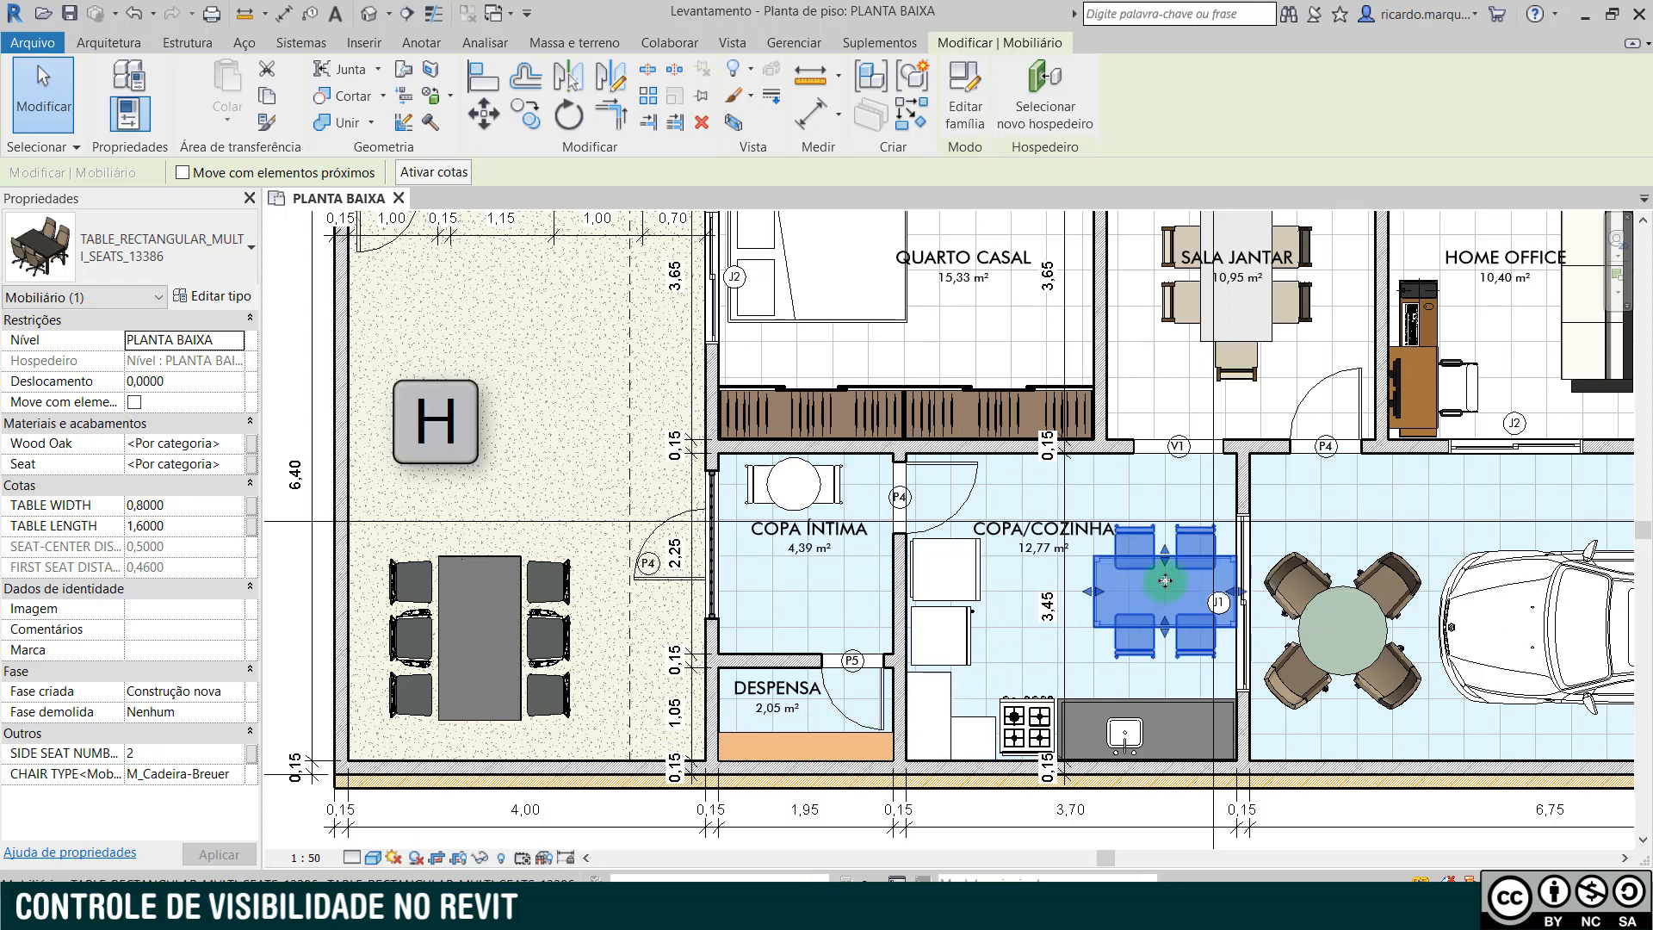
key(c)
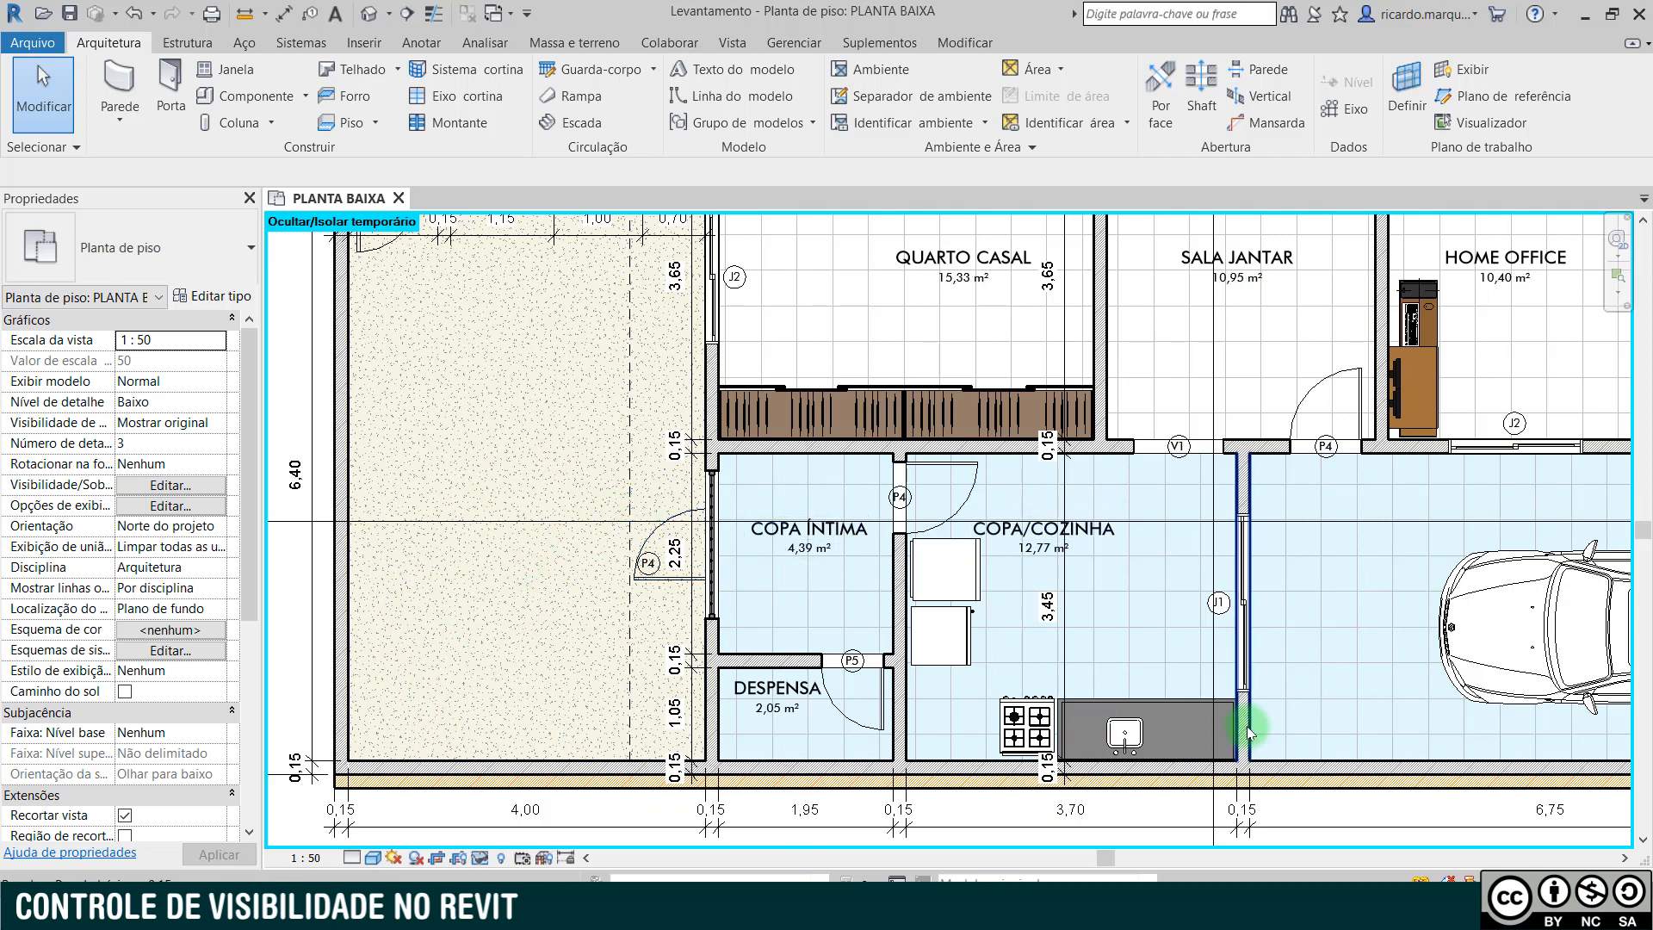
- Temporarily hide the category of the four-burner stove, and restore all temporarily hidden elements
click(1025, 705)
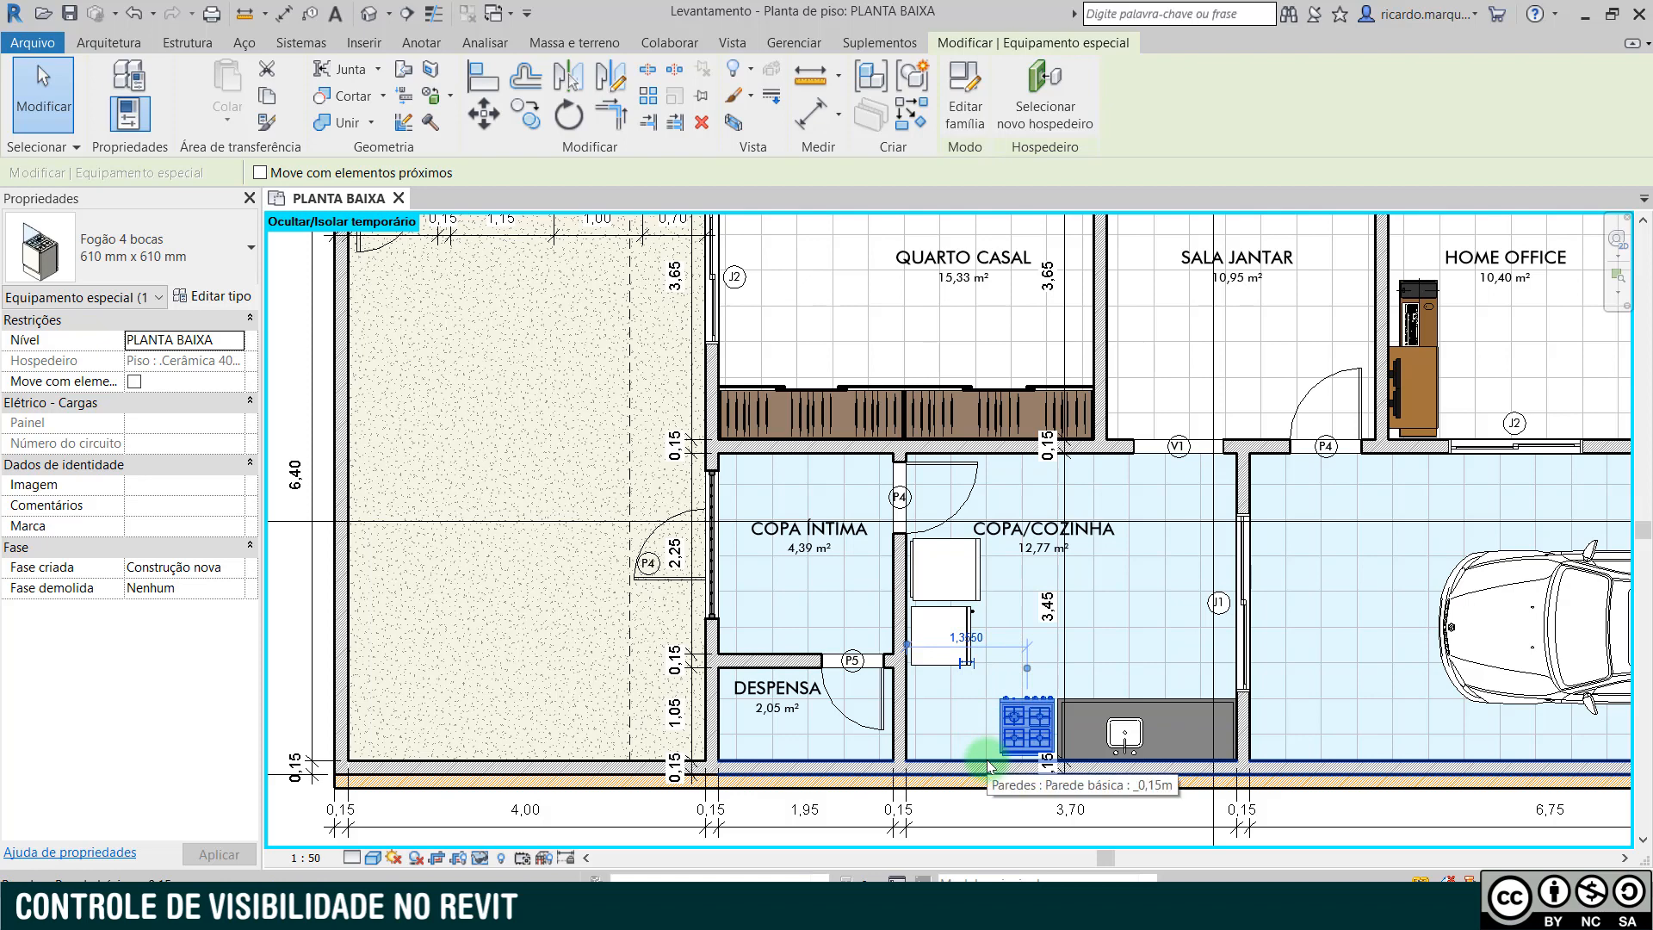
key(h)
key(c)
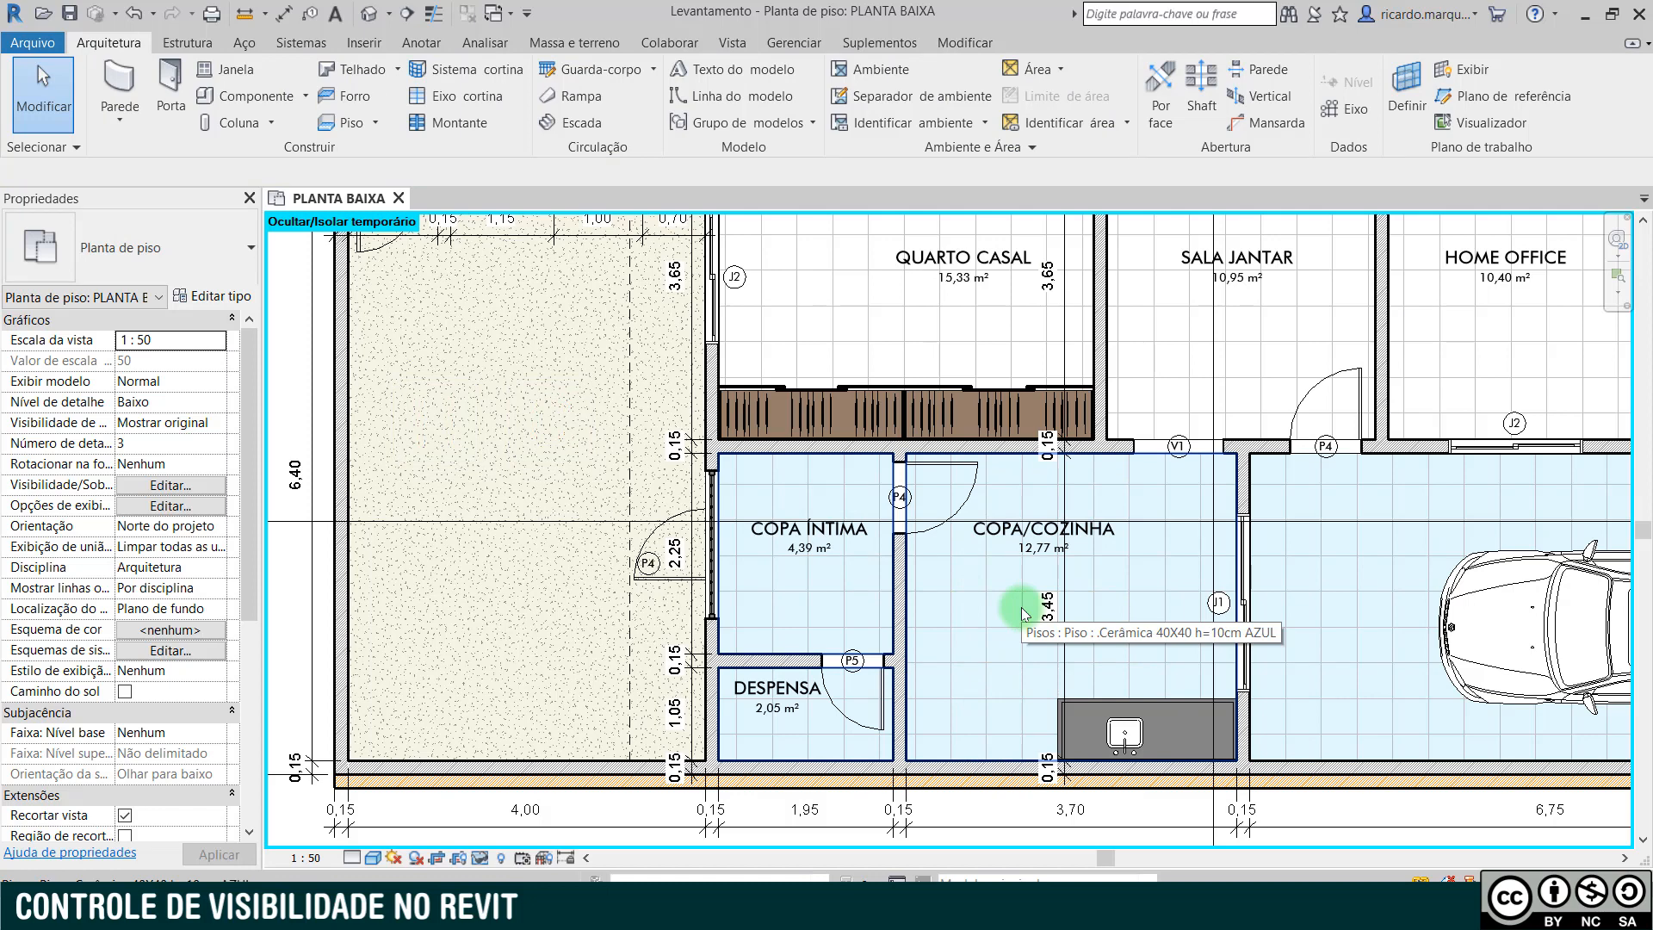
key(h)
key(r)
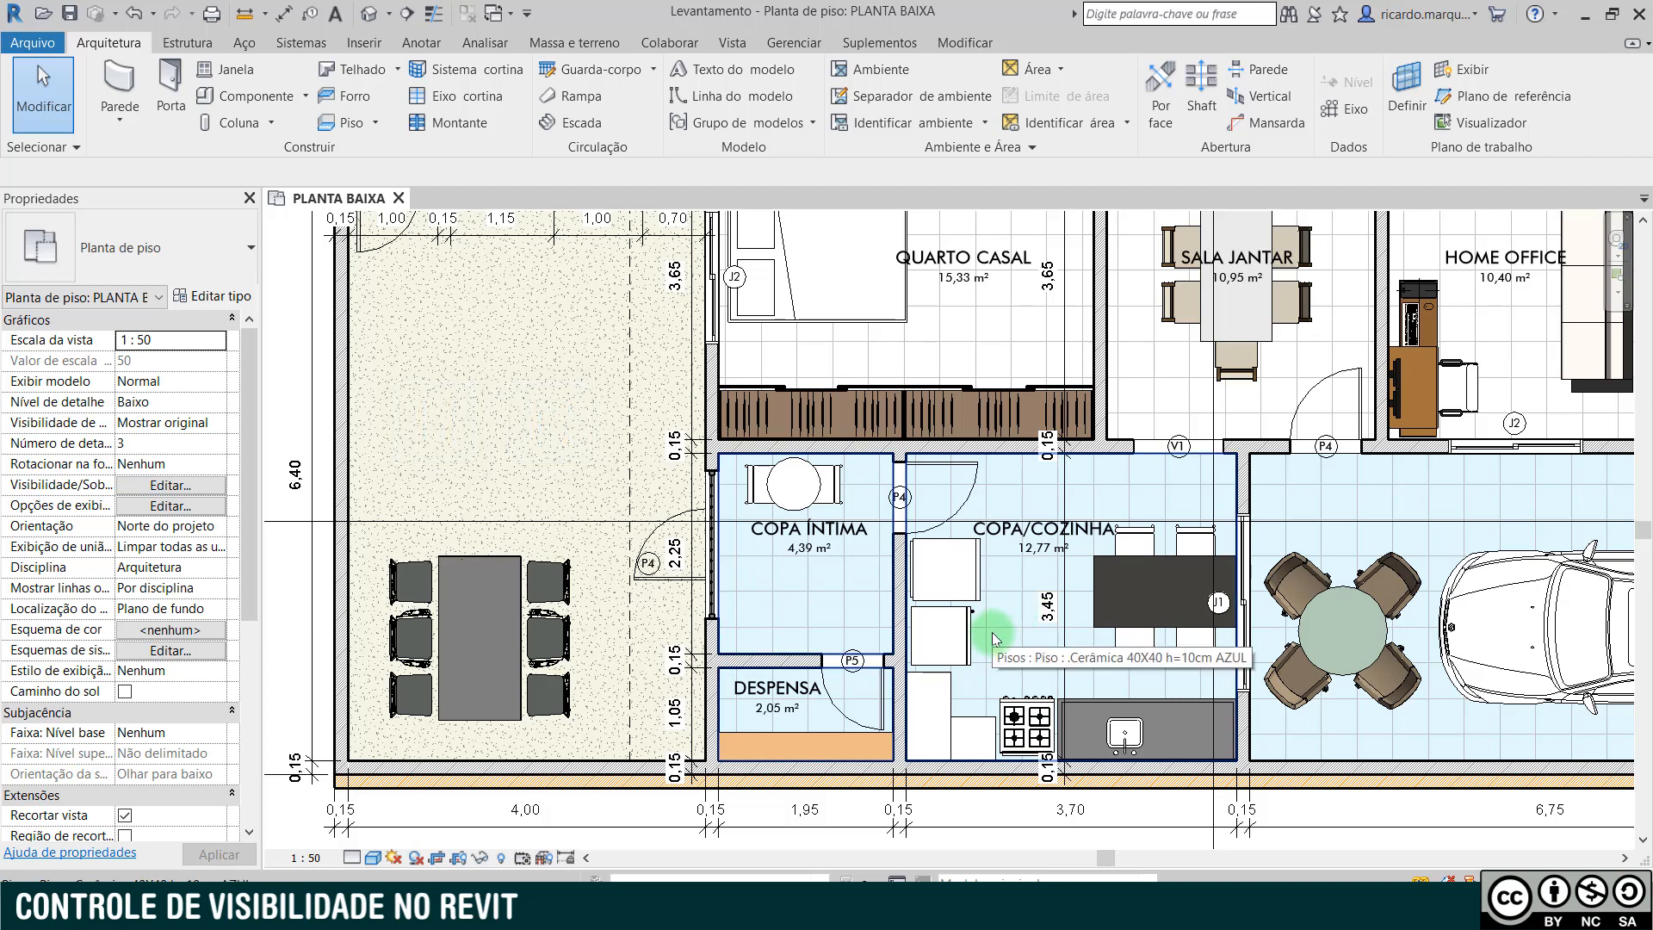
- Hide the whole furniture category in the view permanently, based on the SALA JANTAR dining set
click(1240, 376)
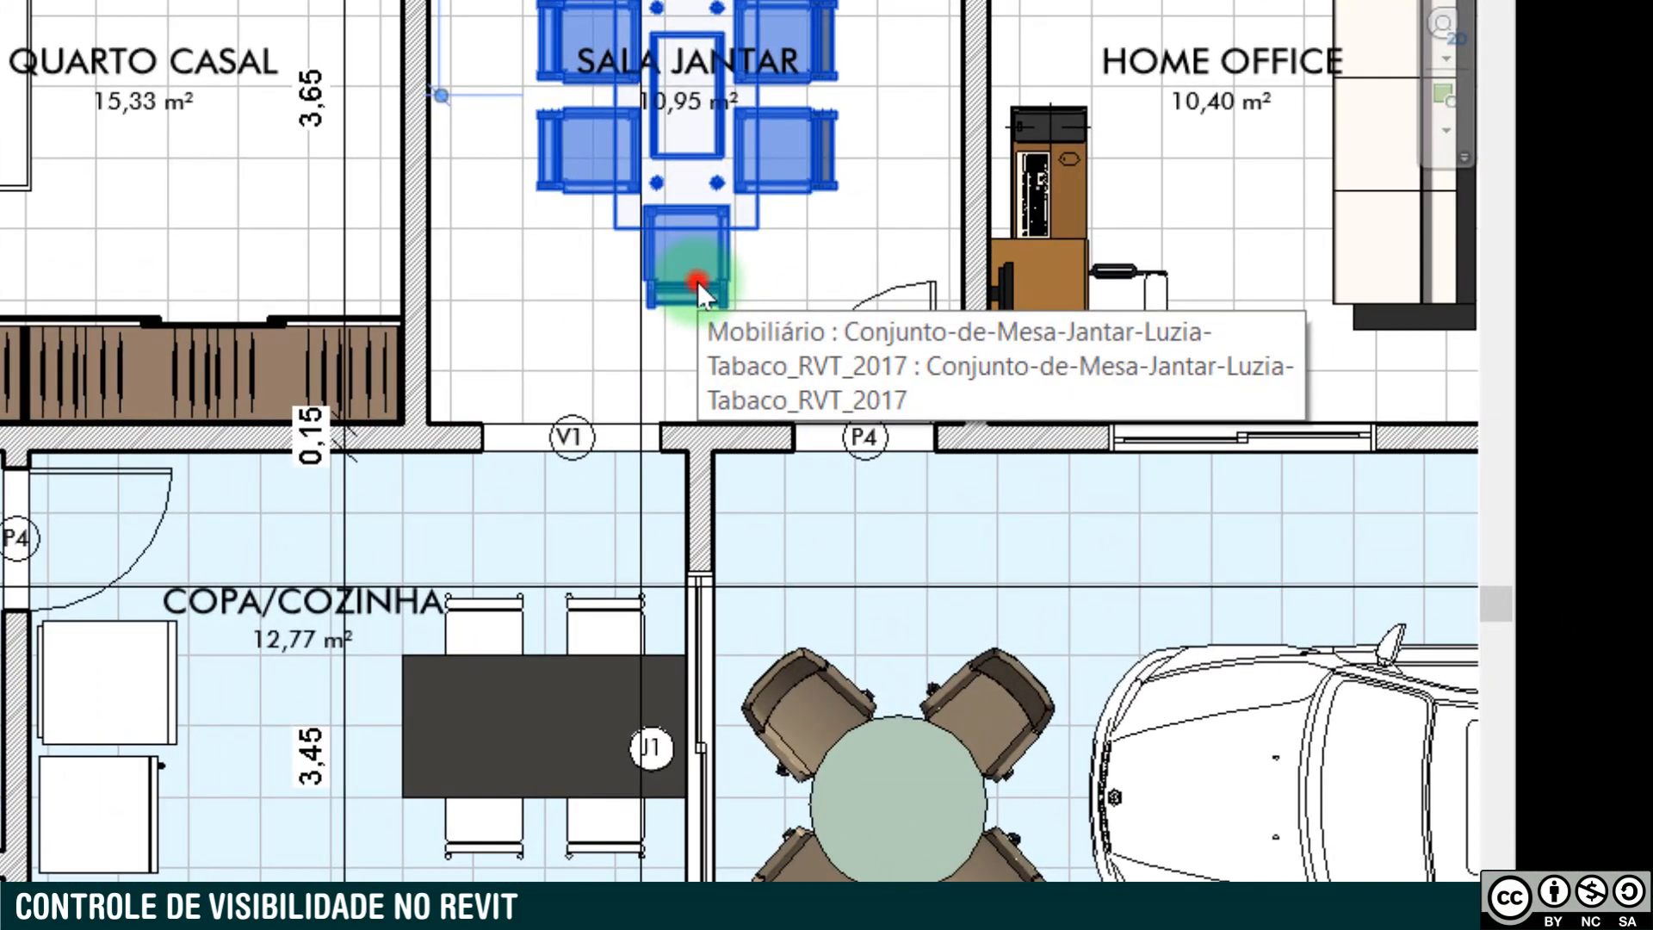
right_click(1006, 332)
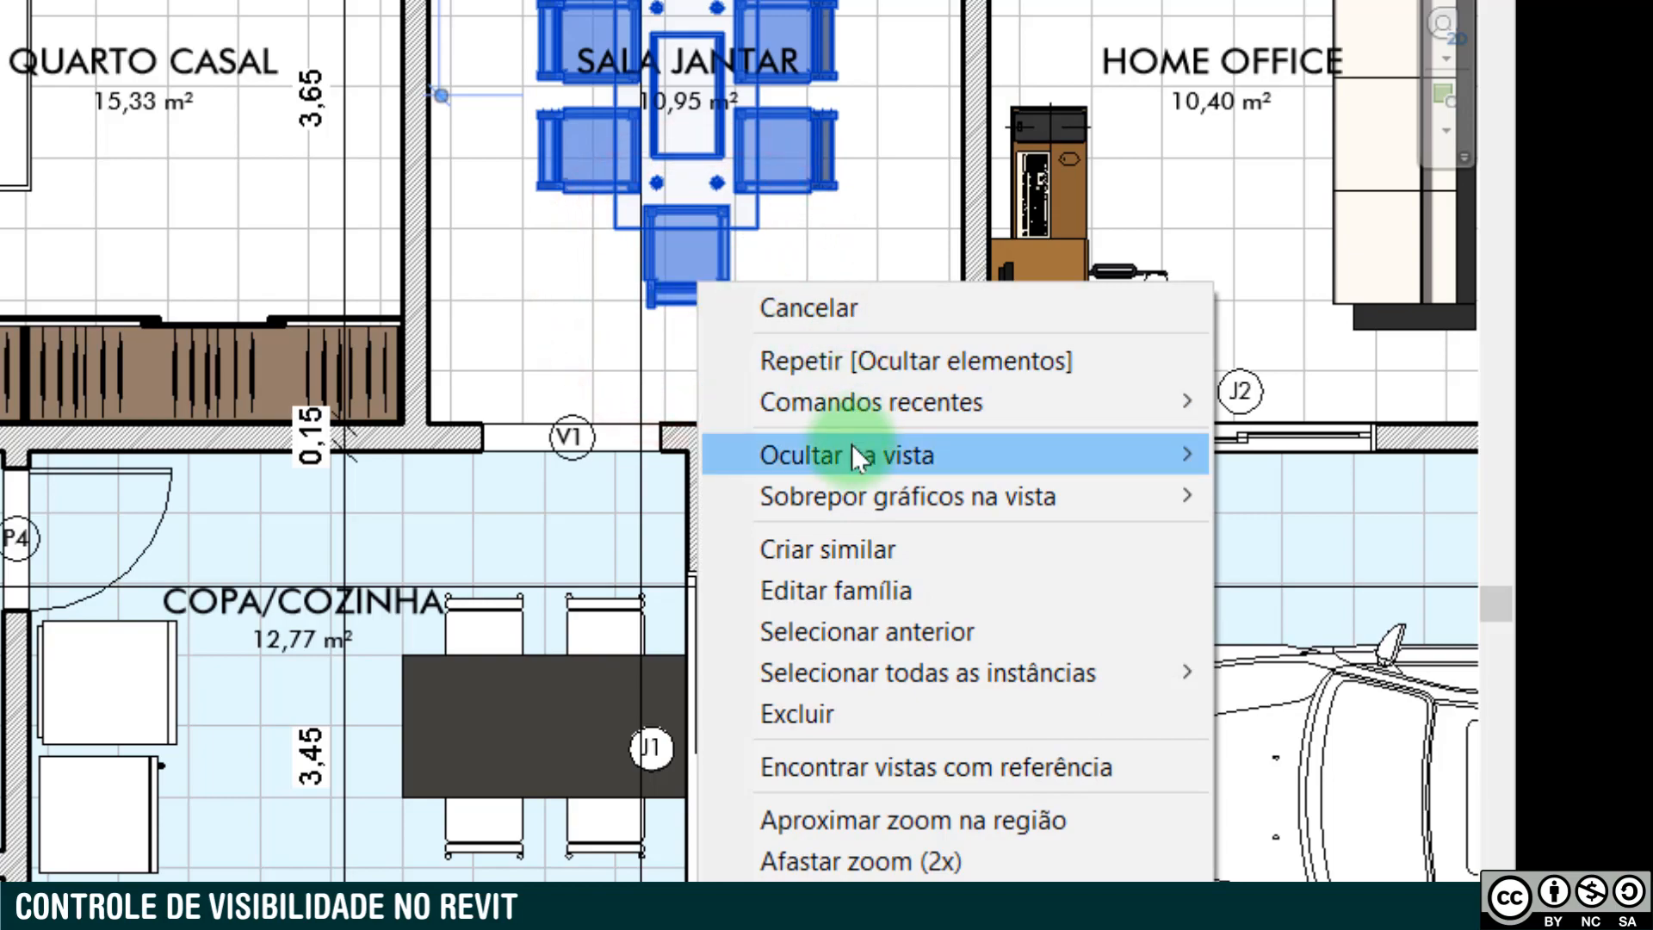
mouse_move(850, 444)
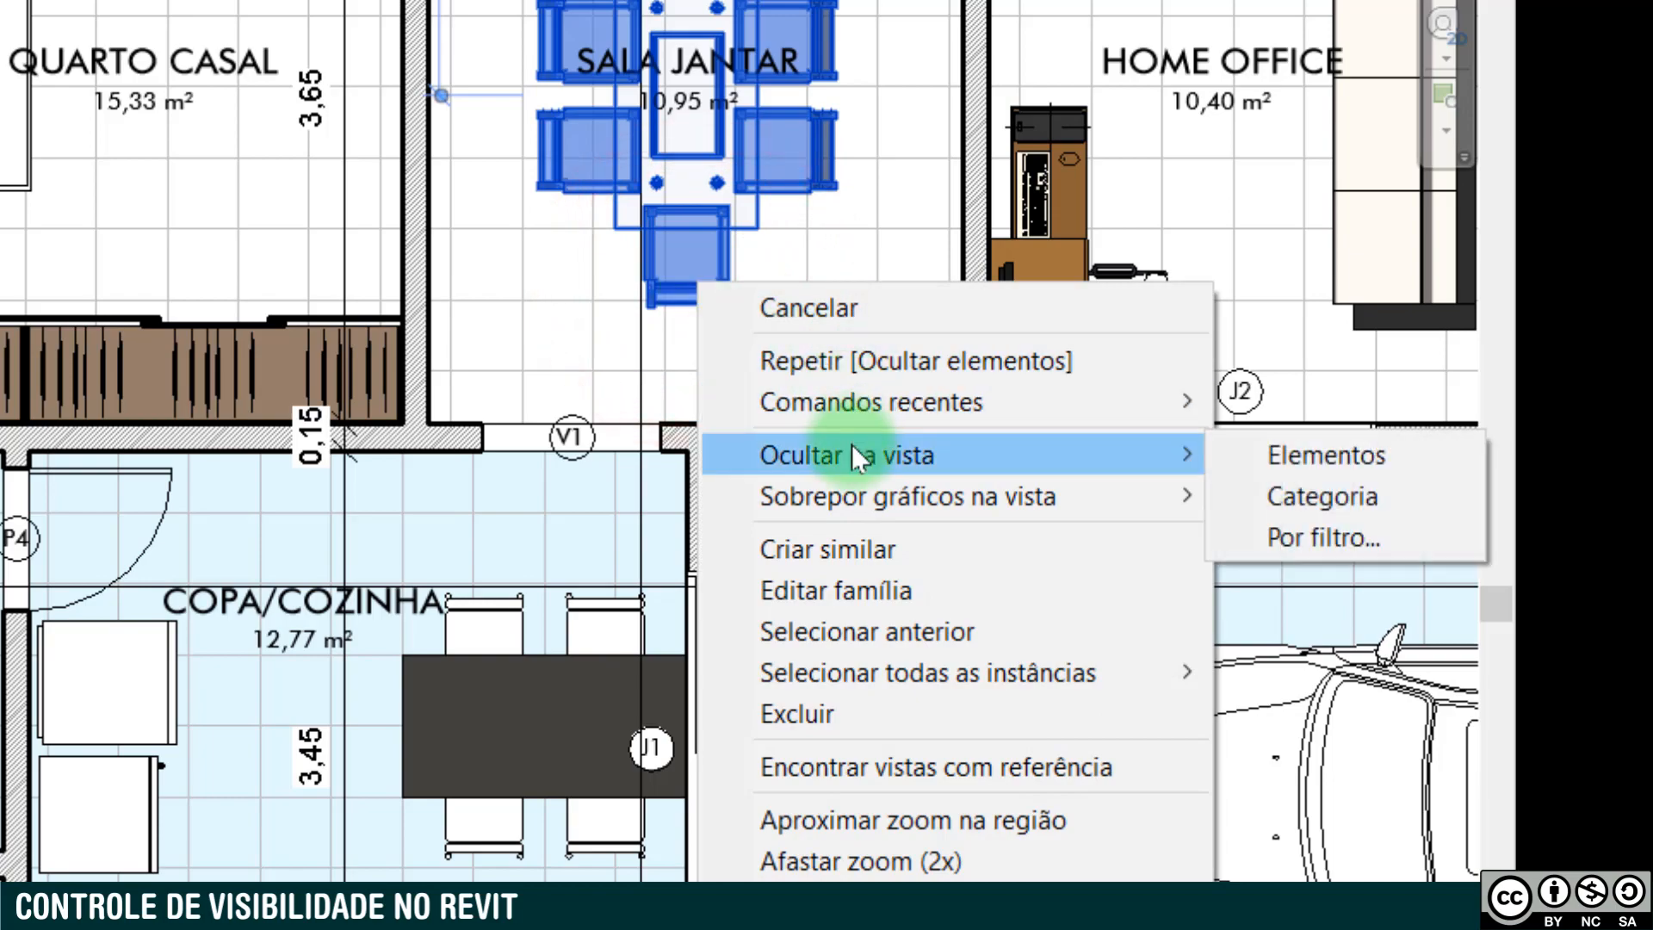
click(1321, 497)
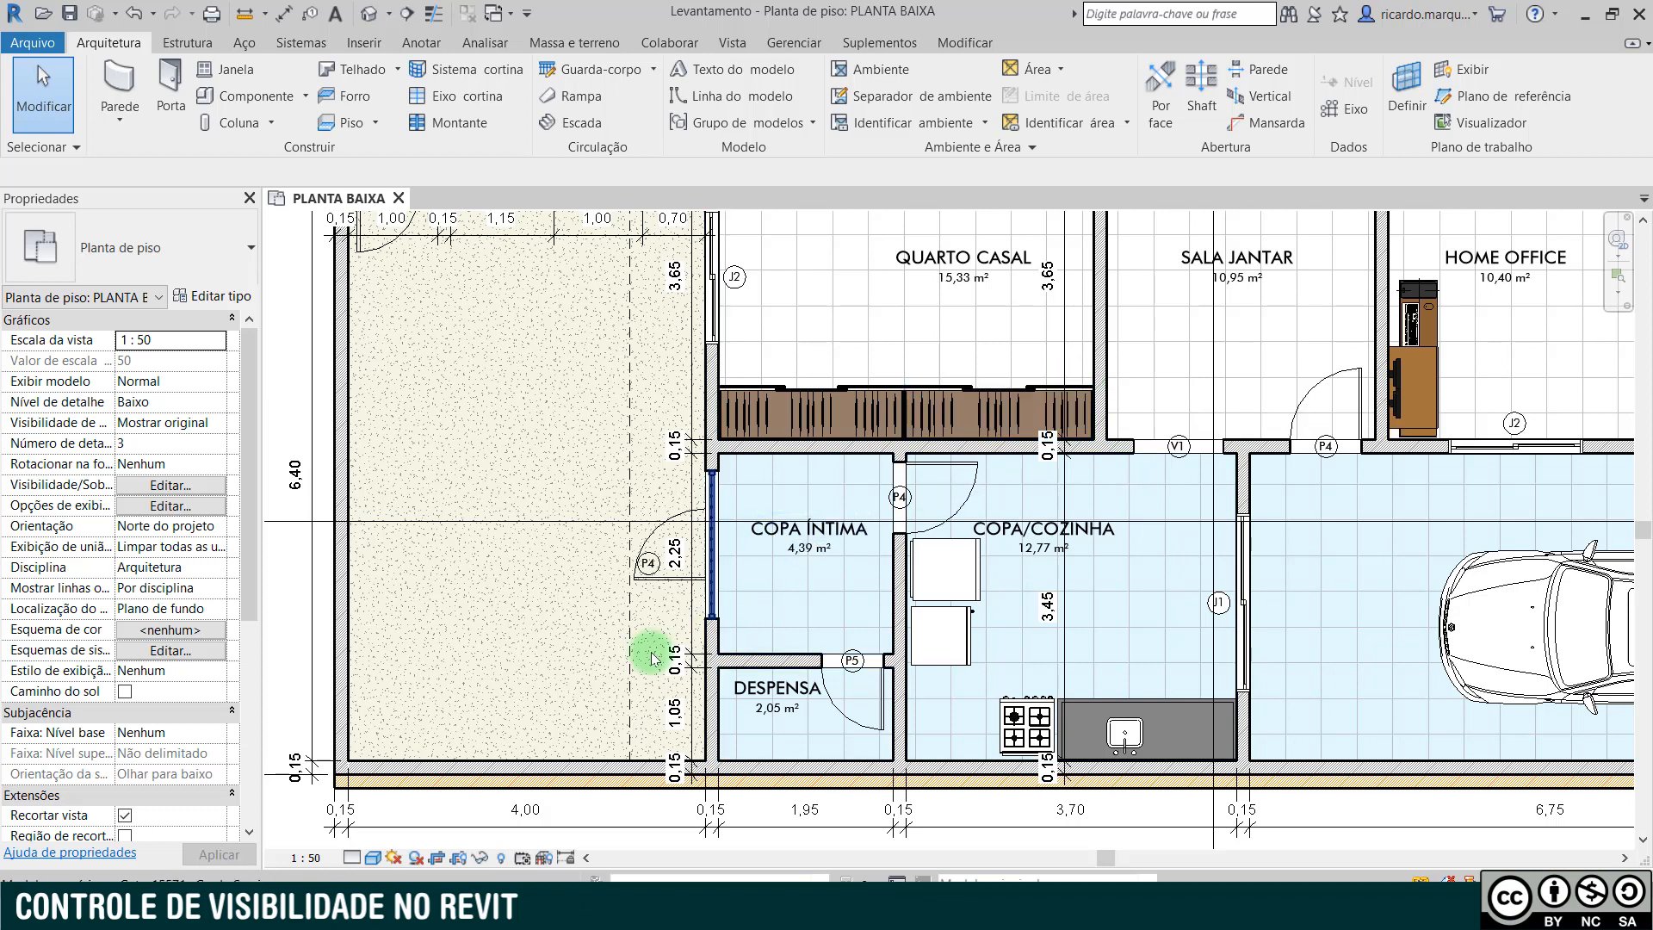
- Reveal the hidden elements and unhide the furniture category in the view, based on the round table in COPA ÍNTIMA
click(504, 858)
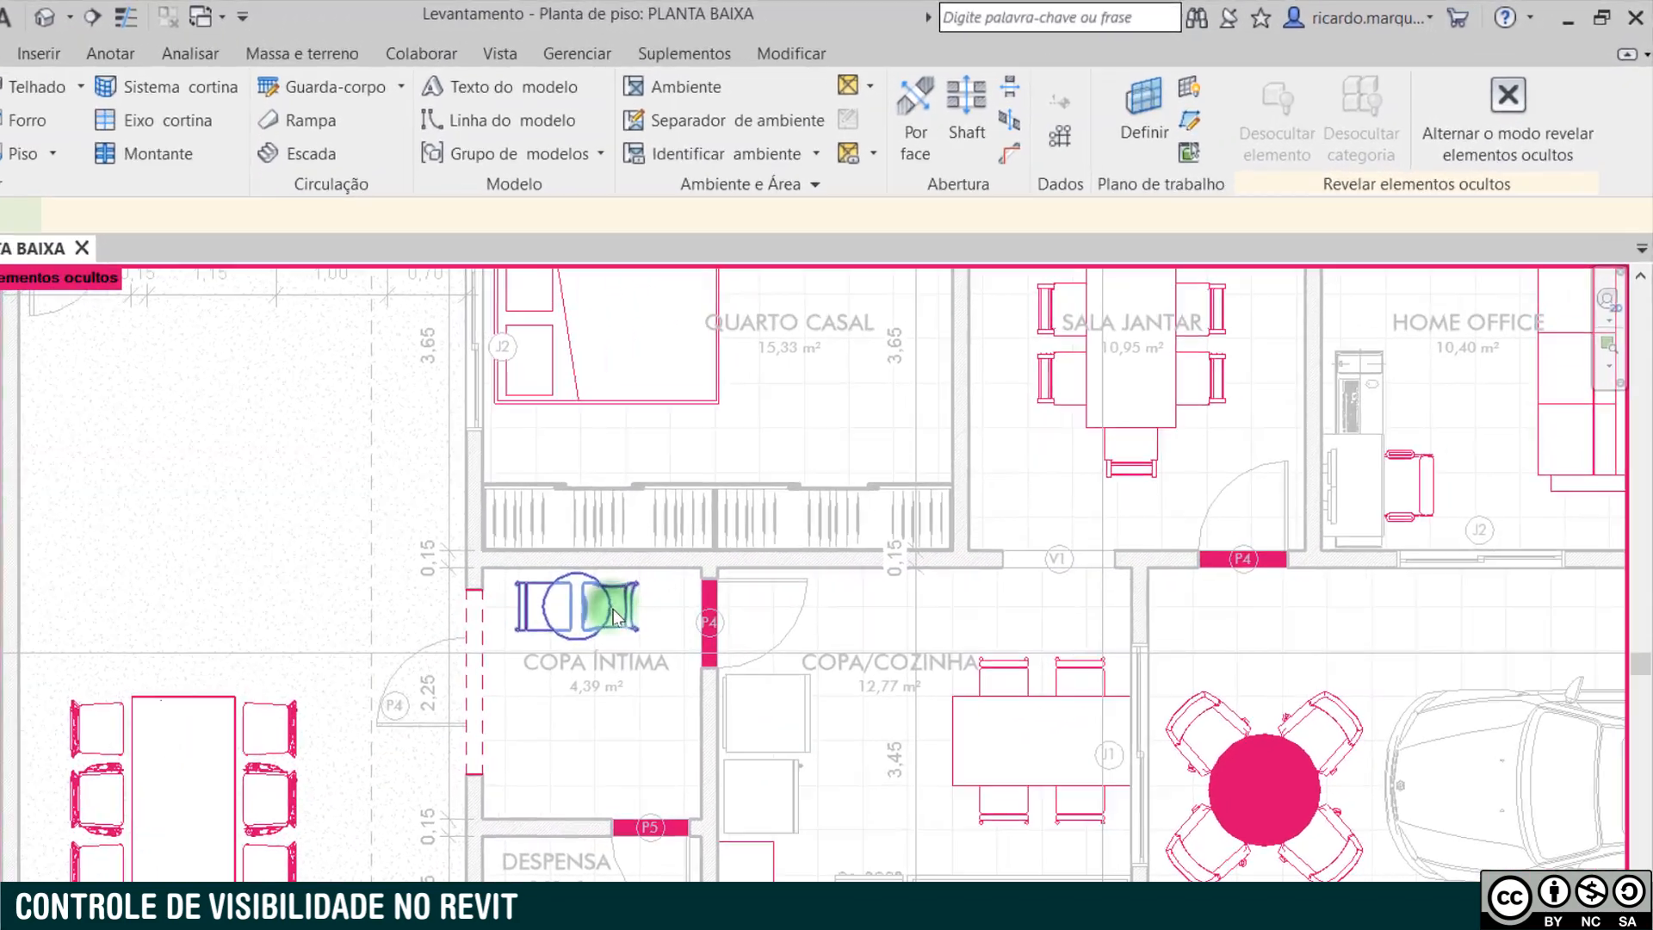
click(614, 617)
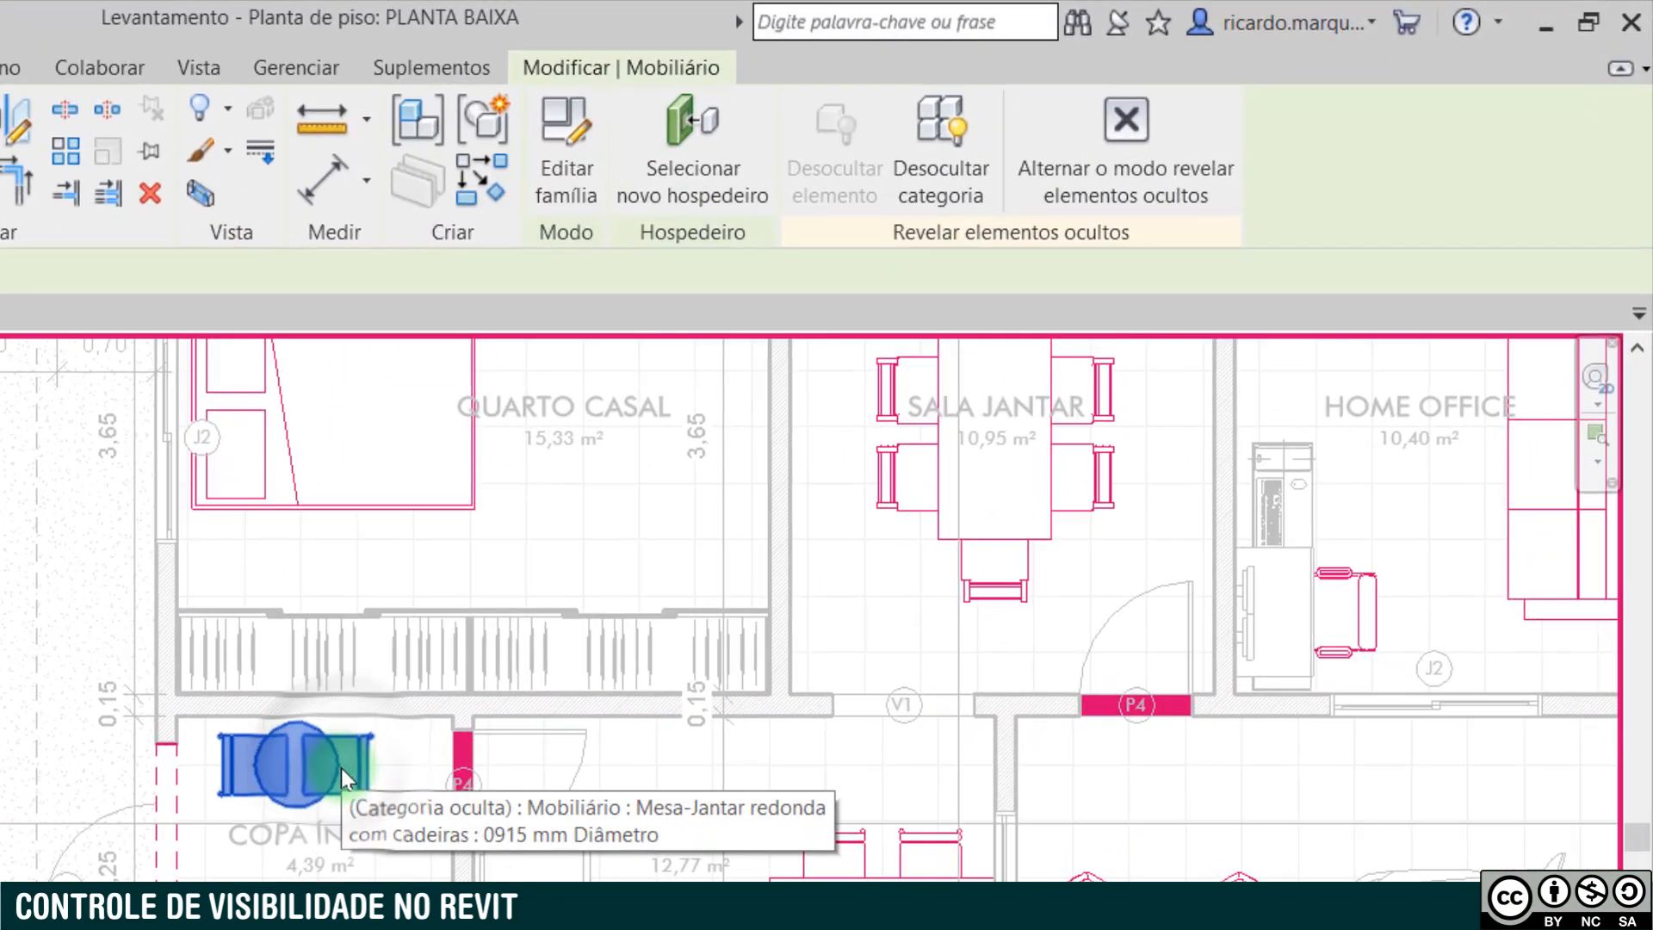
right_click(614, 616)
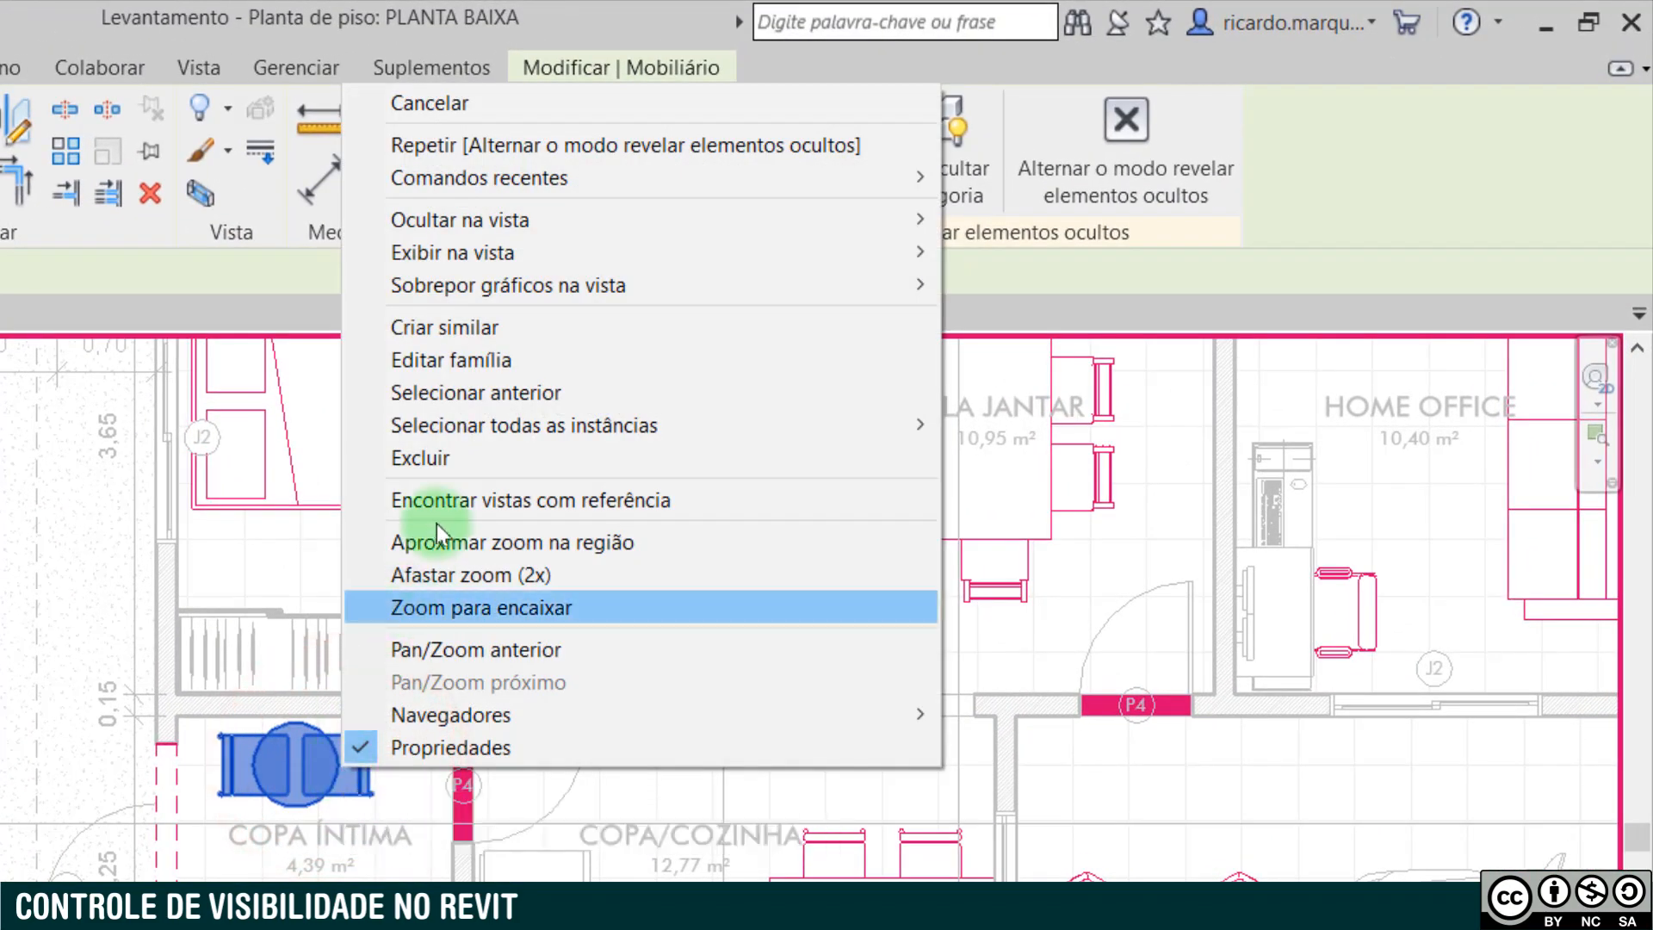
mouse_move(545, 257)
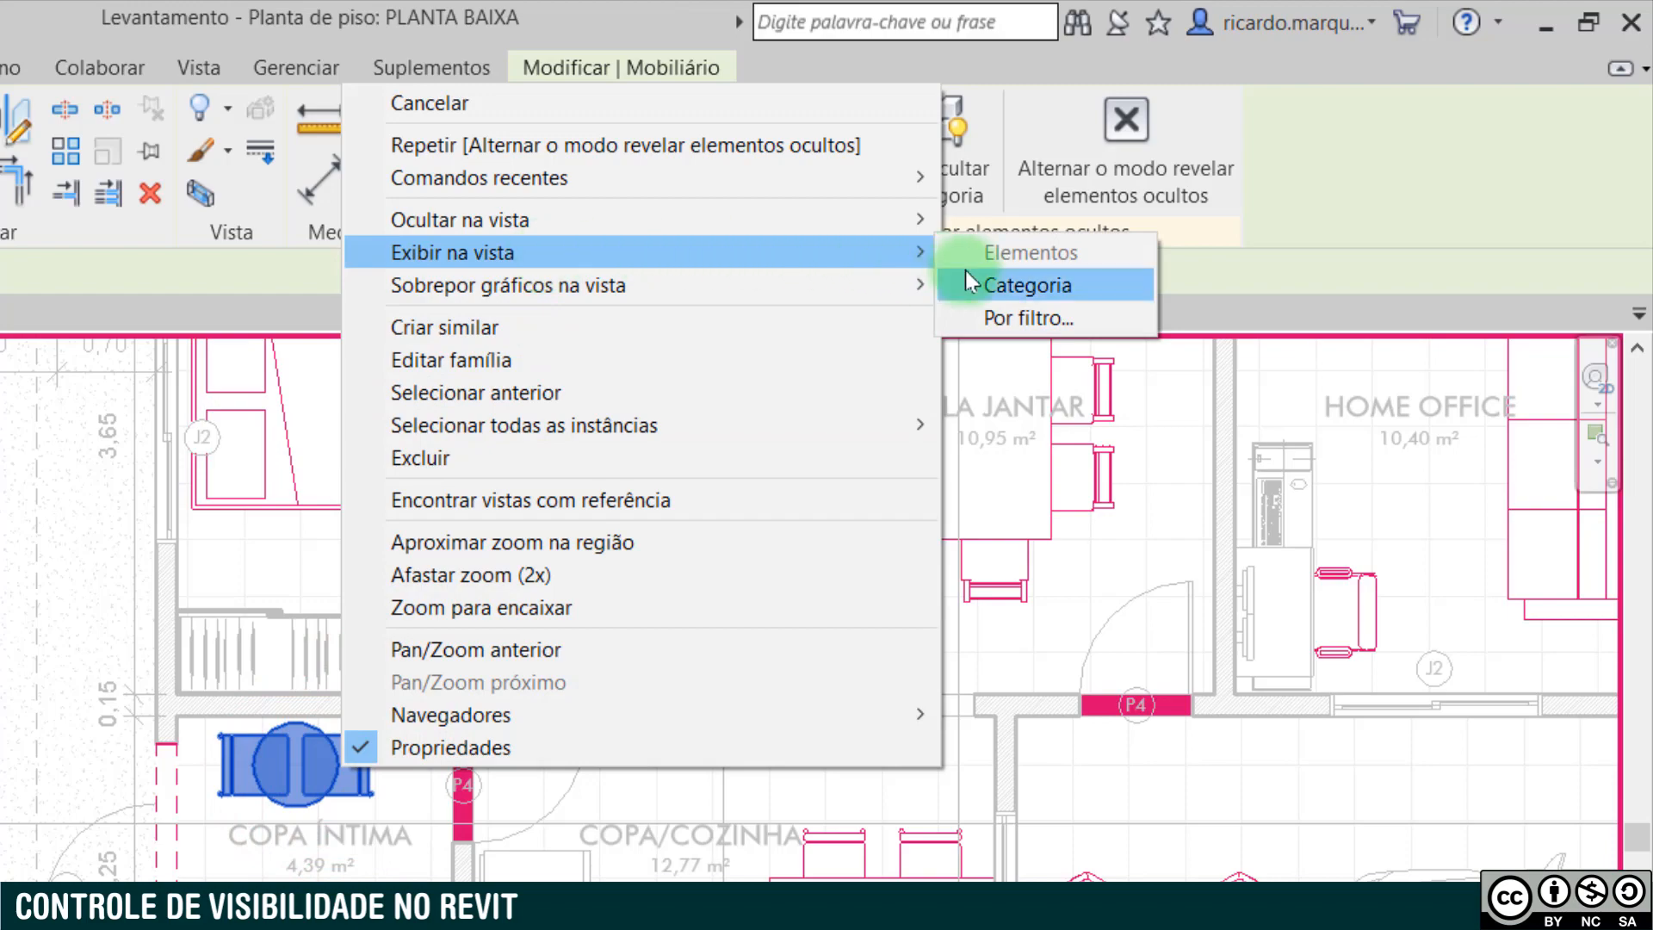
click(1007, 286)
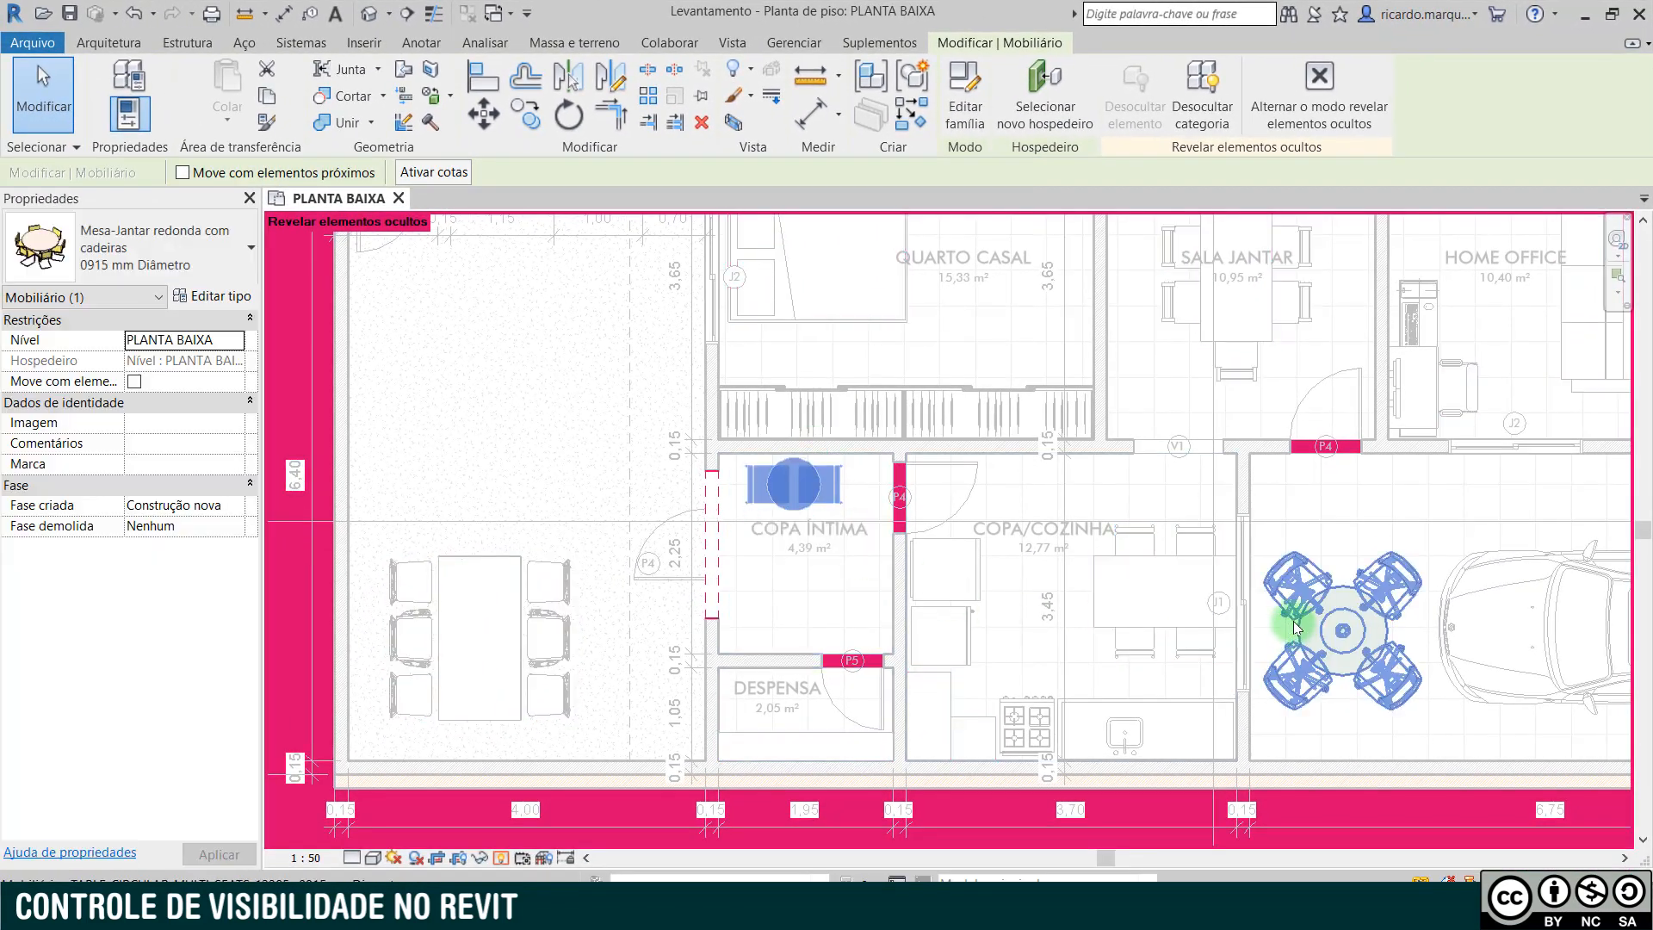
- Close the reveal mode and permanently hide only the SALA JANTAR dining set in the view
click(501, 859)
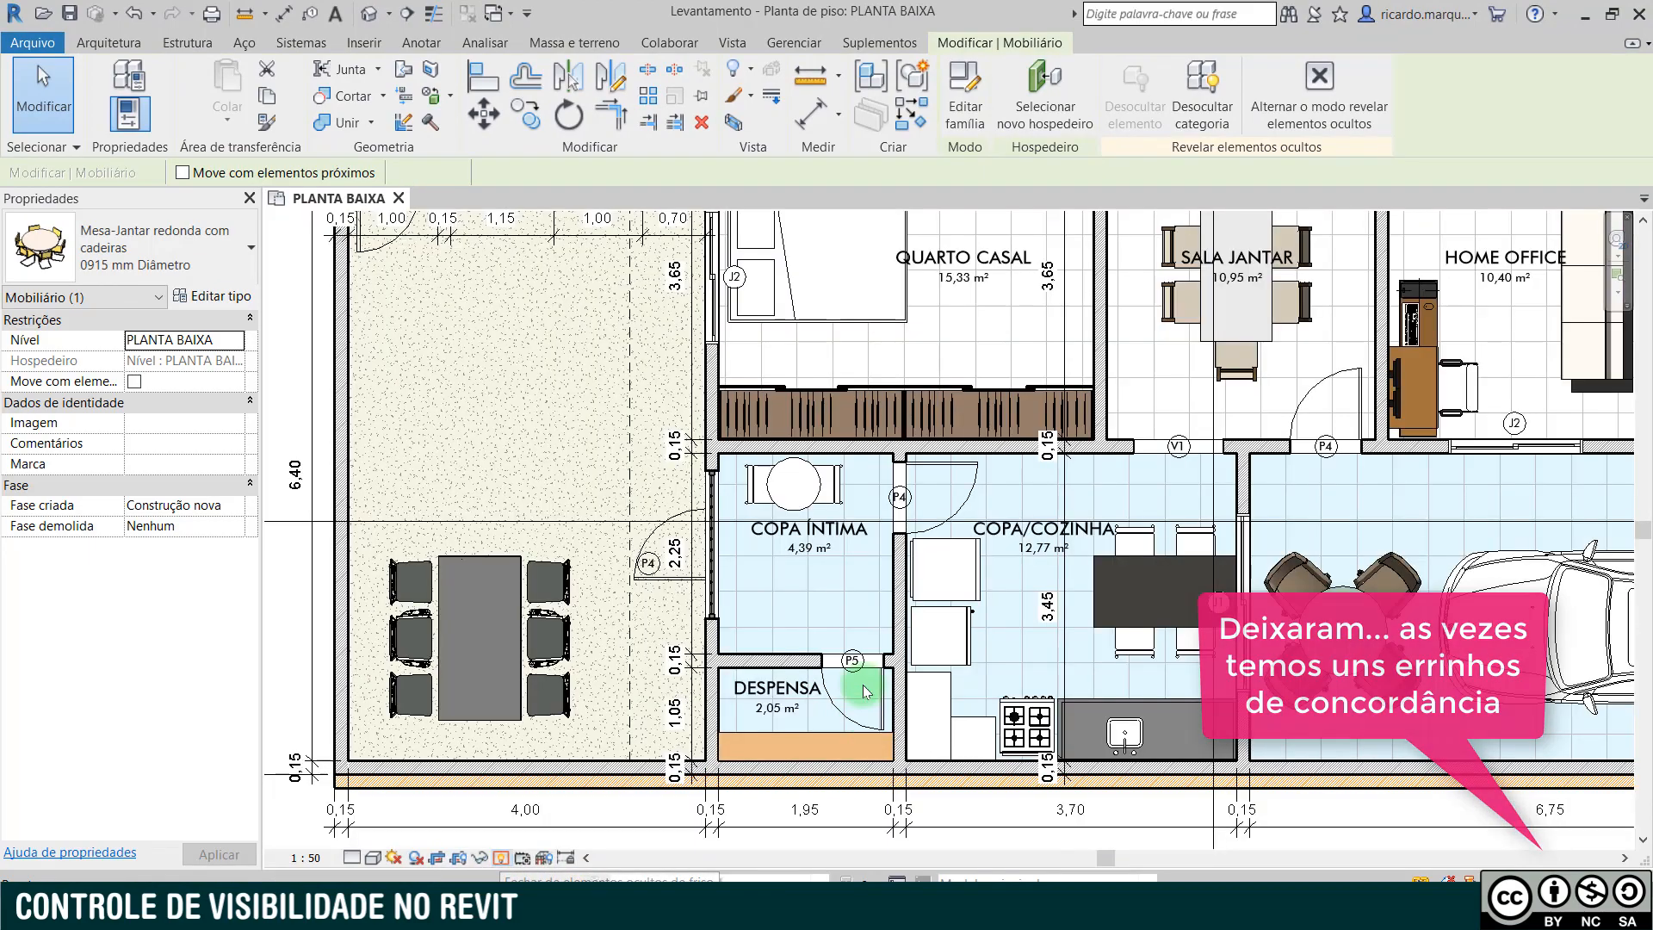
click(865, 692)
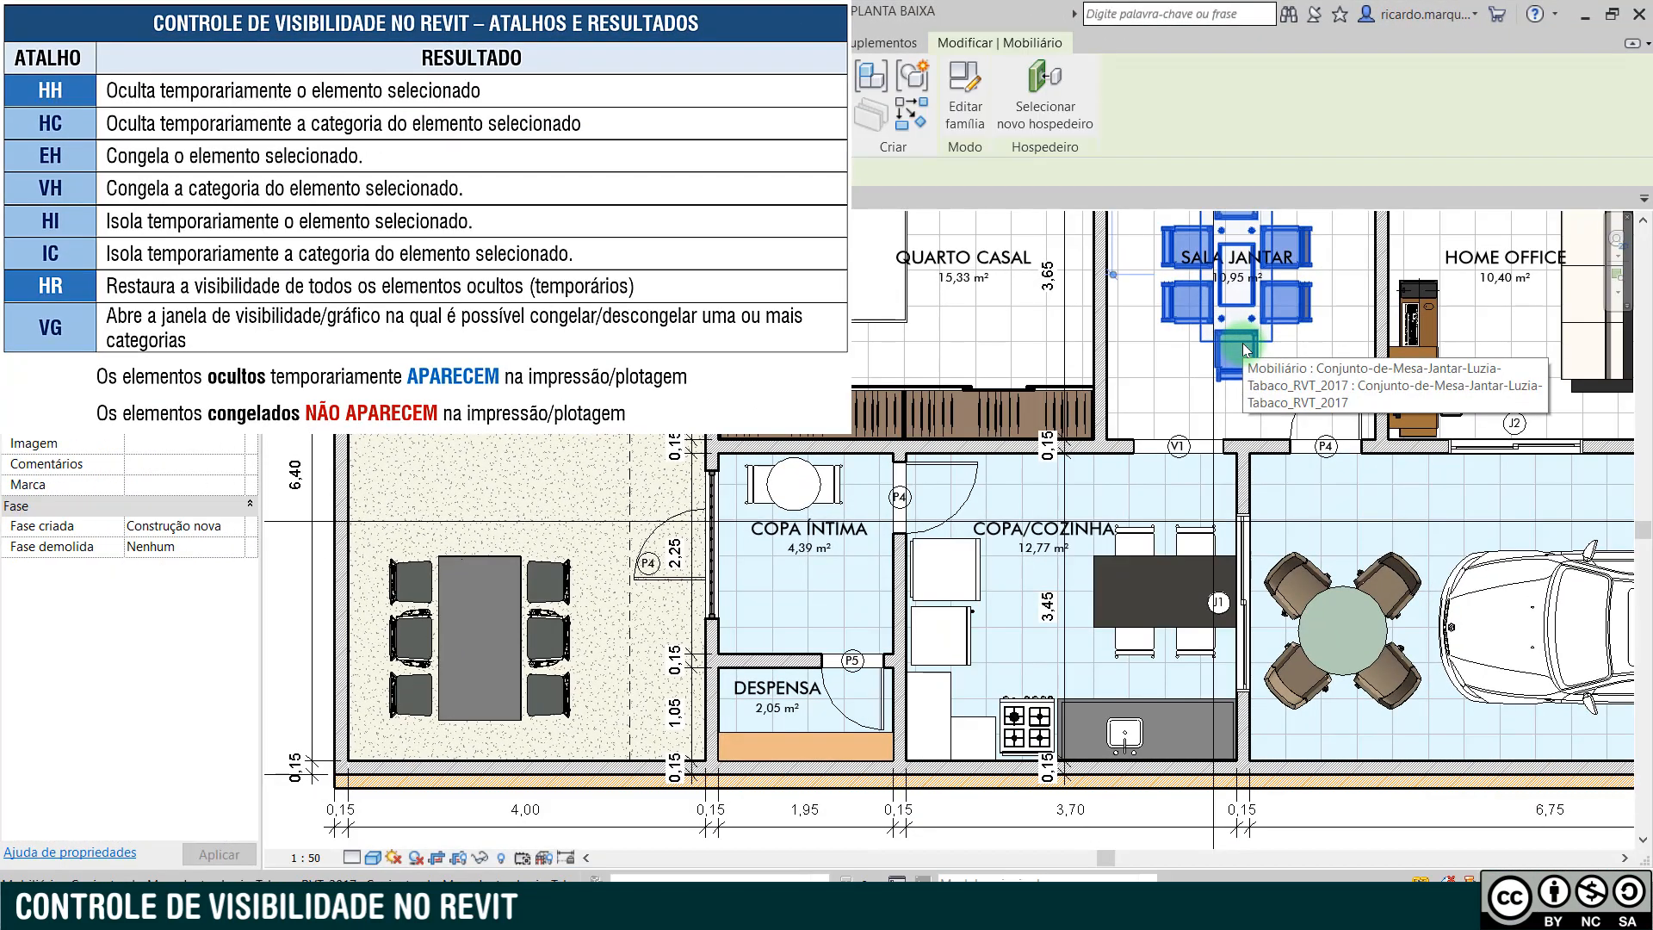
key(e)
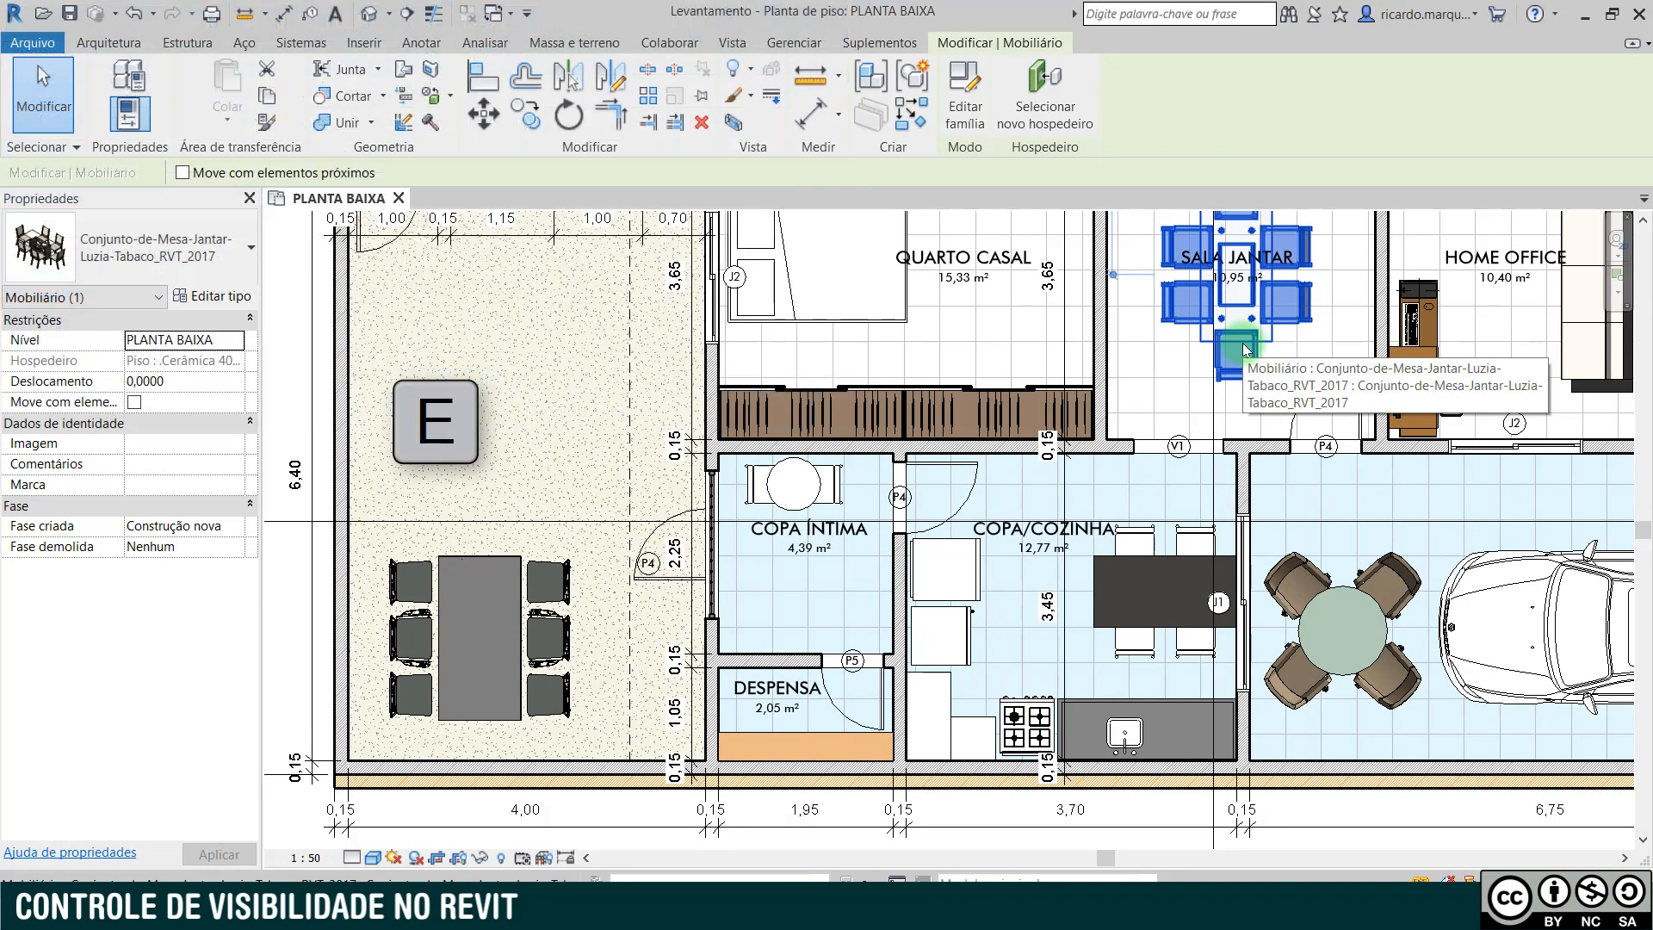
key(h)
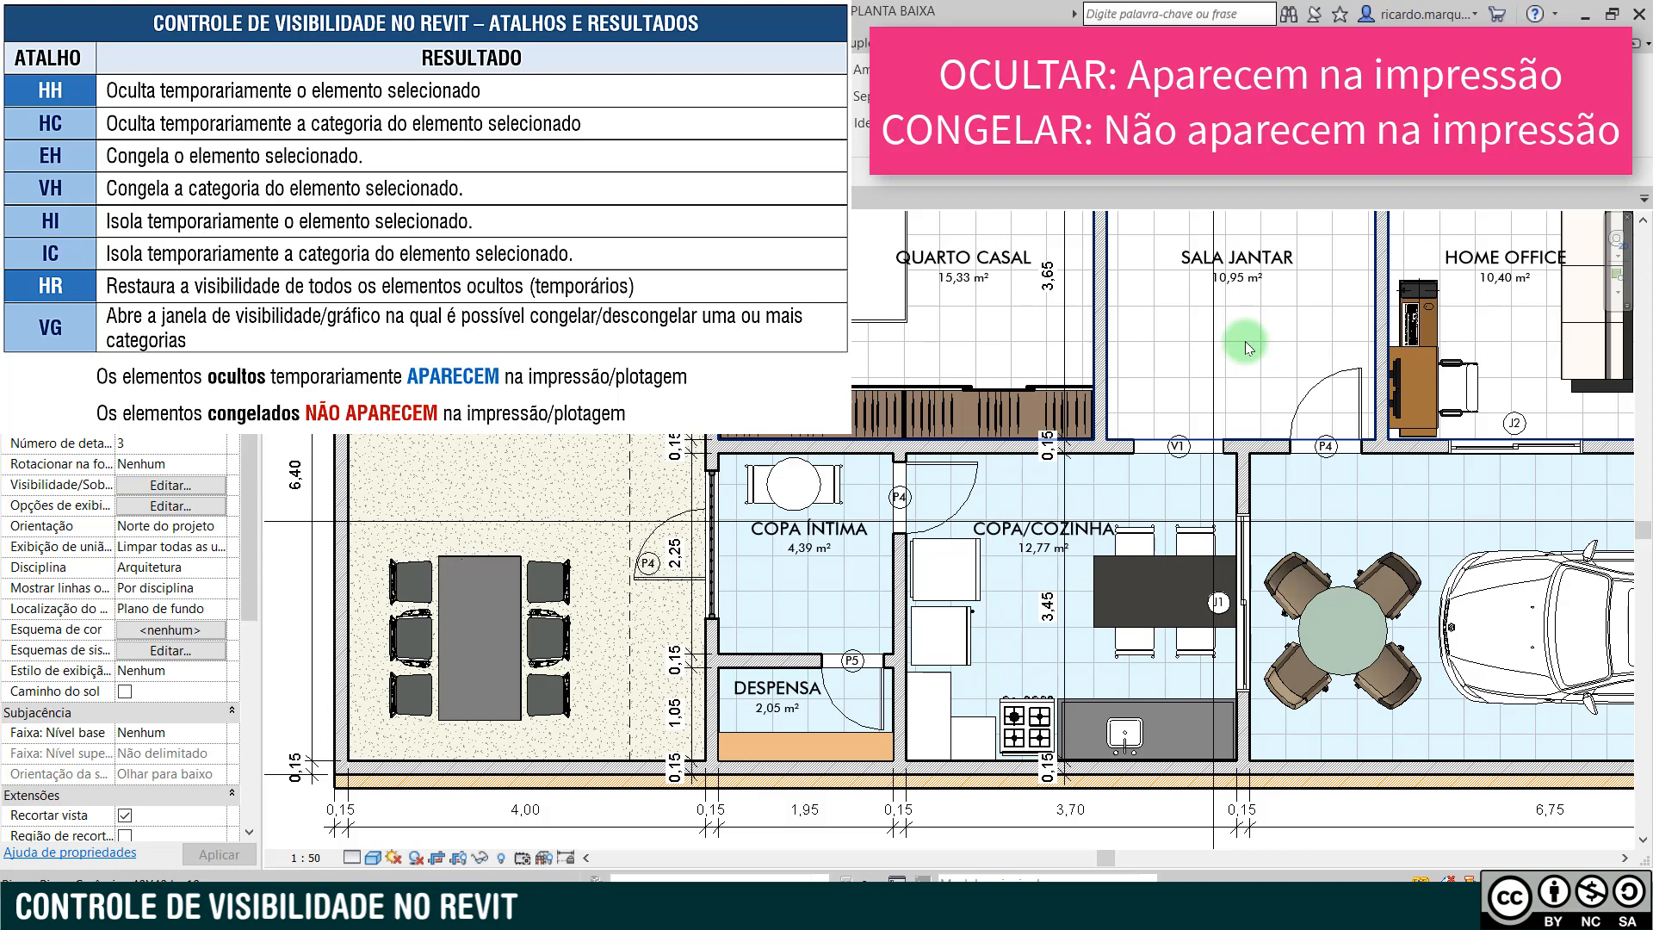
- Reveal the hidden elements and try to restore the SALA JANTAR dining set by resetting the temporary hide
click(1244, 341)
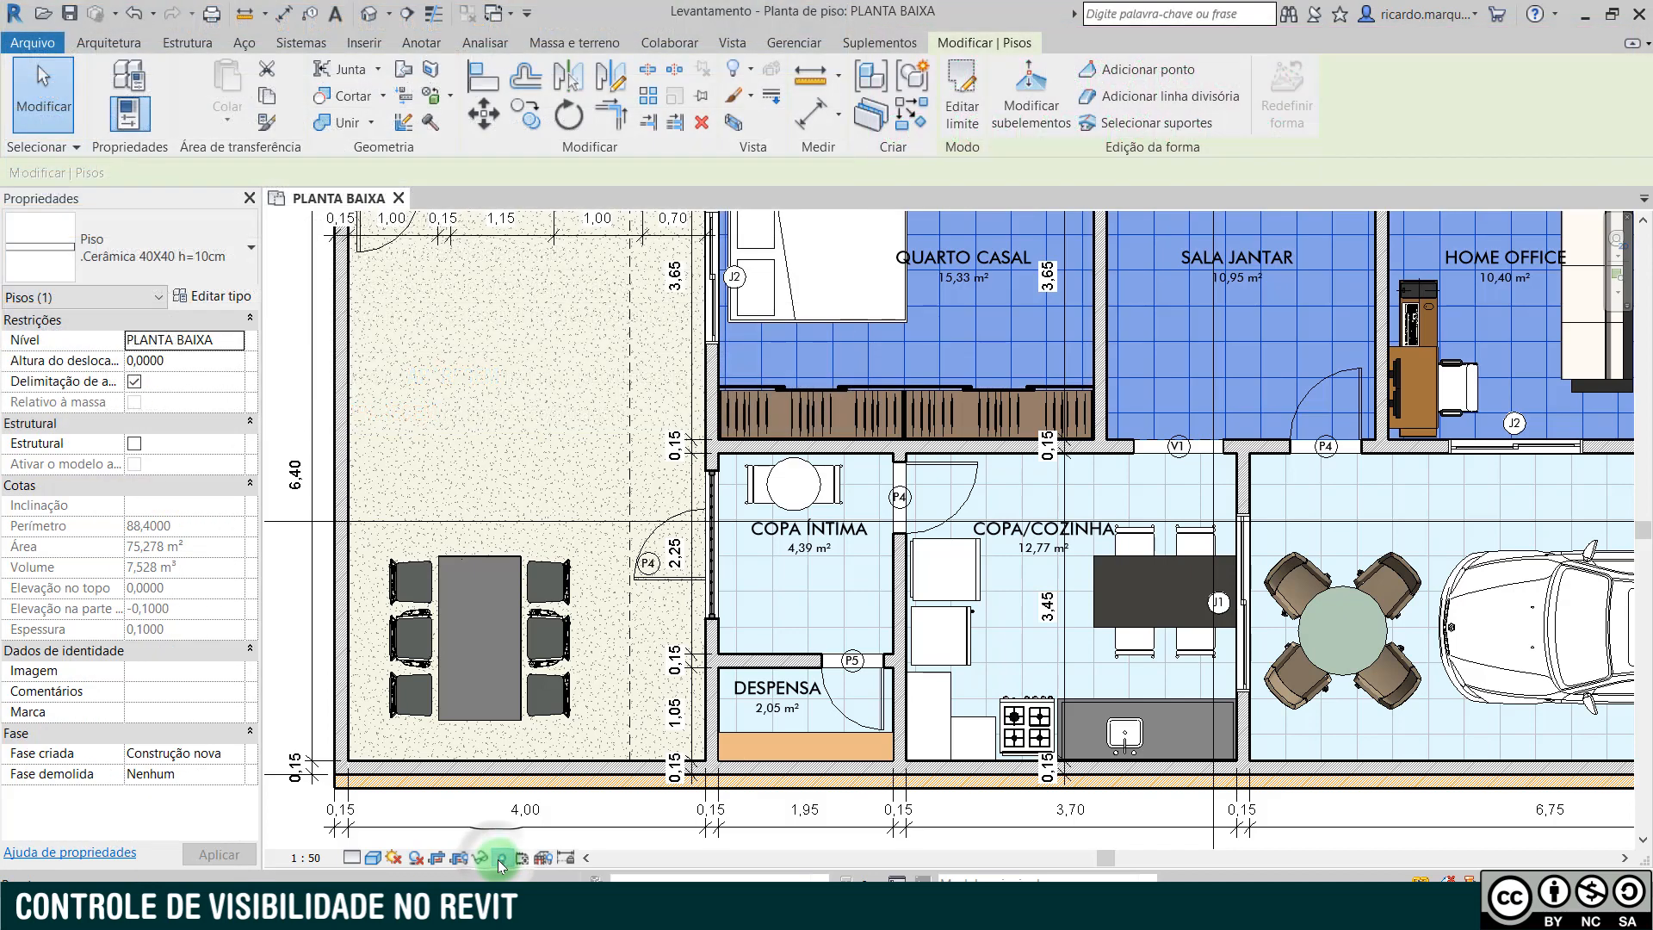
click(501, 857)
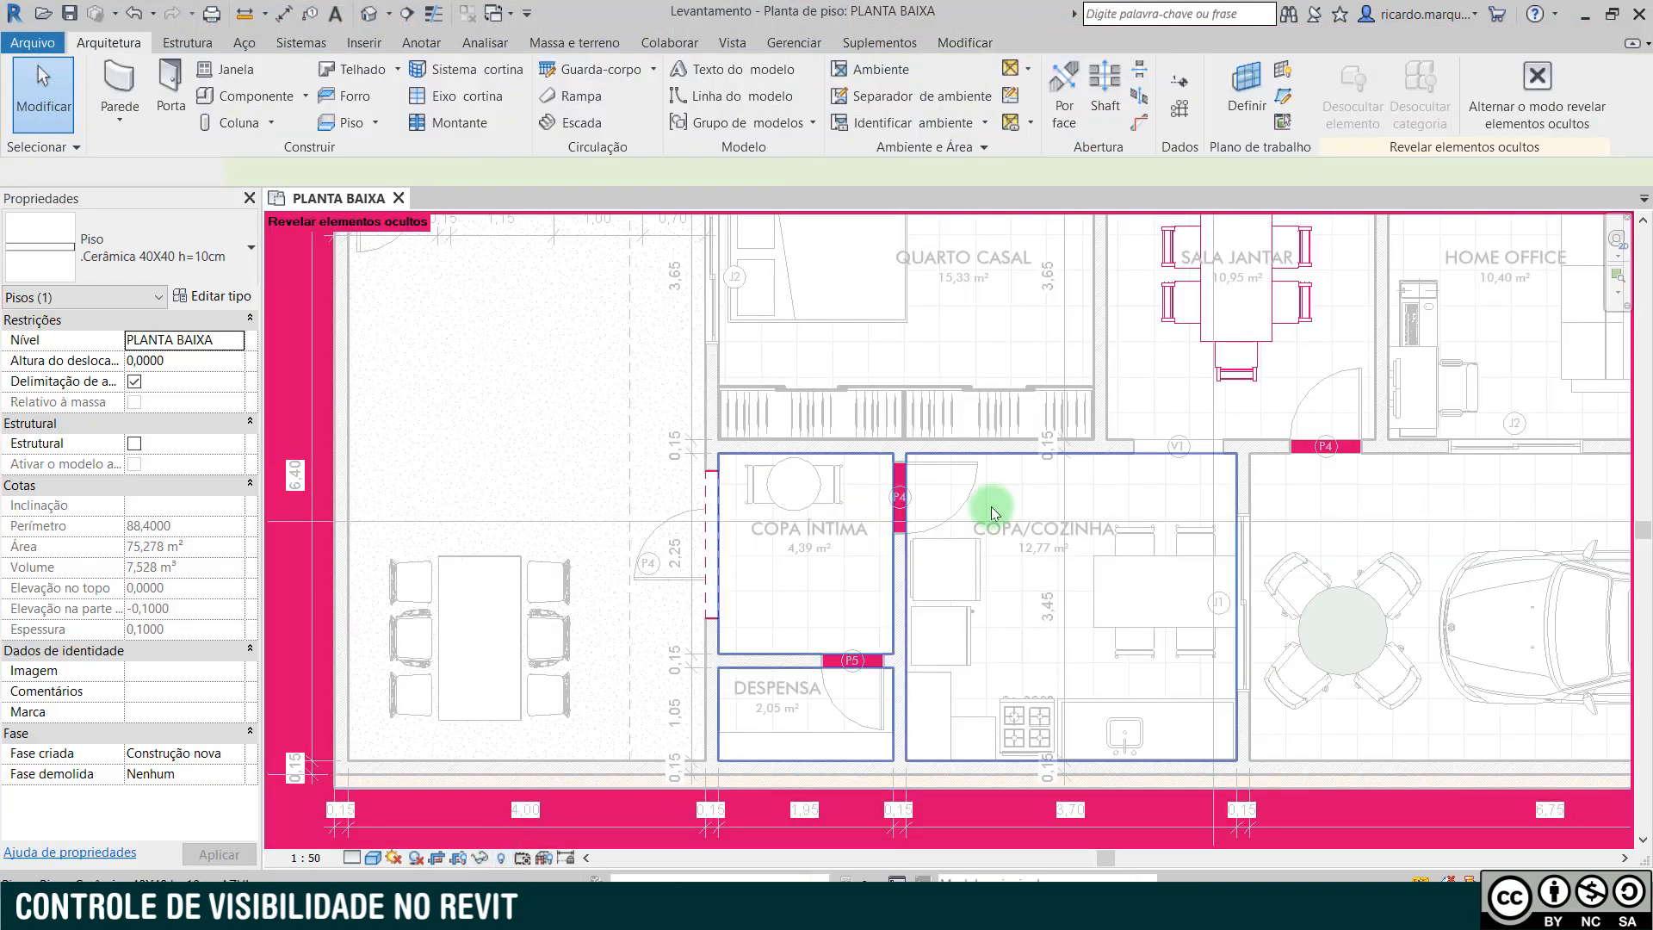
key(Escape)
click(1258, 343)
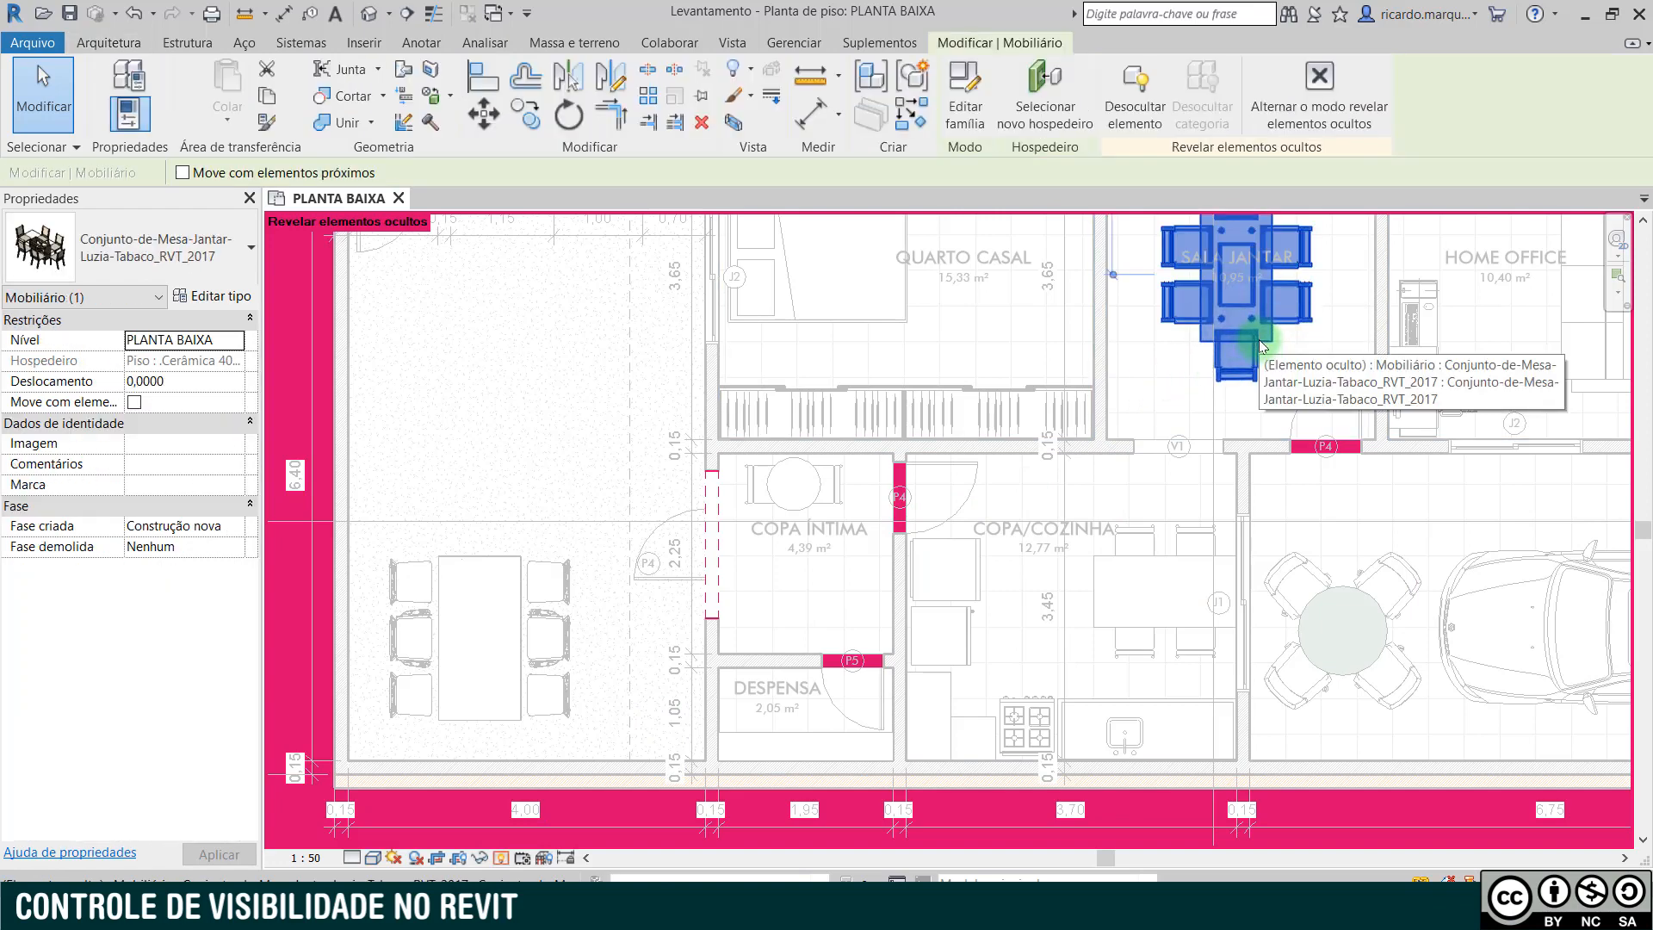
key(h)
key(r)
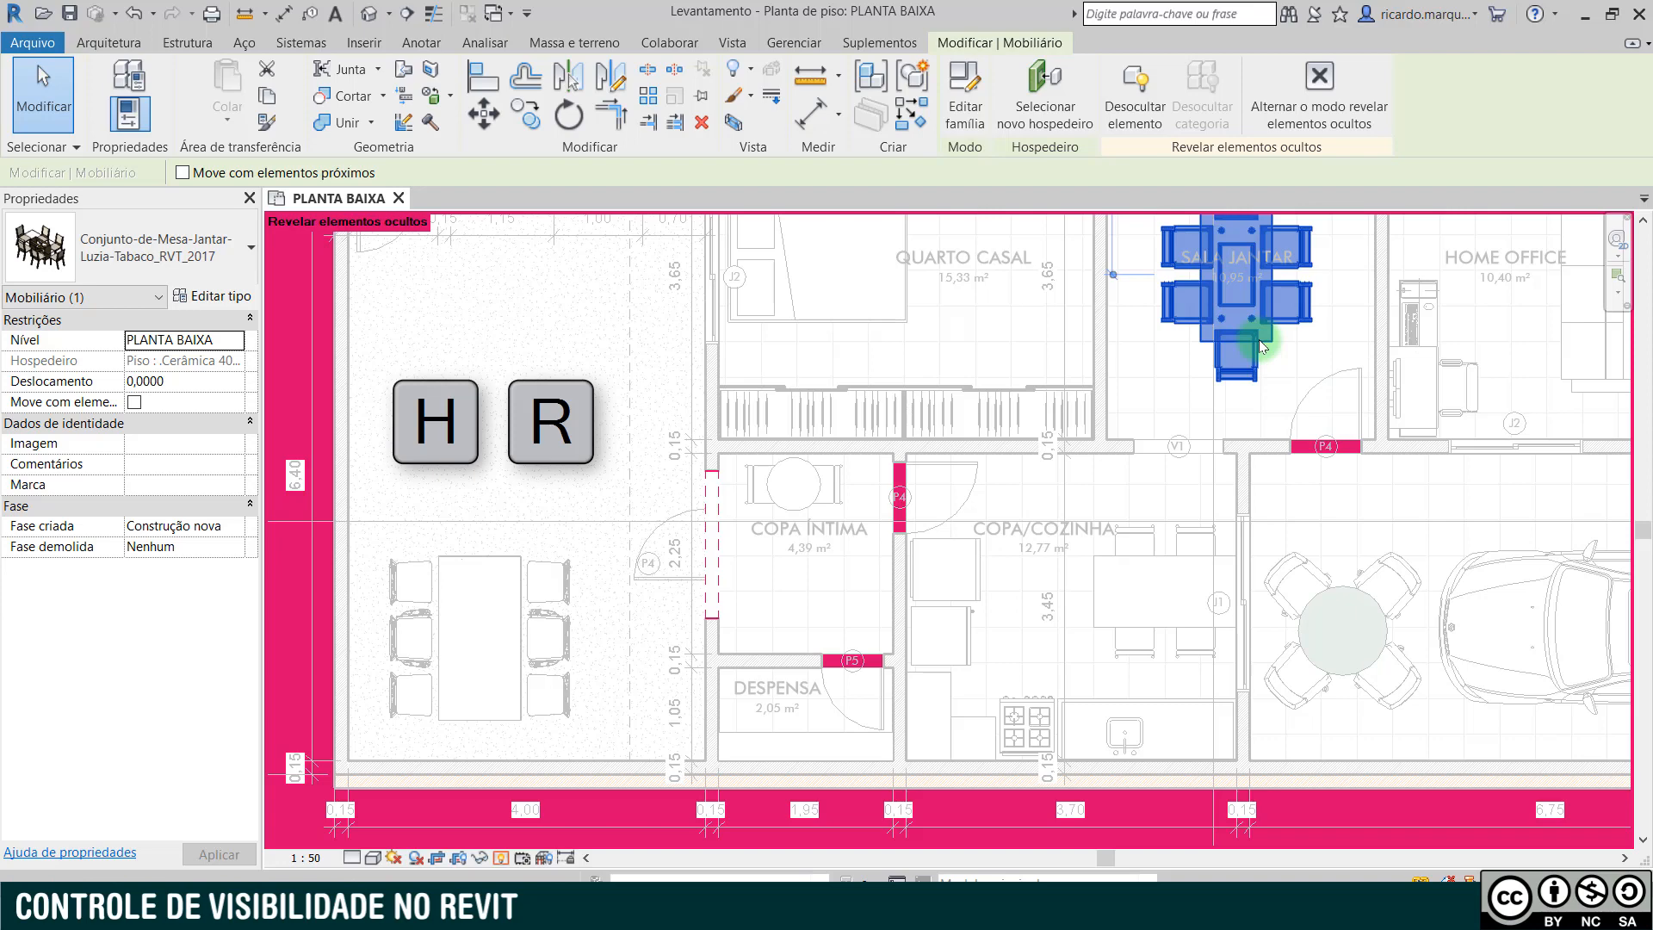
- Unhide the SALA JANTAR dining set in the view as an element, and close the reveal mode
right_click(1260, 345)
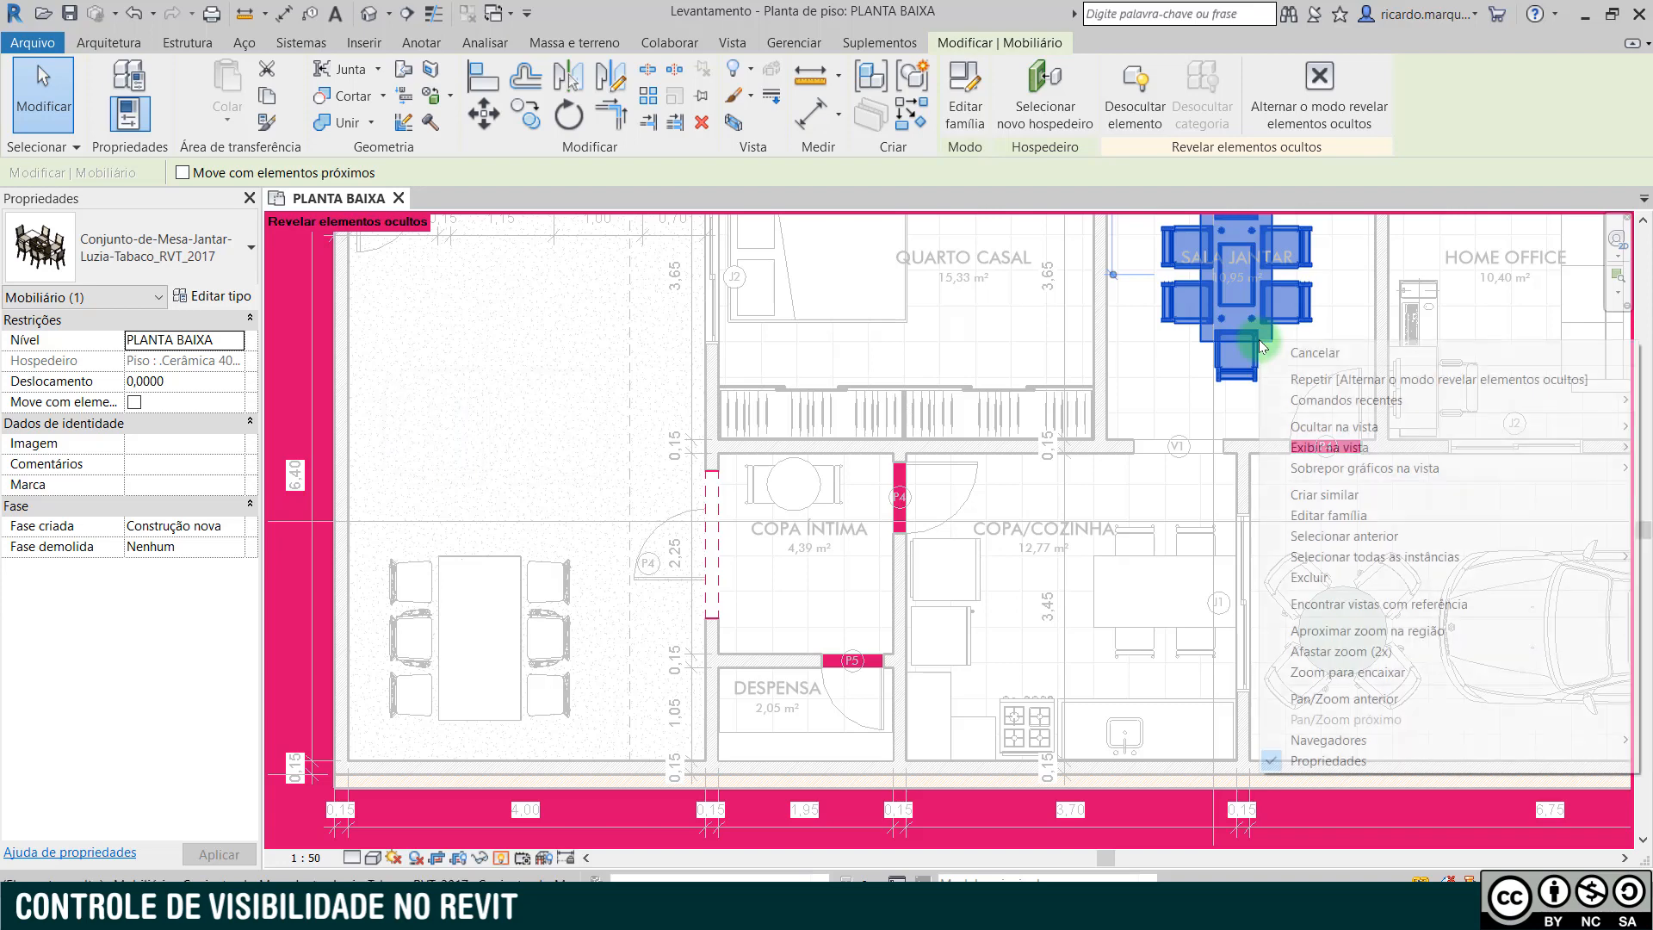
mouse_move(1297, 446)
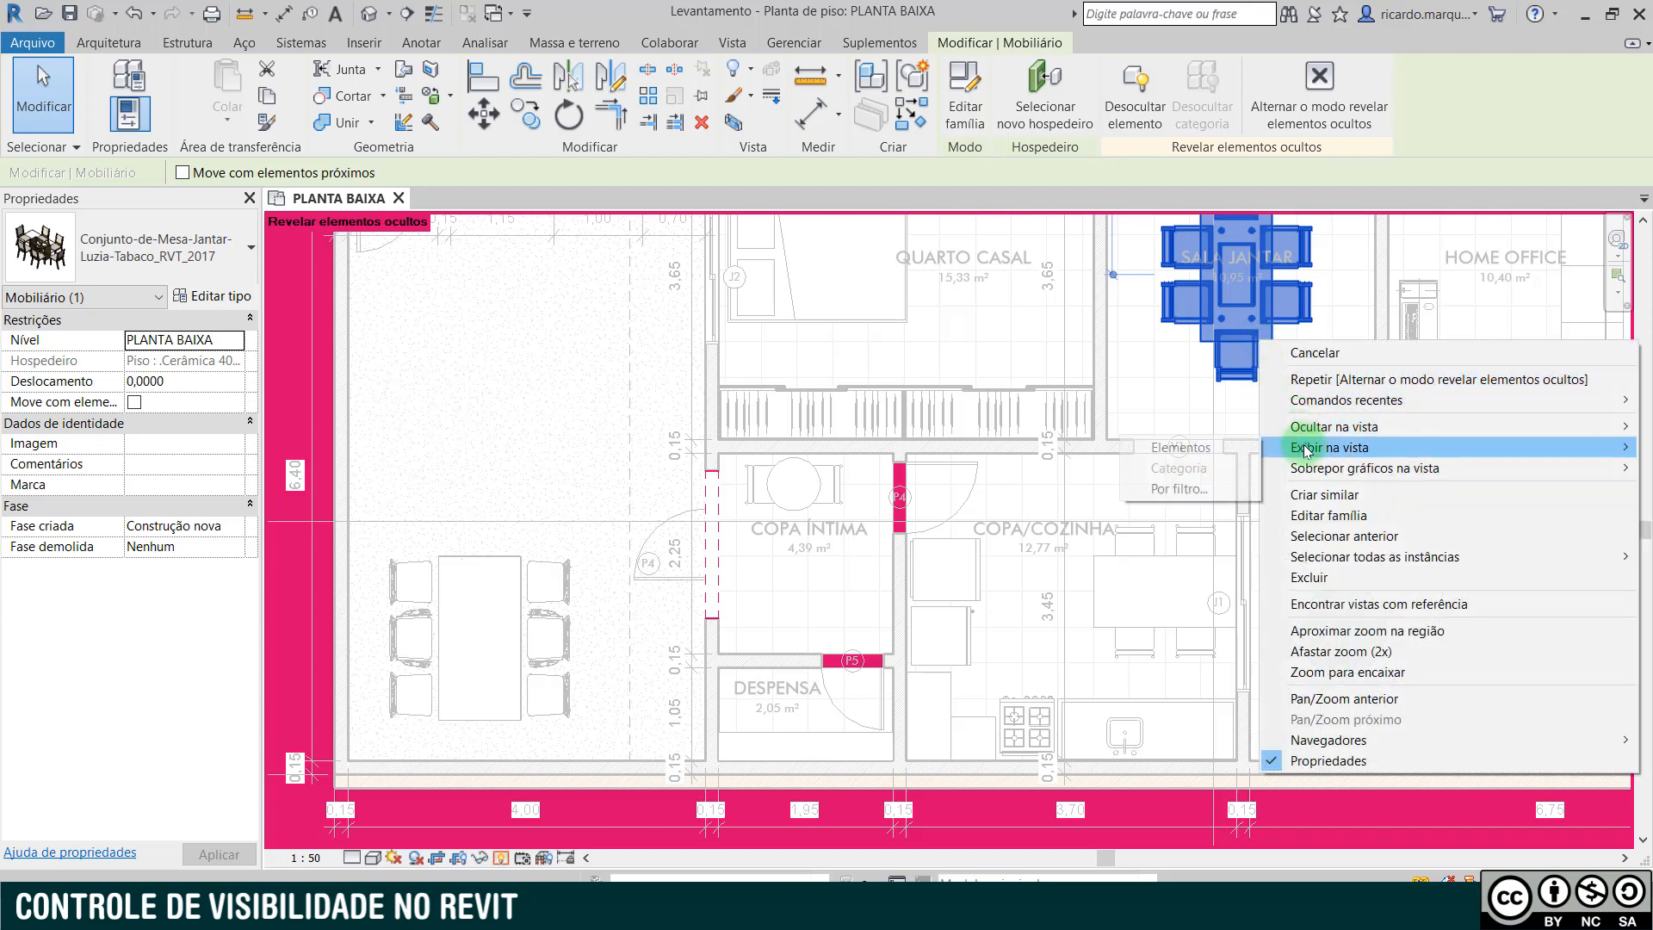
click(1221, 449)
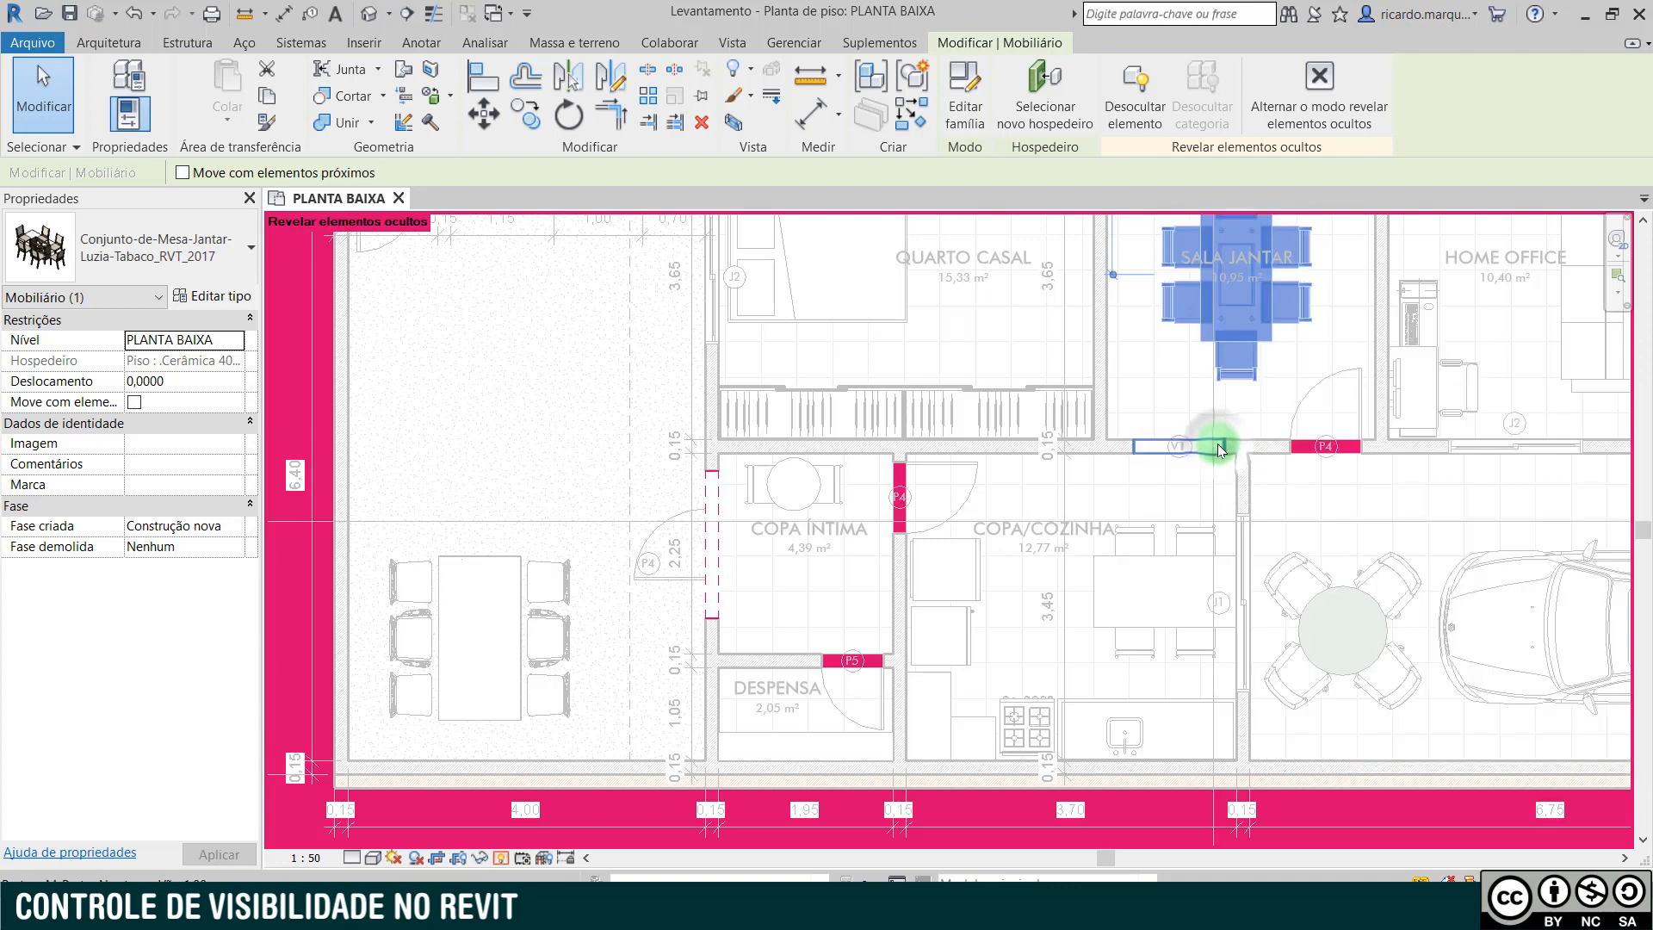
click(500, 861)
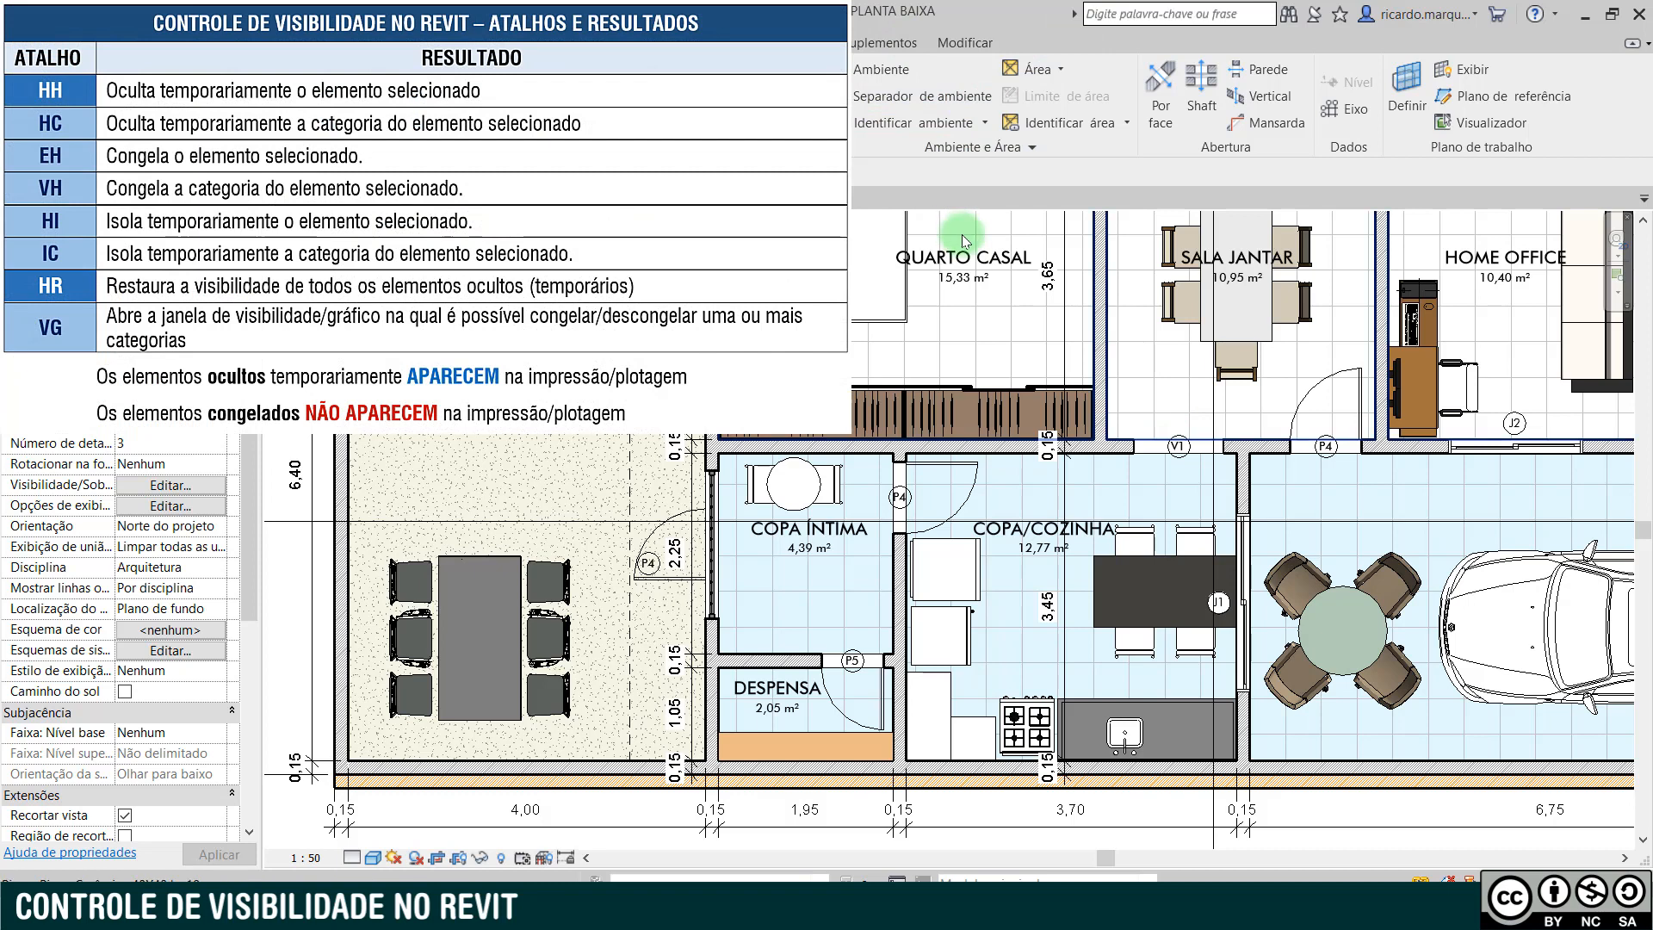
- Temporarily hide the whole dimensions category, based on the dimension string below the plan
click(1086, 654)
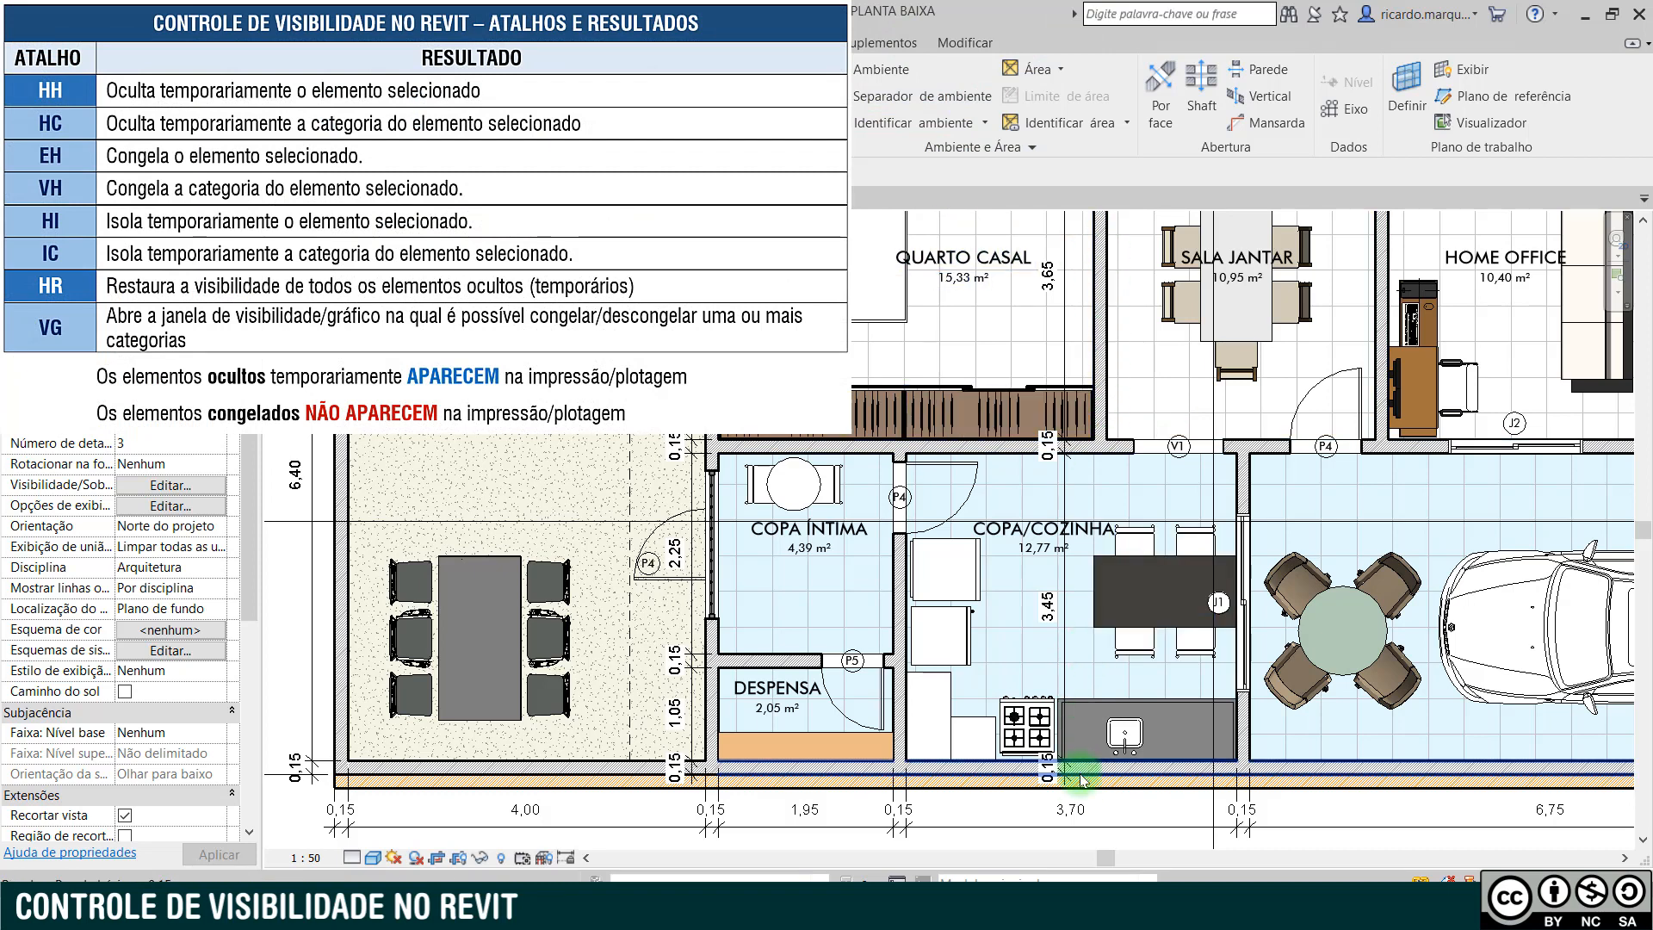
click(1082, 813)
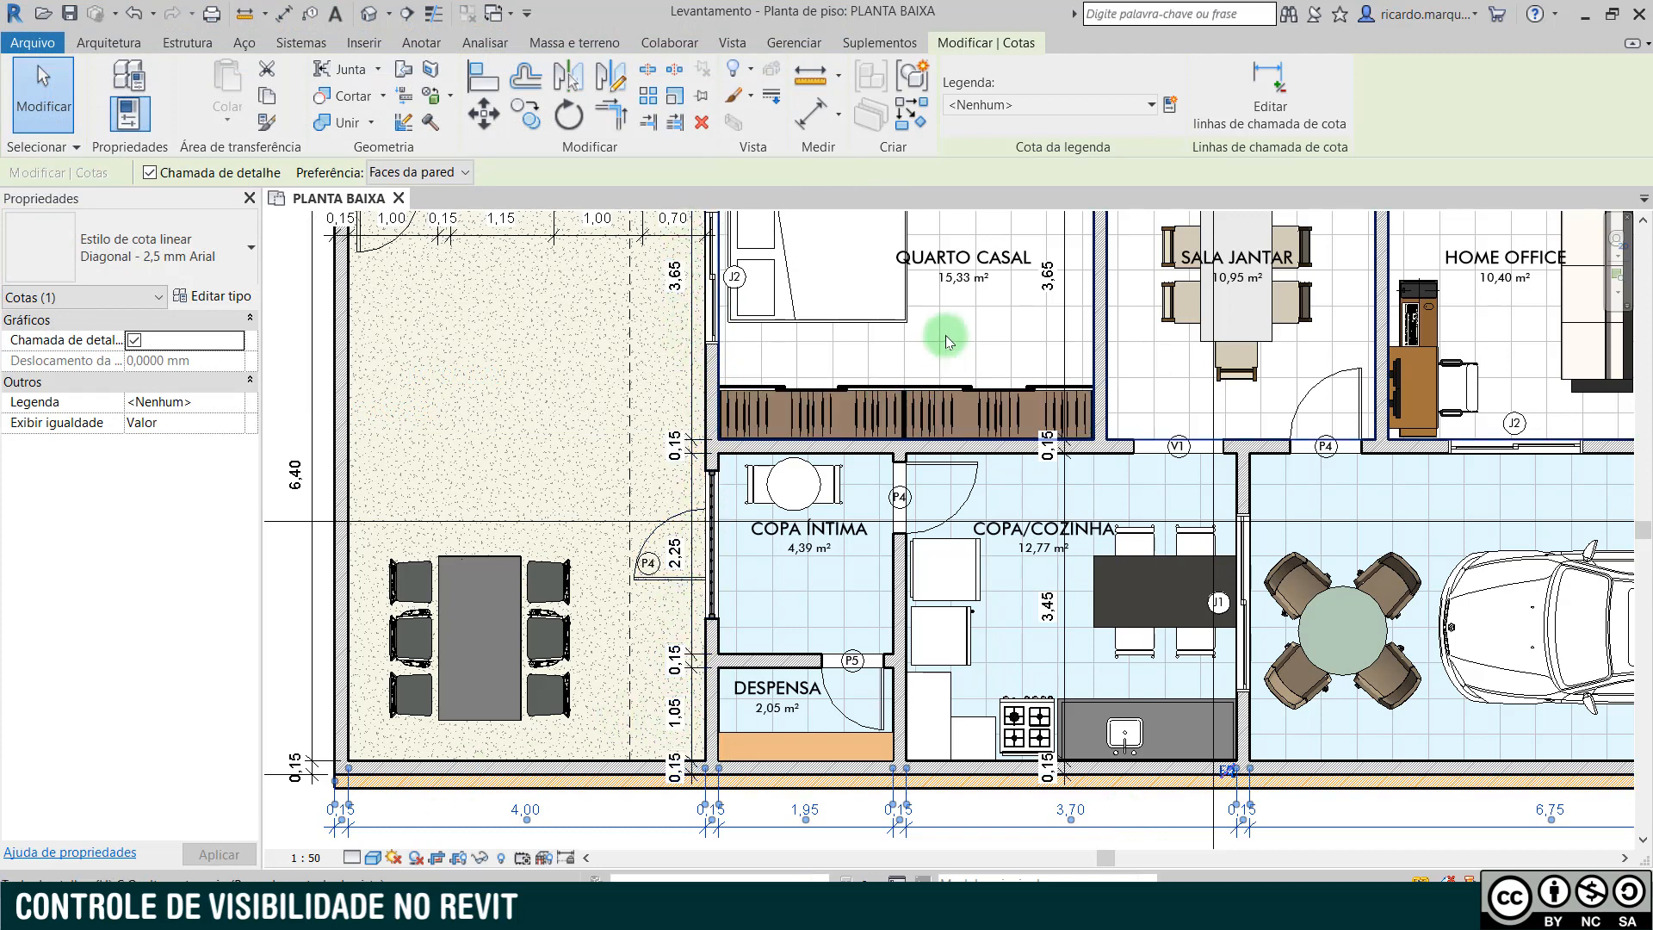
key(h)
key(c)
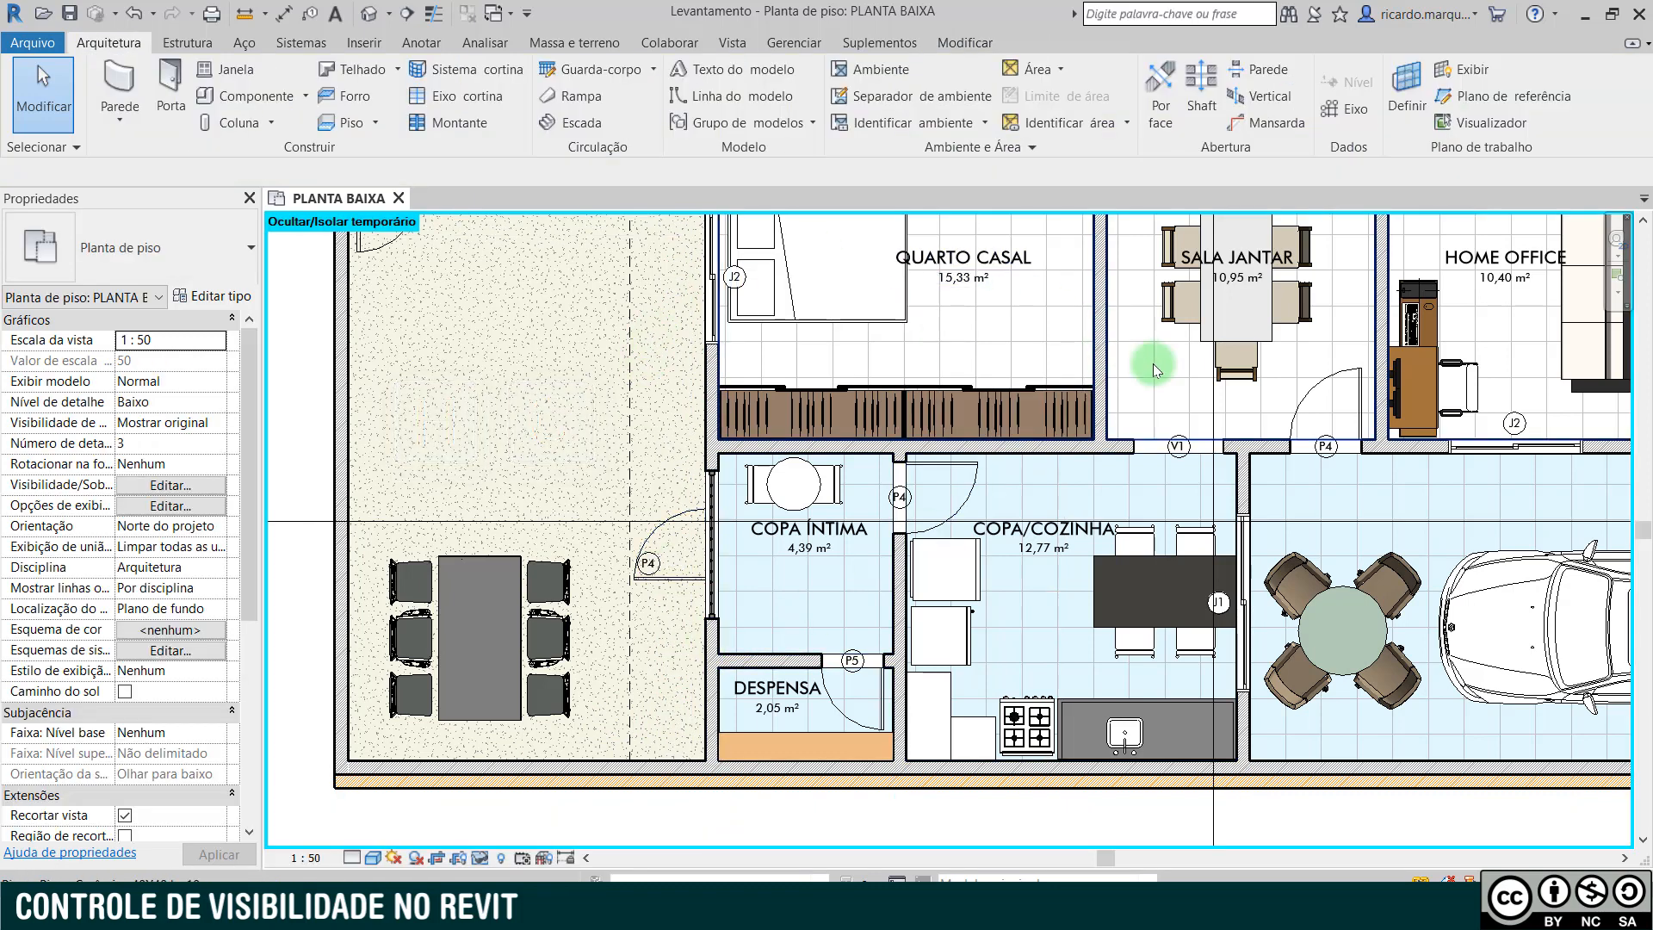
- Temporarily hide only the COPA ÍNTIMA room tag
click(809, 549)
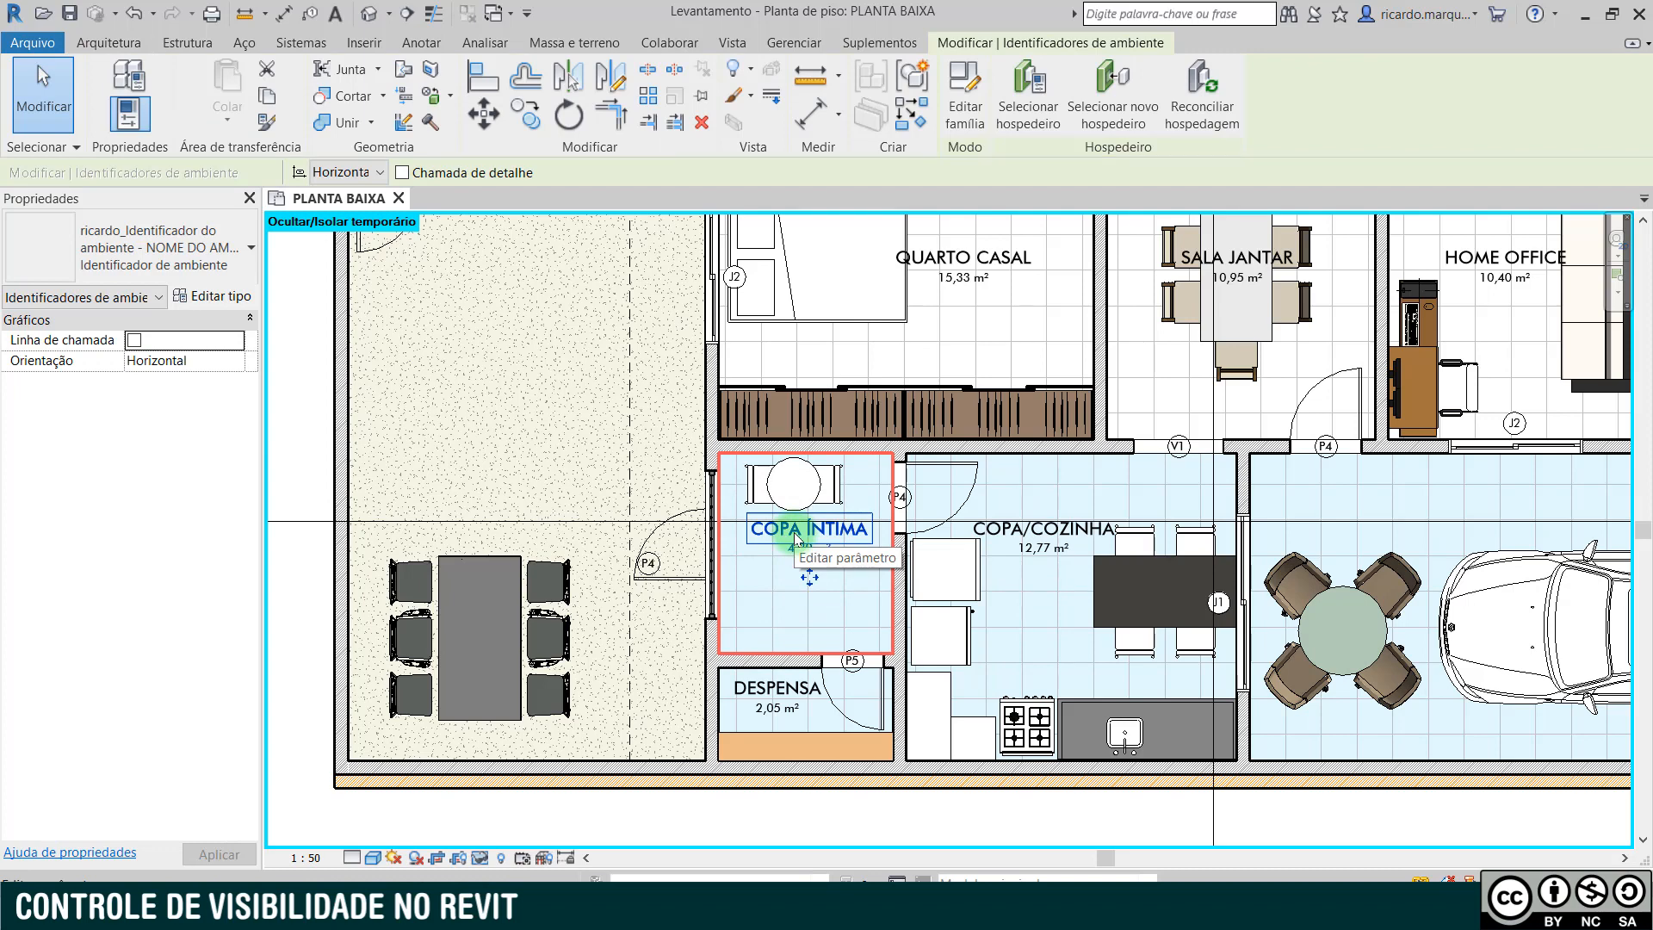
key(h)
key(h)
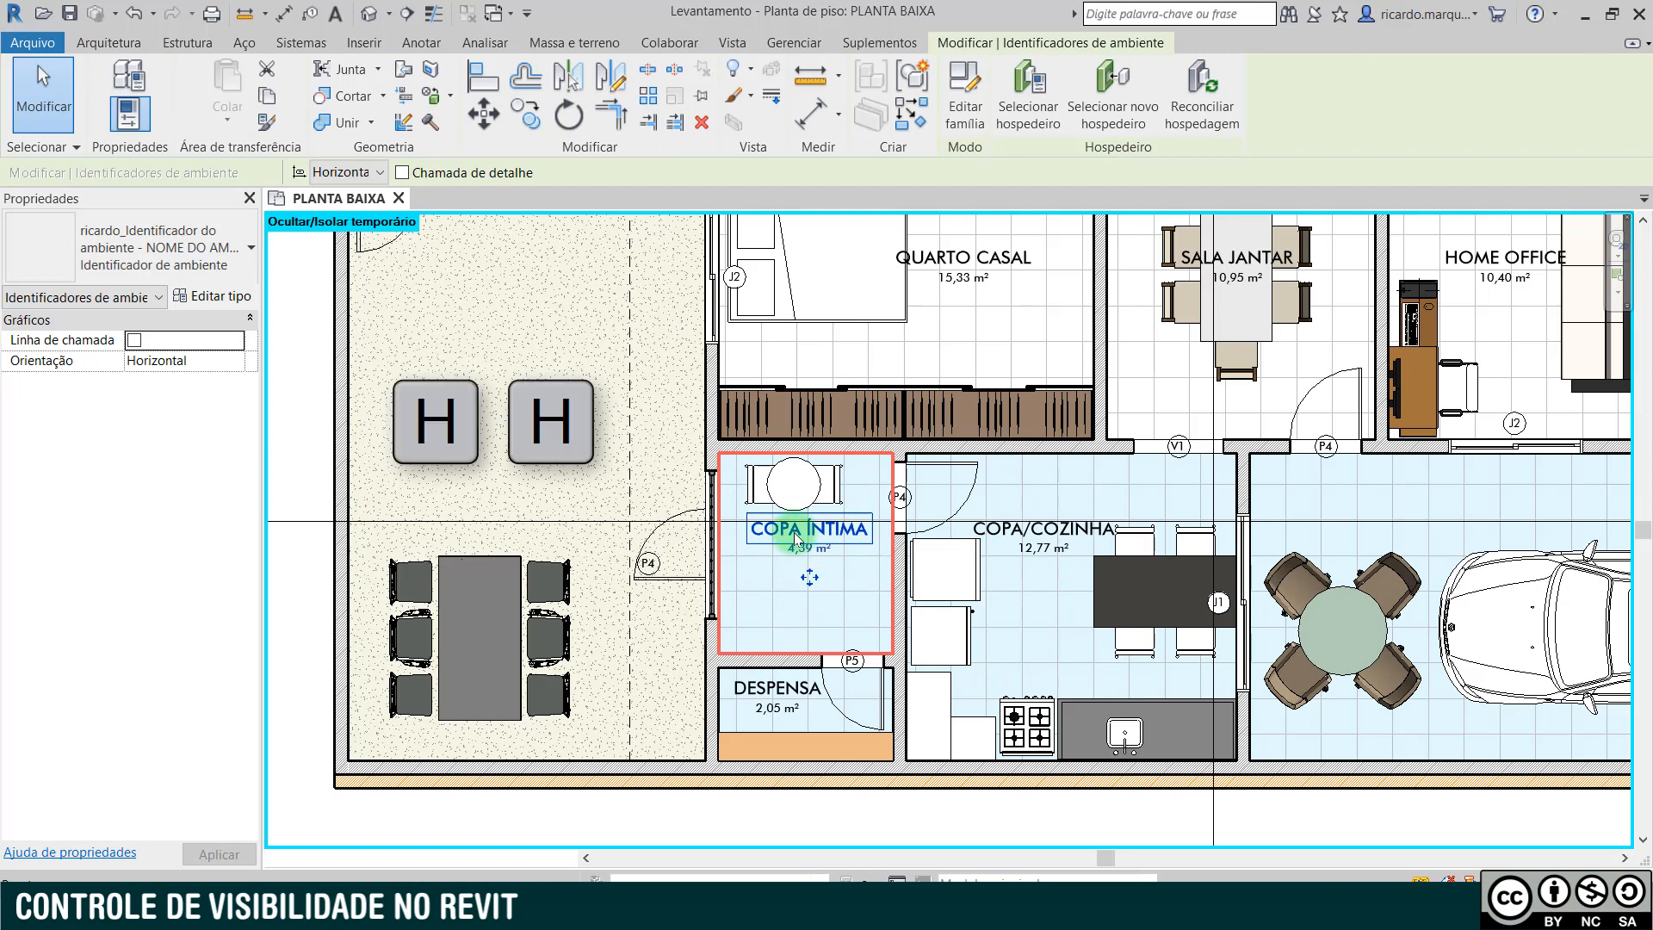
- Temporarily hide the whole room tag category based on the COPA/COZINHA tag, and restore all temporarily hidden elements
click(1033, 536)
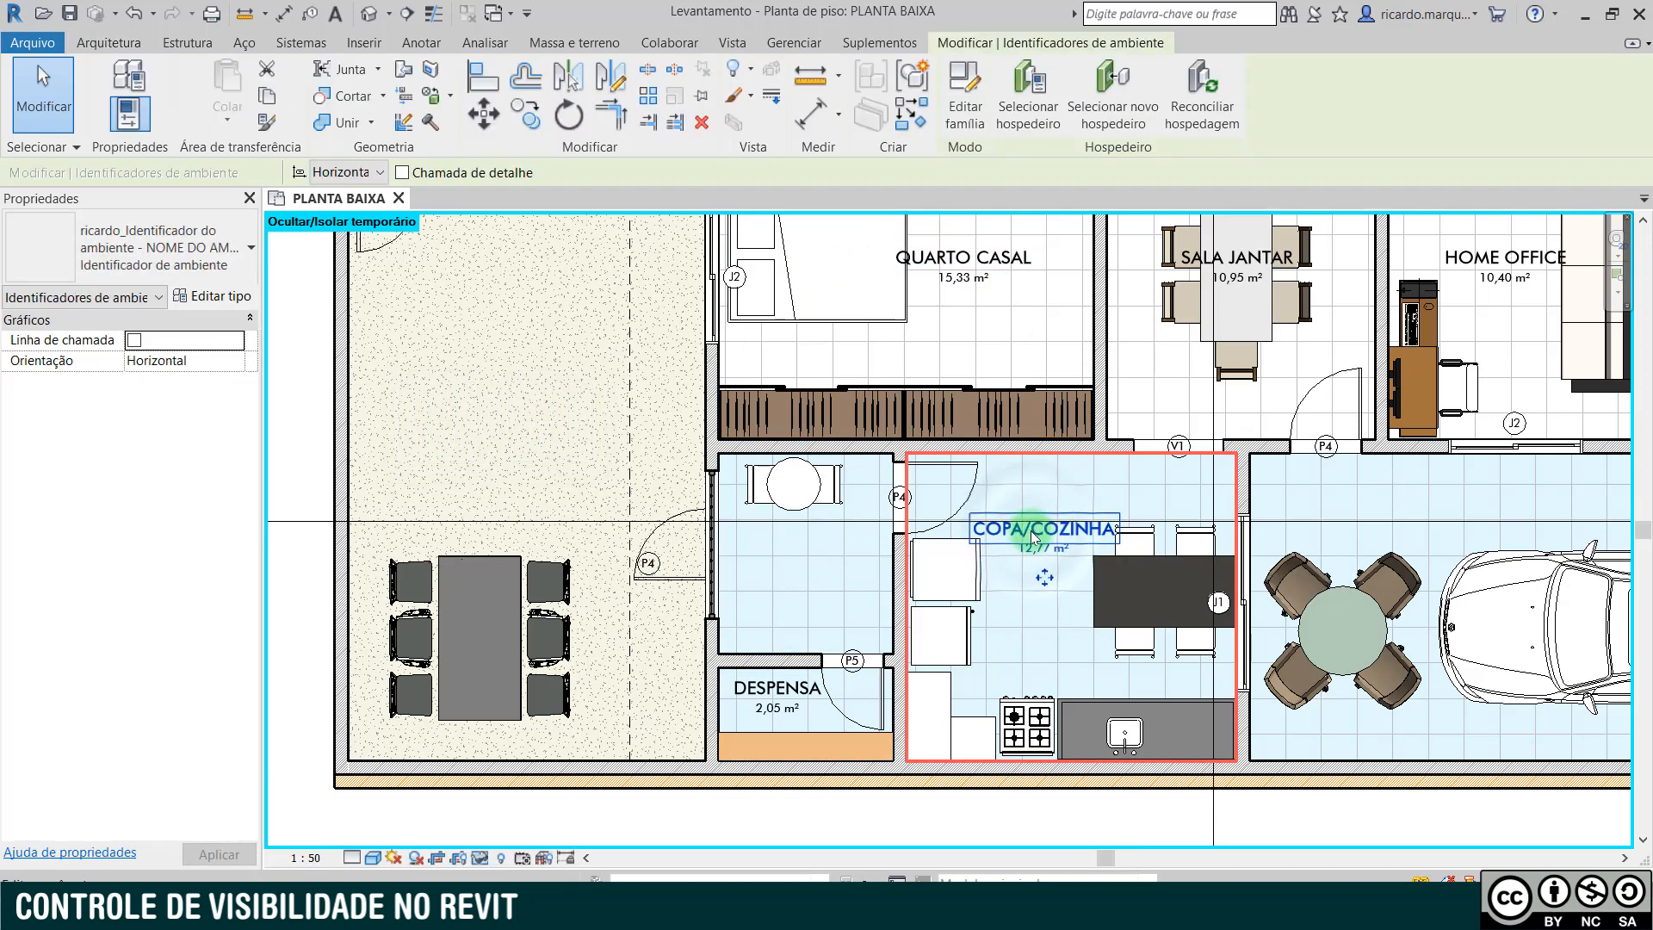
key(h)
key(c)
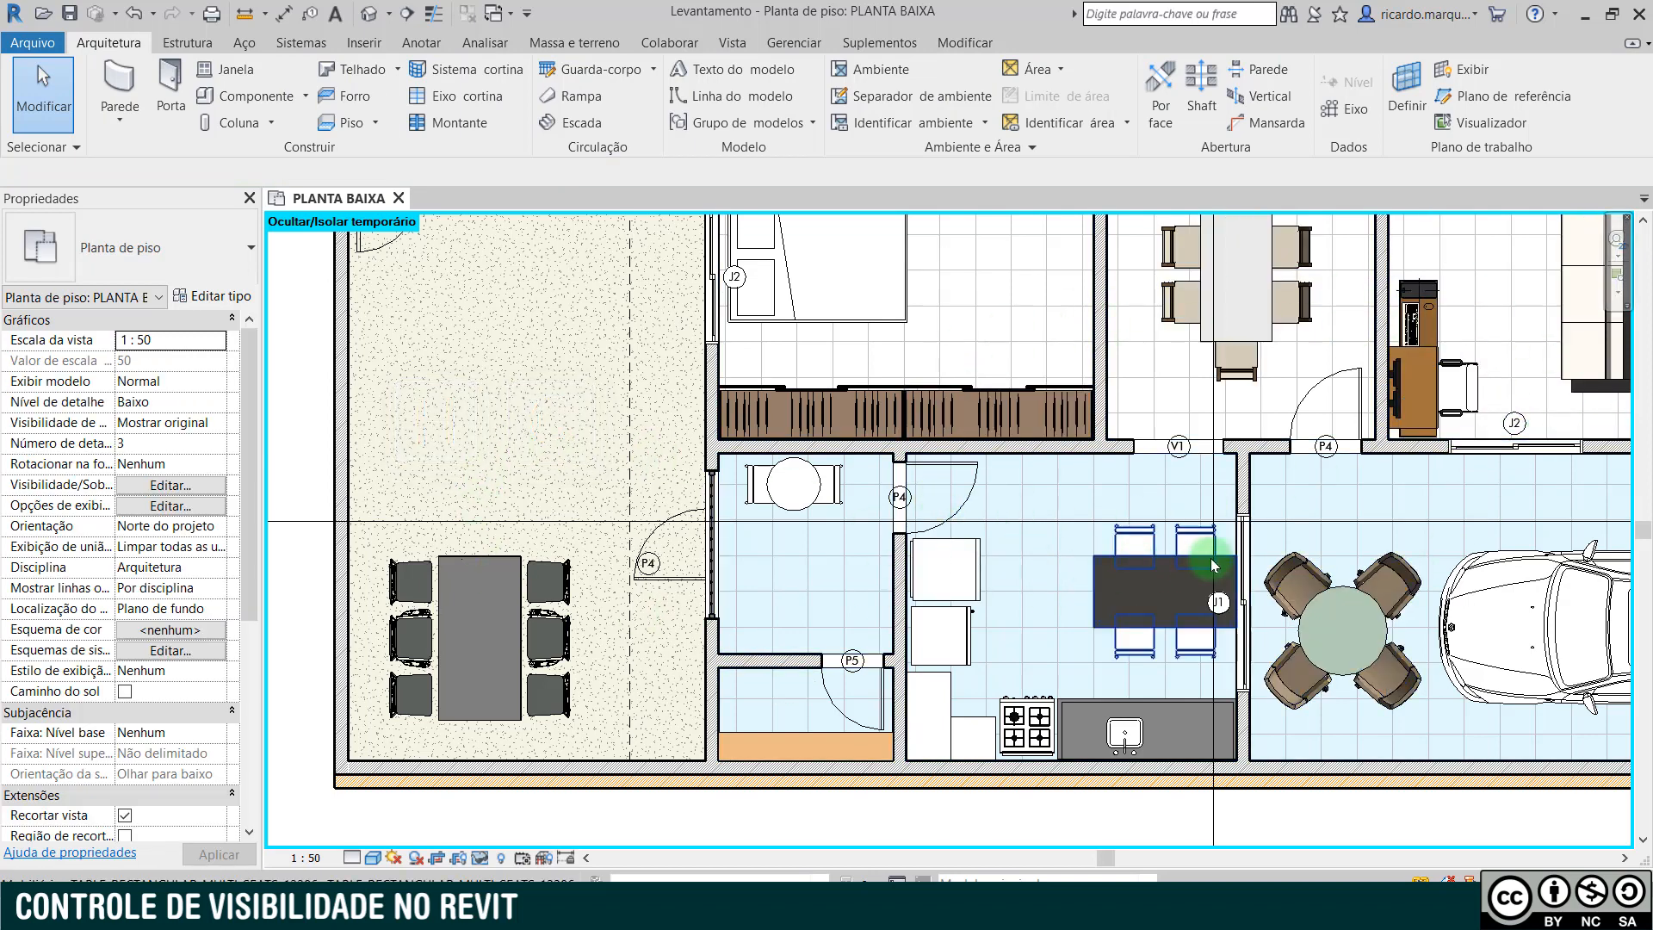
key(h)
key(r)
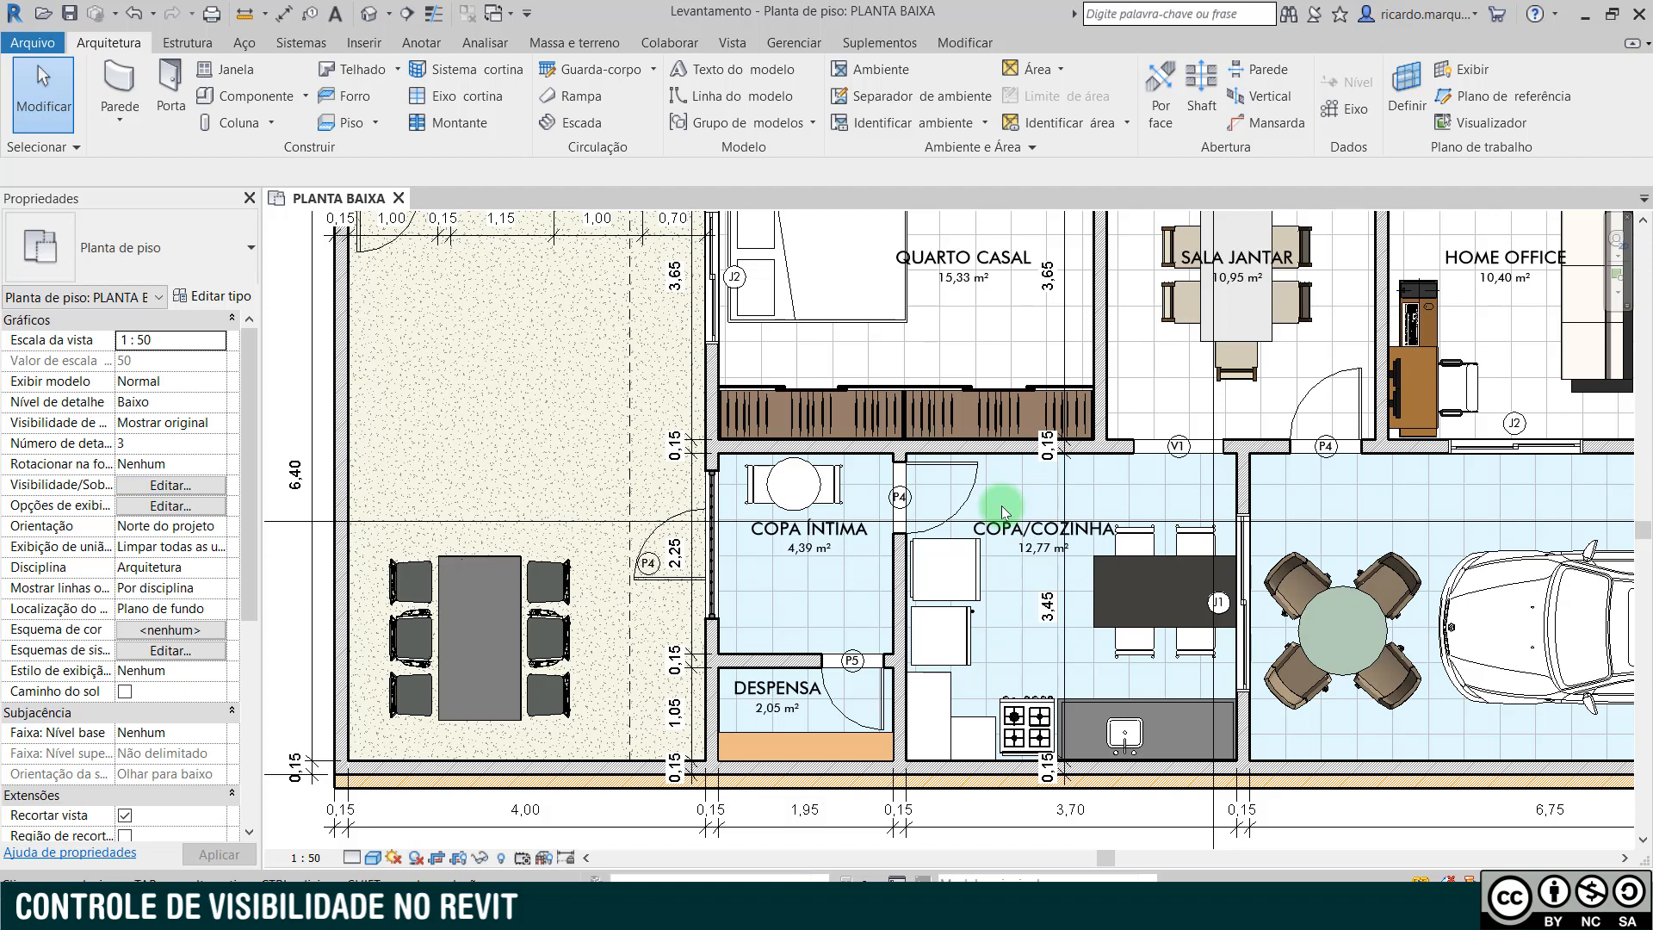
- Temporarily isolate the long horizontal wall between QUARTO CASAL and COPA/COZINHA, and restore the rest of the plan
click(989, 447)
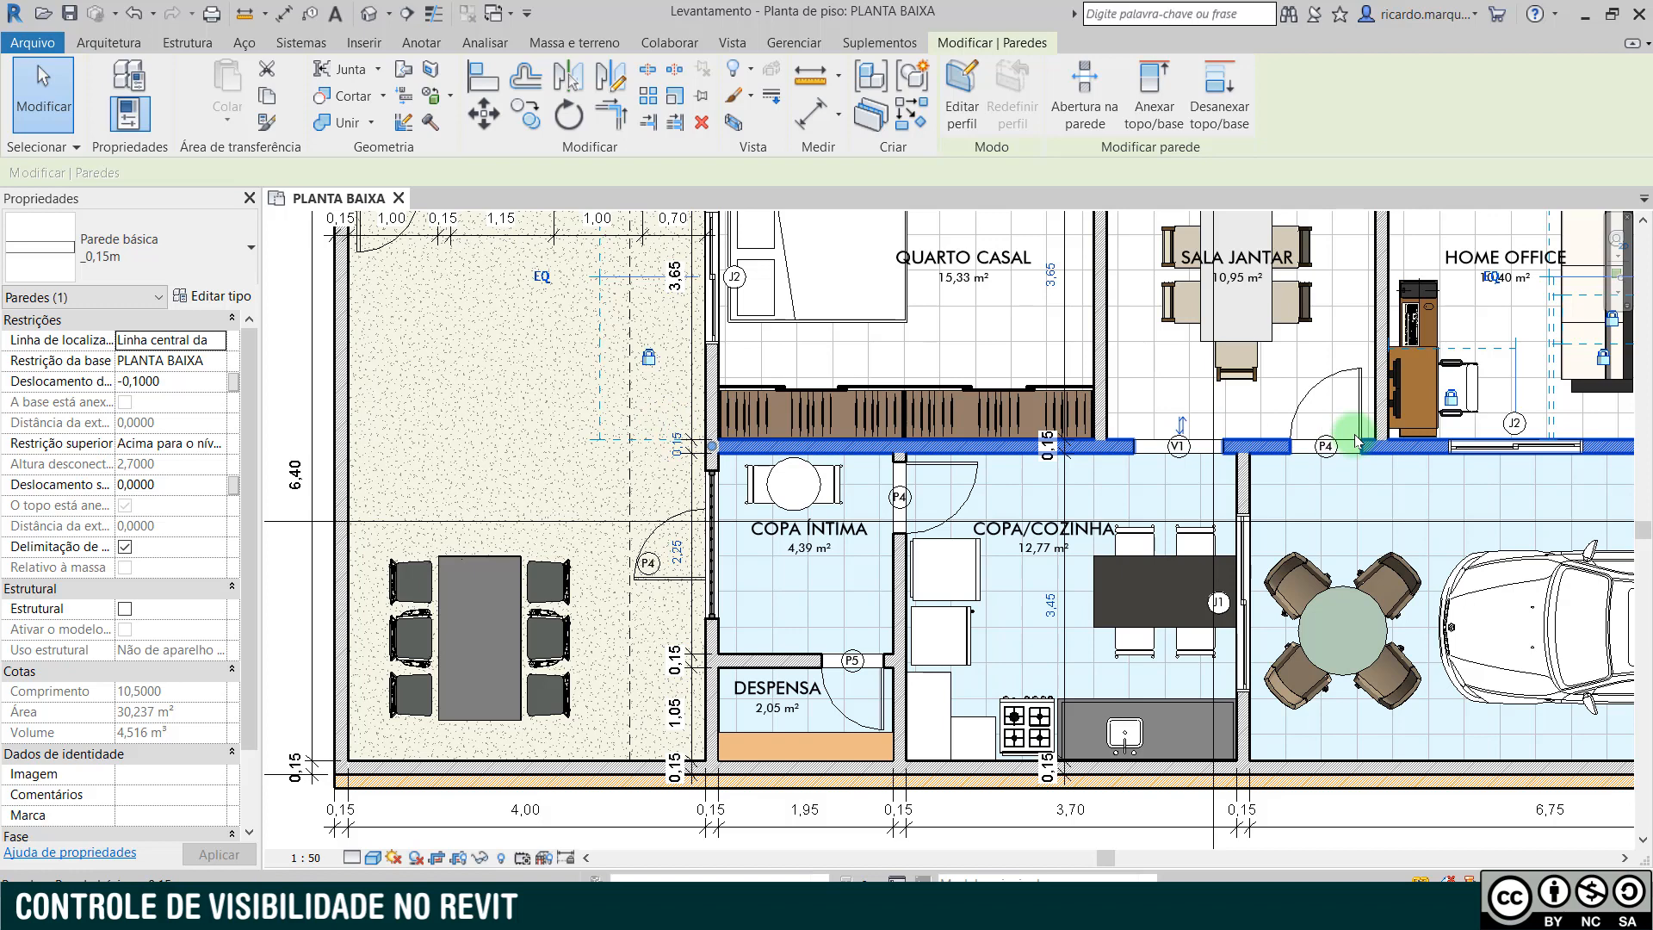
key(h)
key(i)
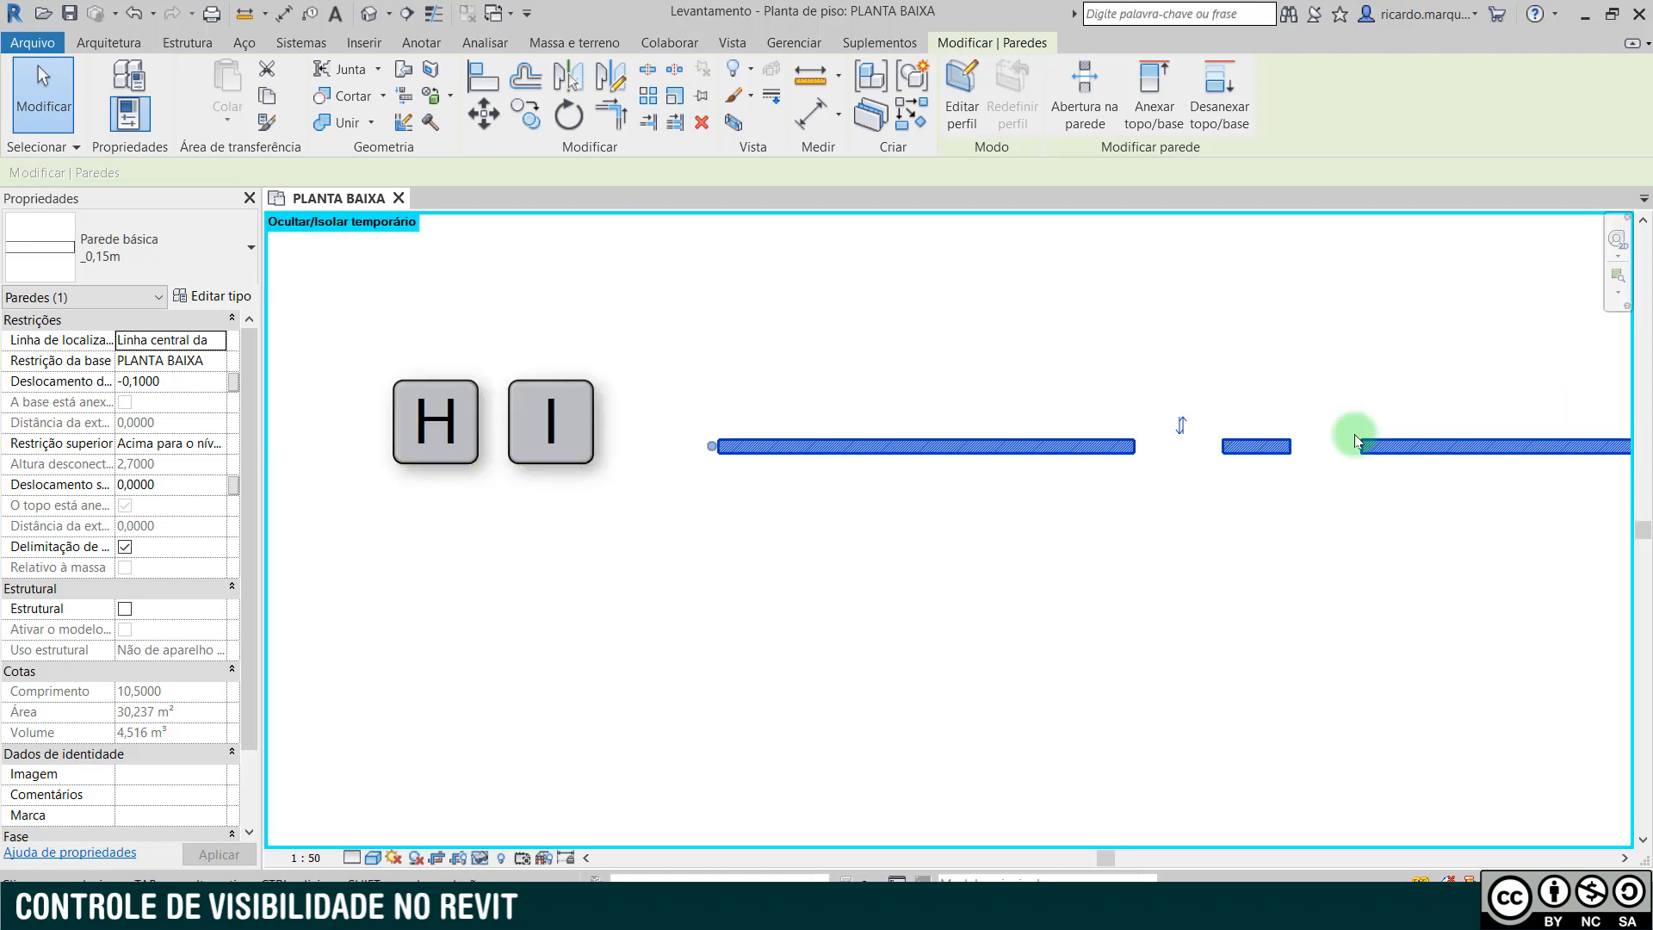
scroll(1062, 411, down, 3)
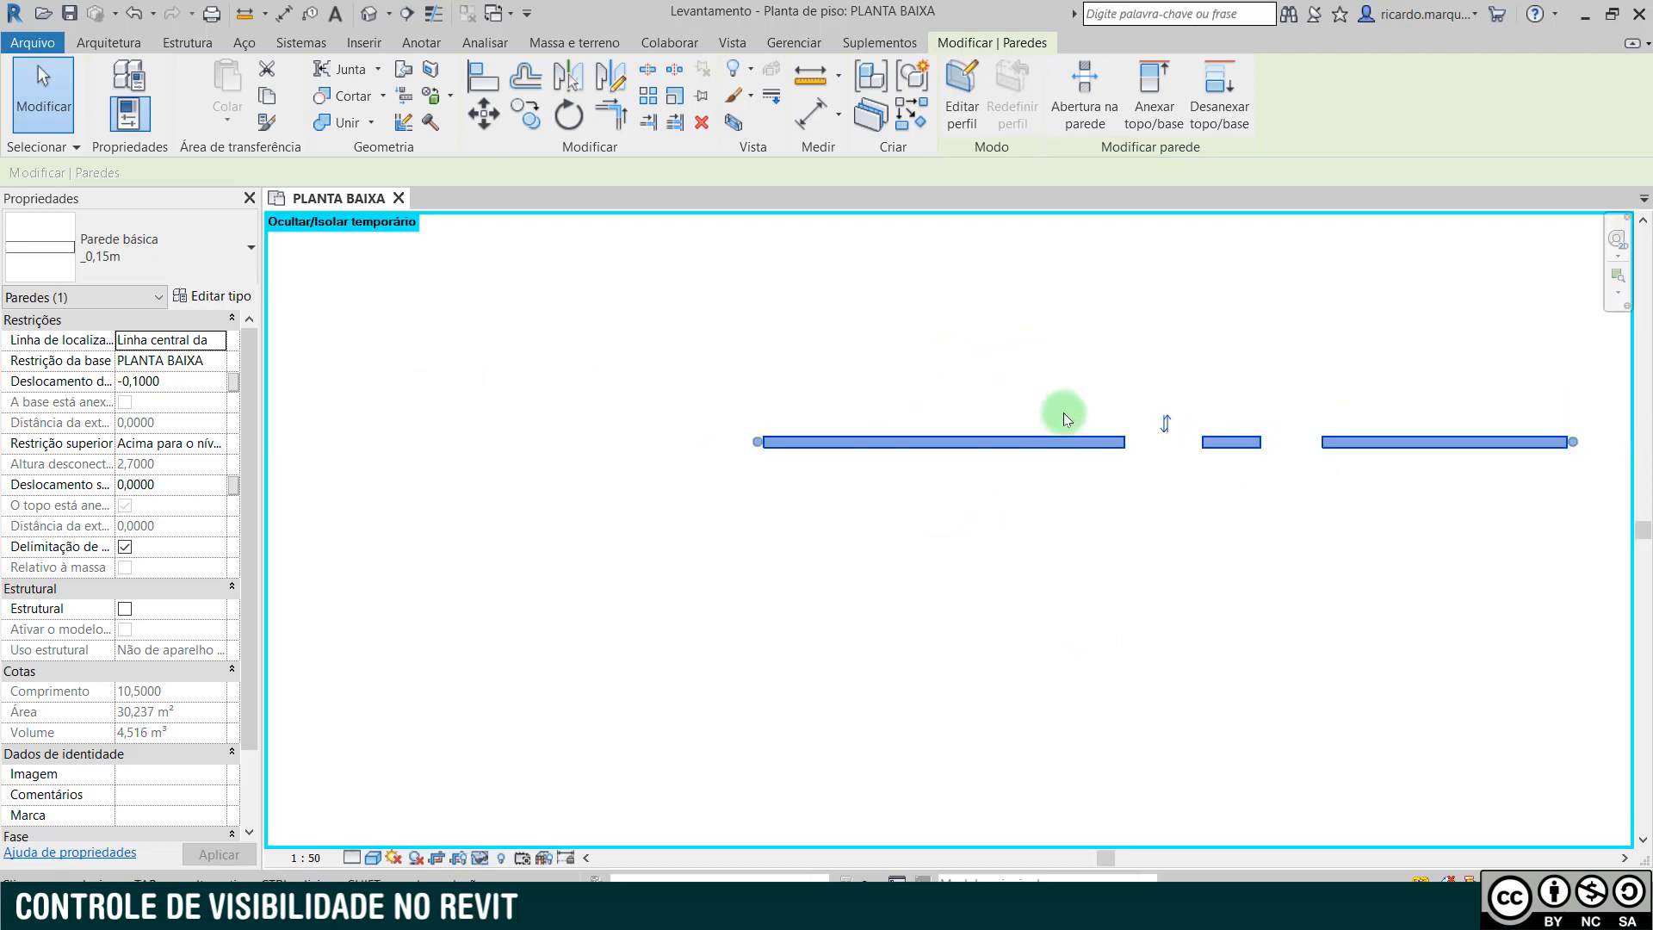
scroll(1062, 411, down, 2)
middle_drag(1085, 376, 886, 591)
scroll(856, 487, down, 3)
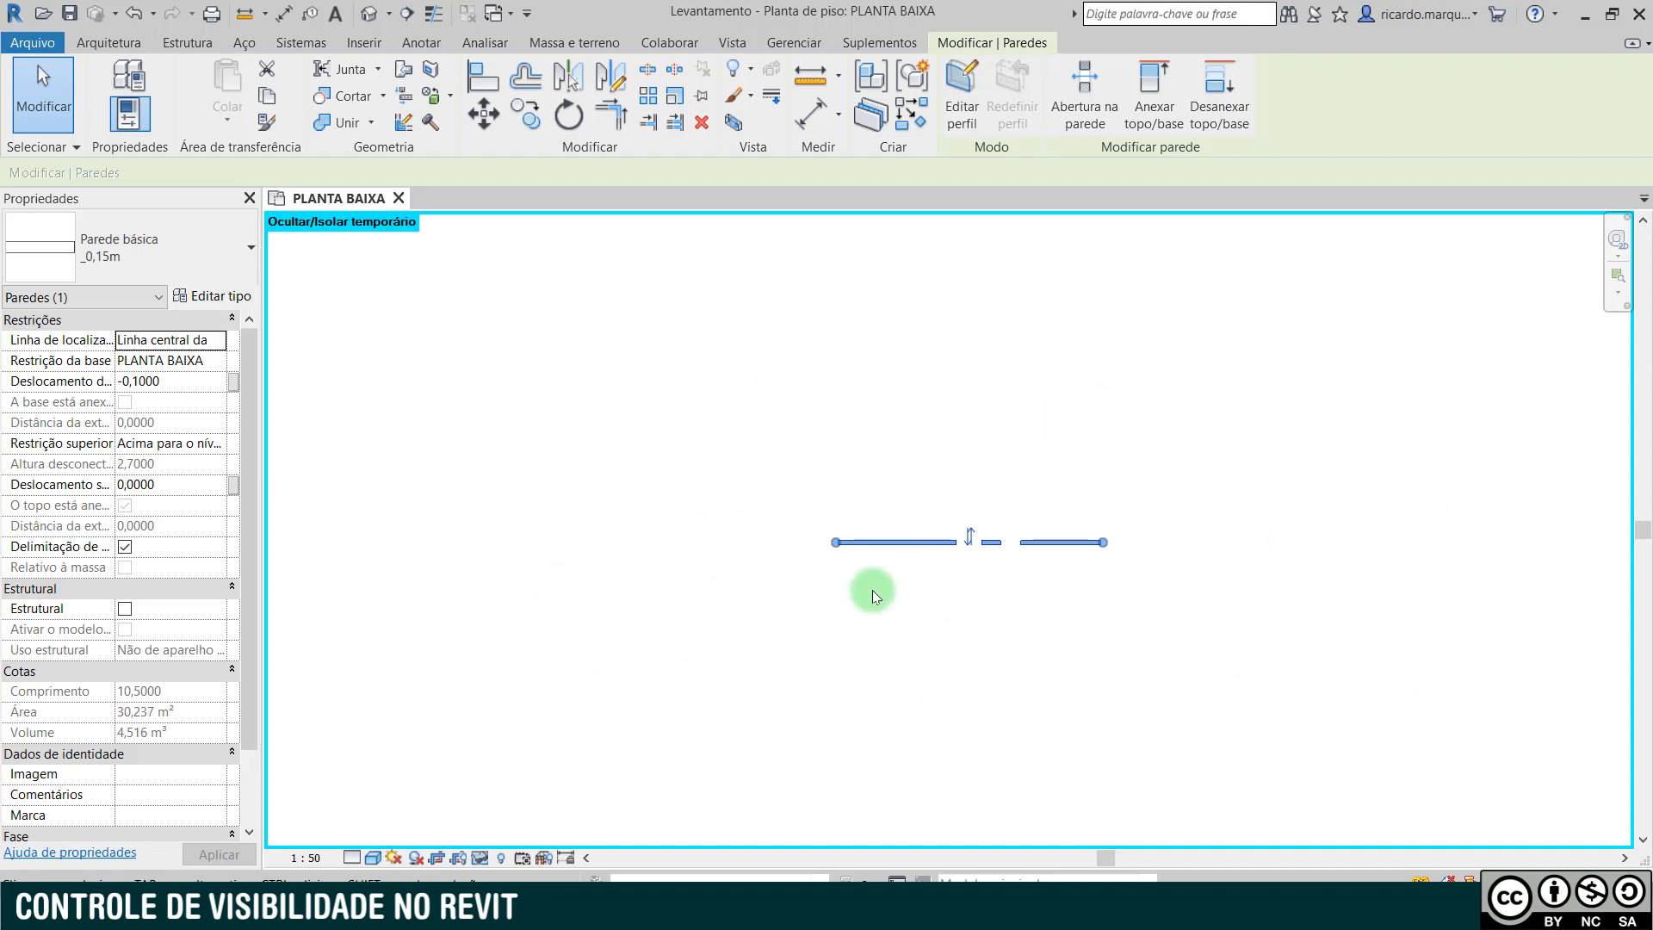
key(h)
key(r)
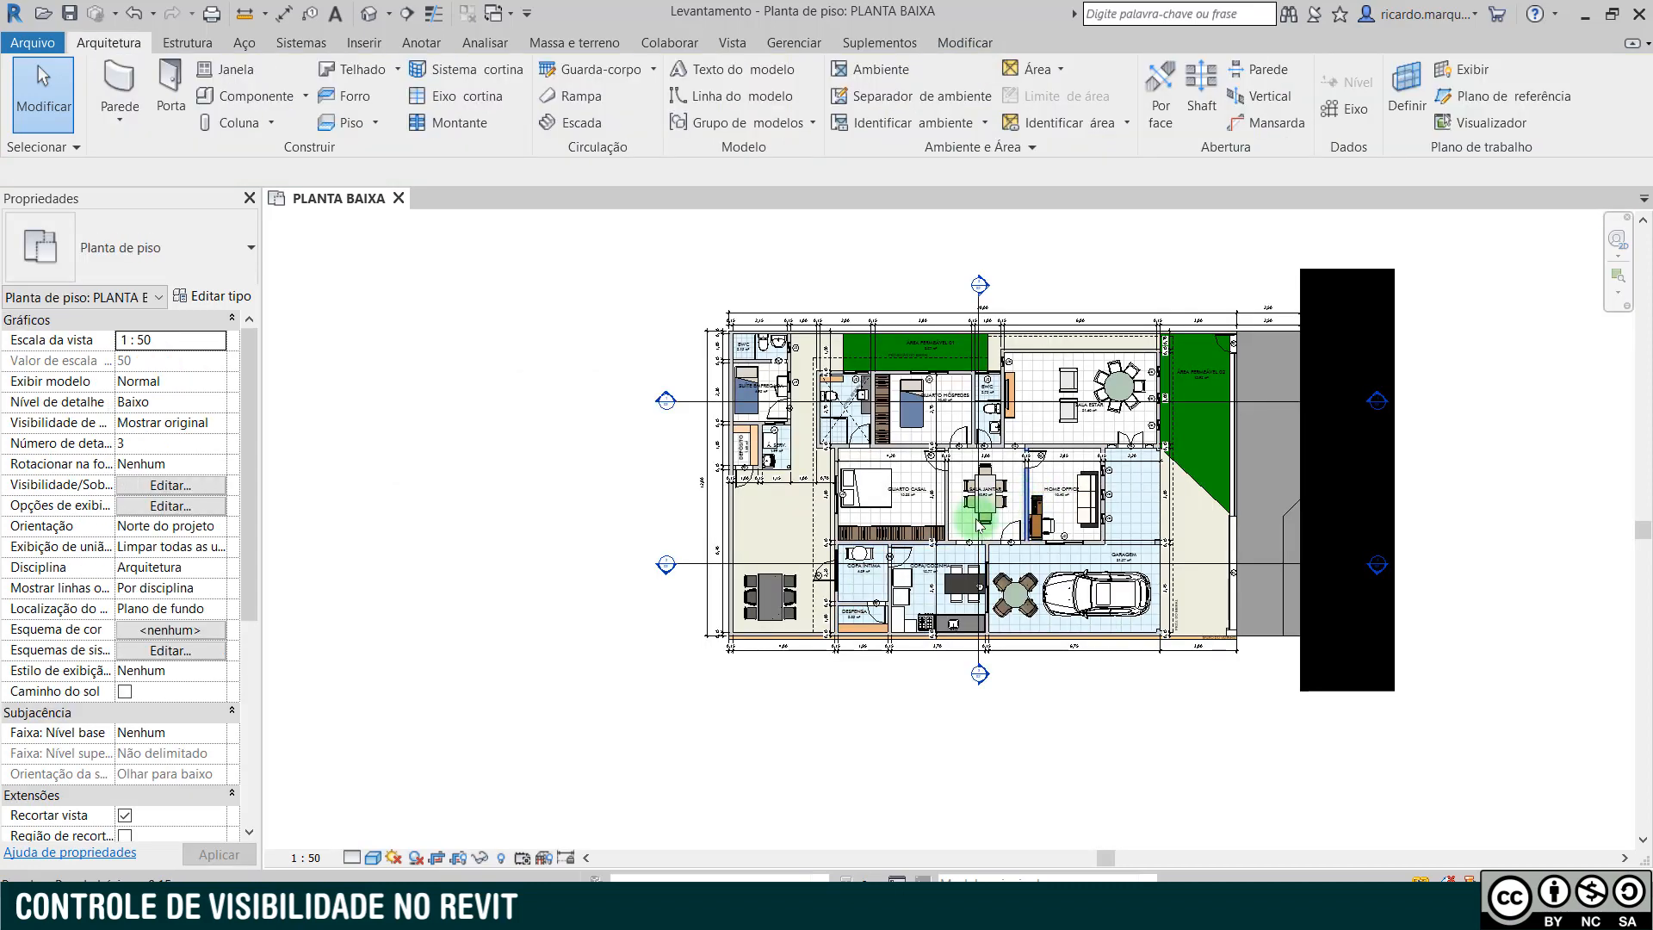
- Temporarily isolate the whole wall category, based on the horizontal wall above COPA/COZINHA, and clear the selection
scroll(918, 568, up, 10)
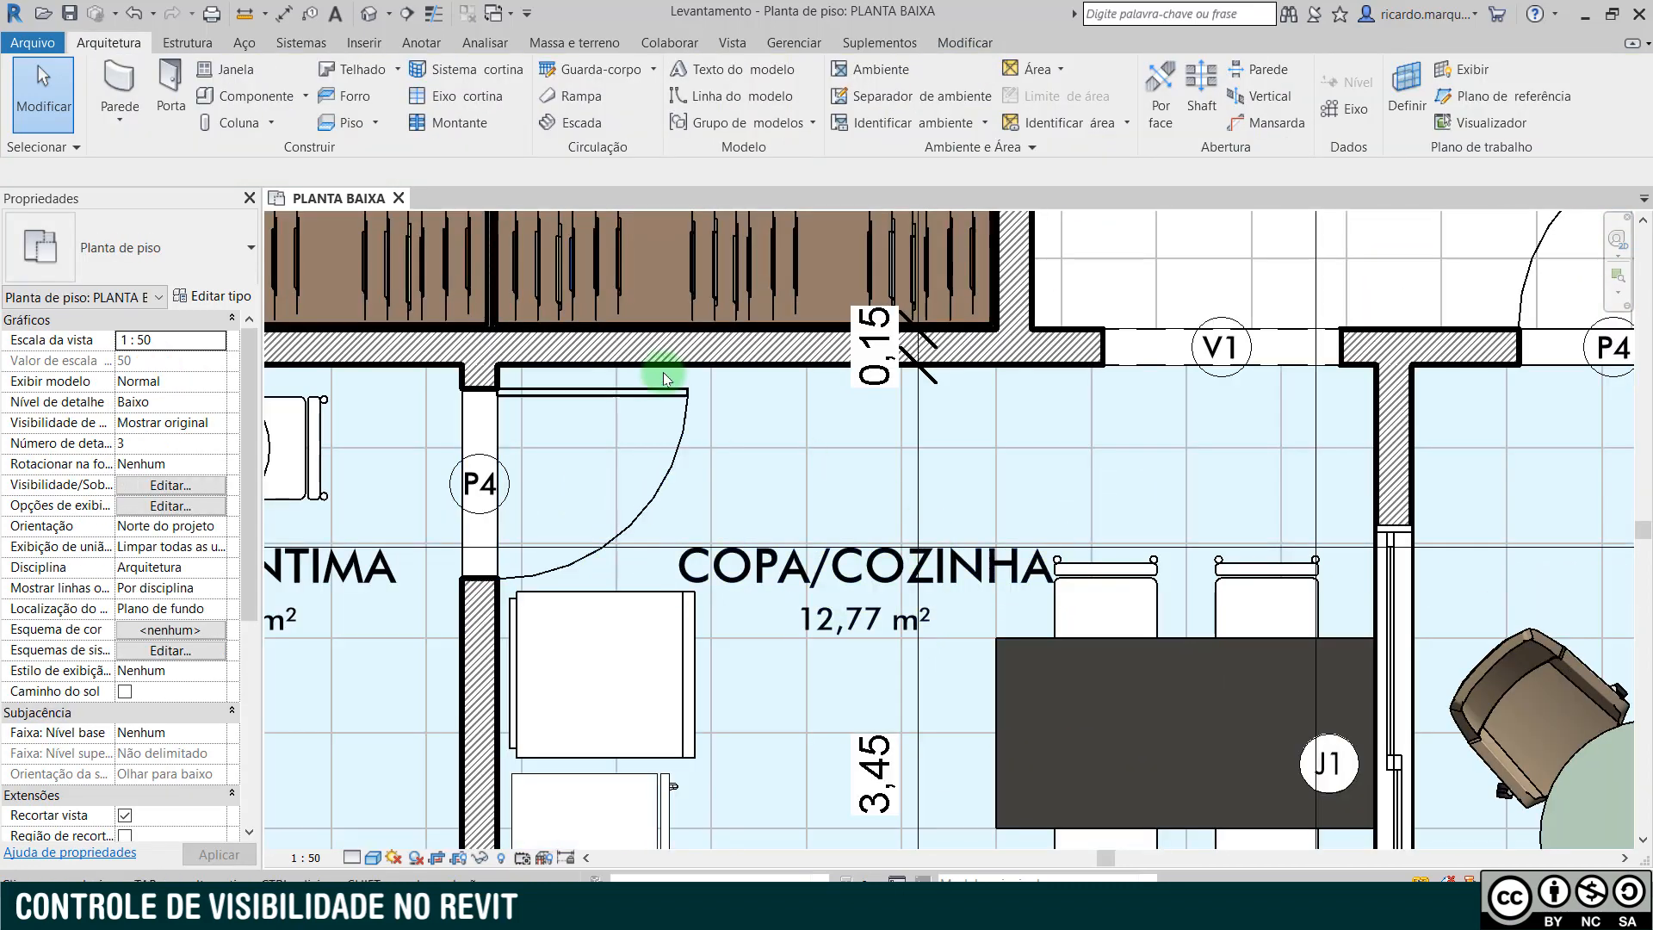
click(680, 355)
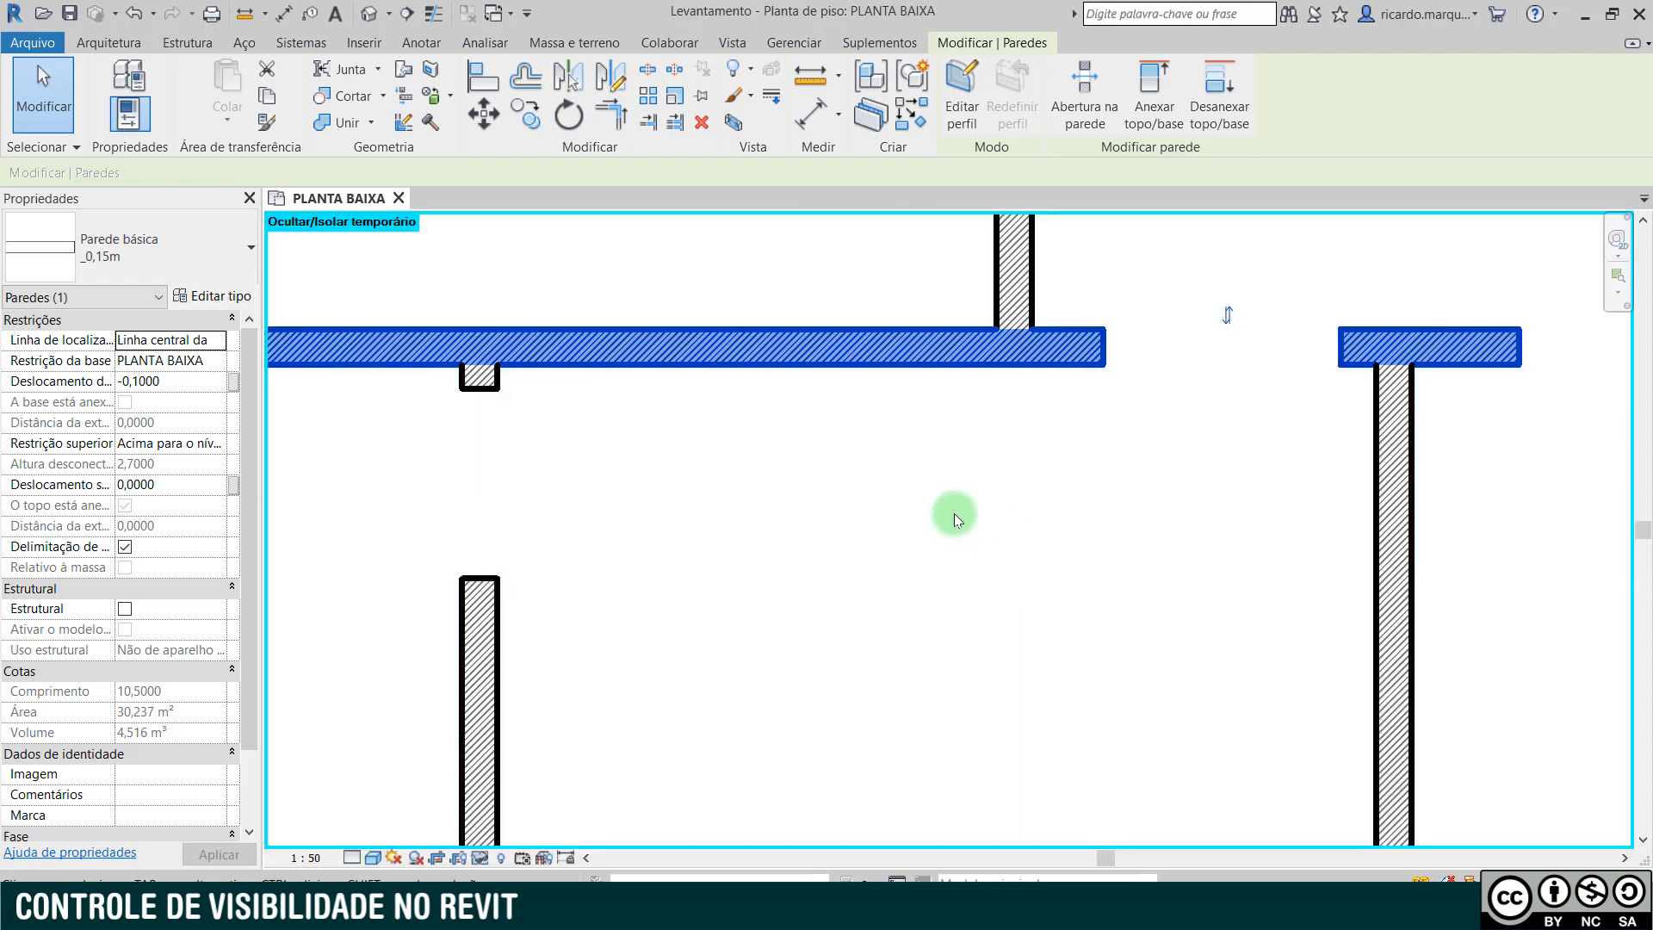
scroll(850, 465, down, 5)
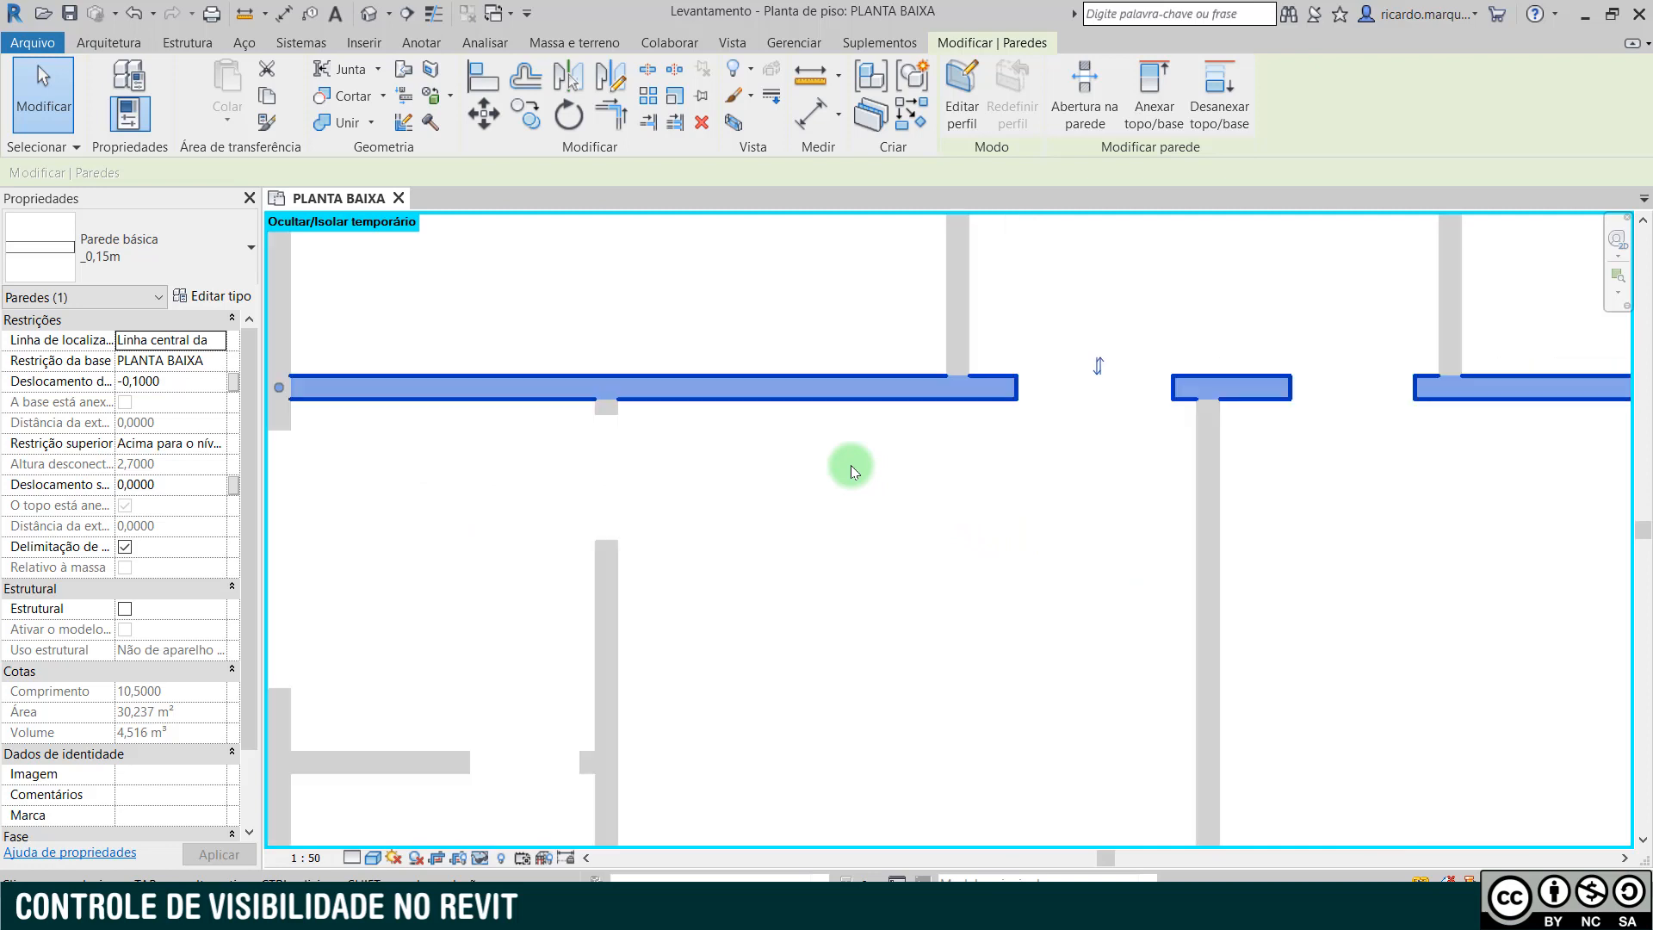
scroll(839, 486, up, 5)
scroll(872, 621, down, 1)
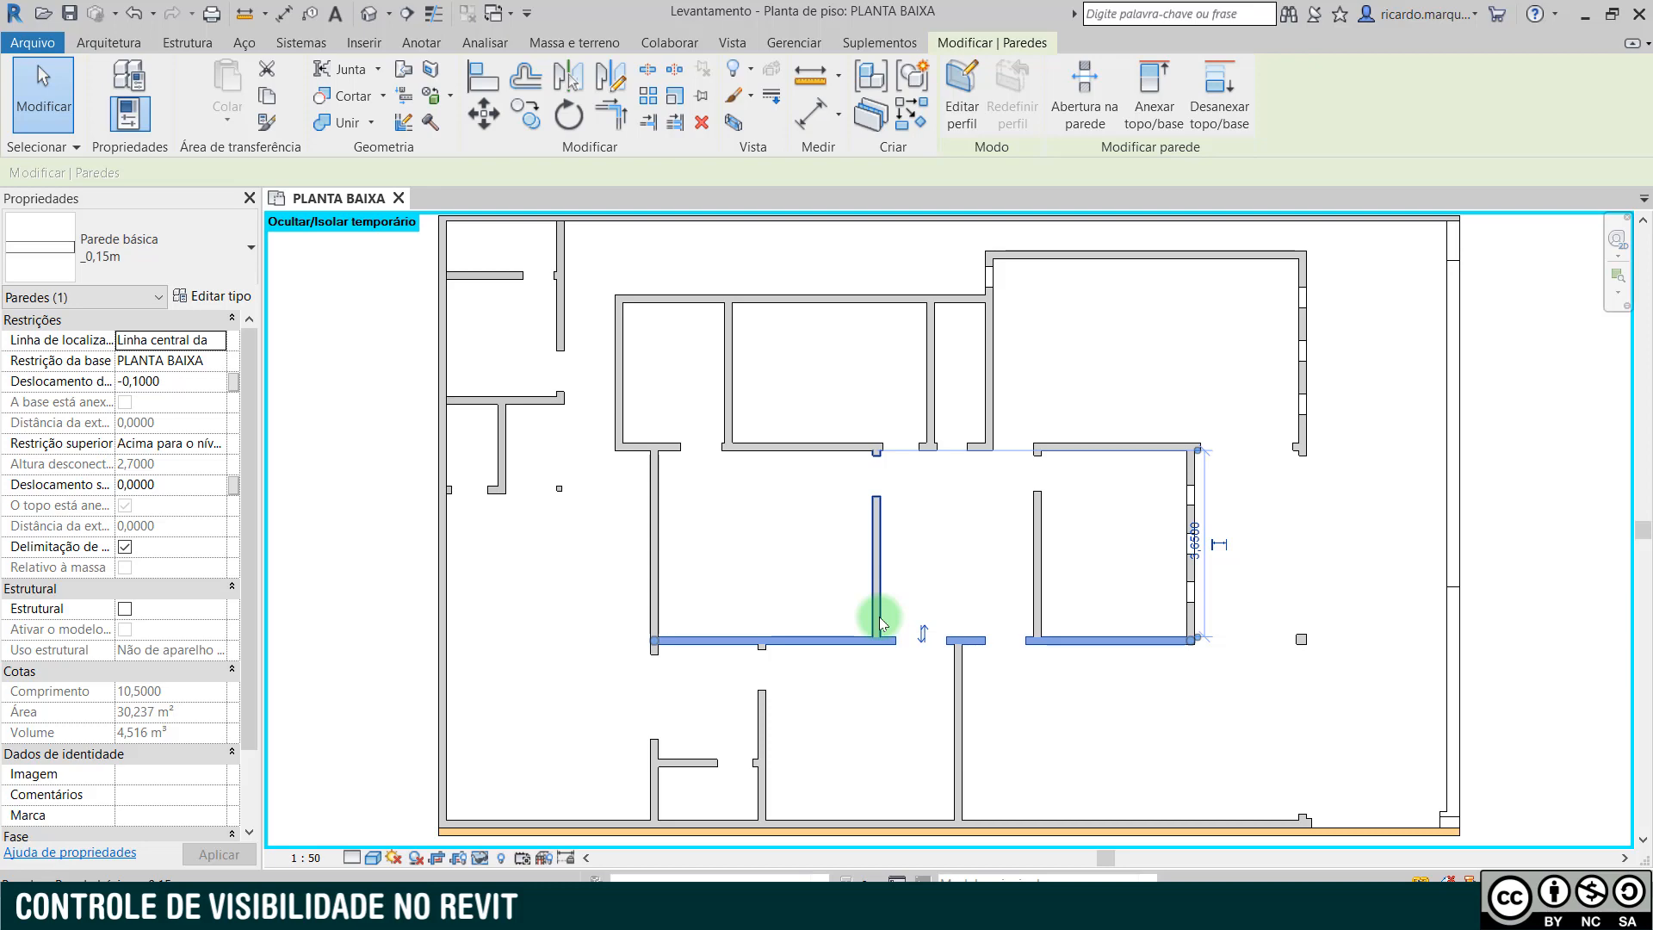
click(1025, 689)
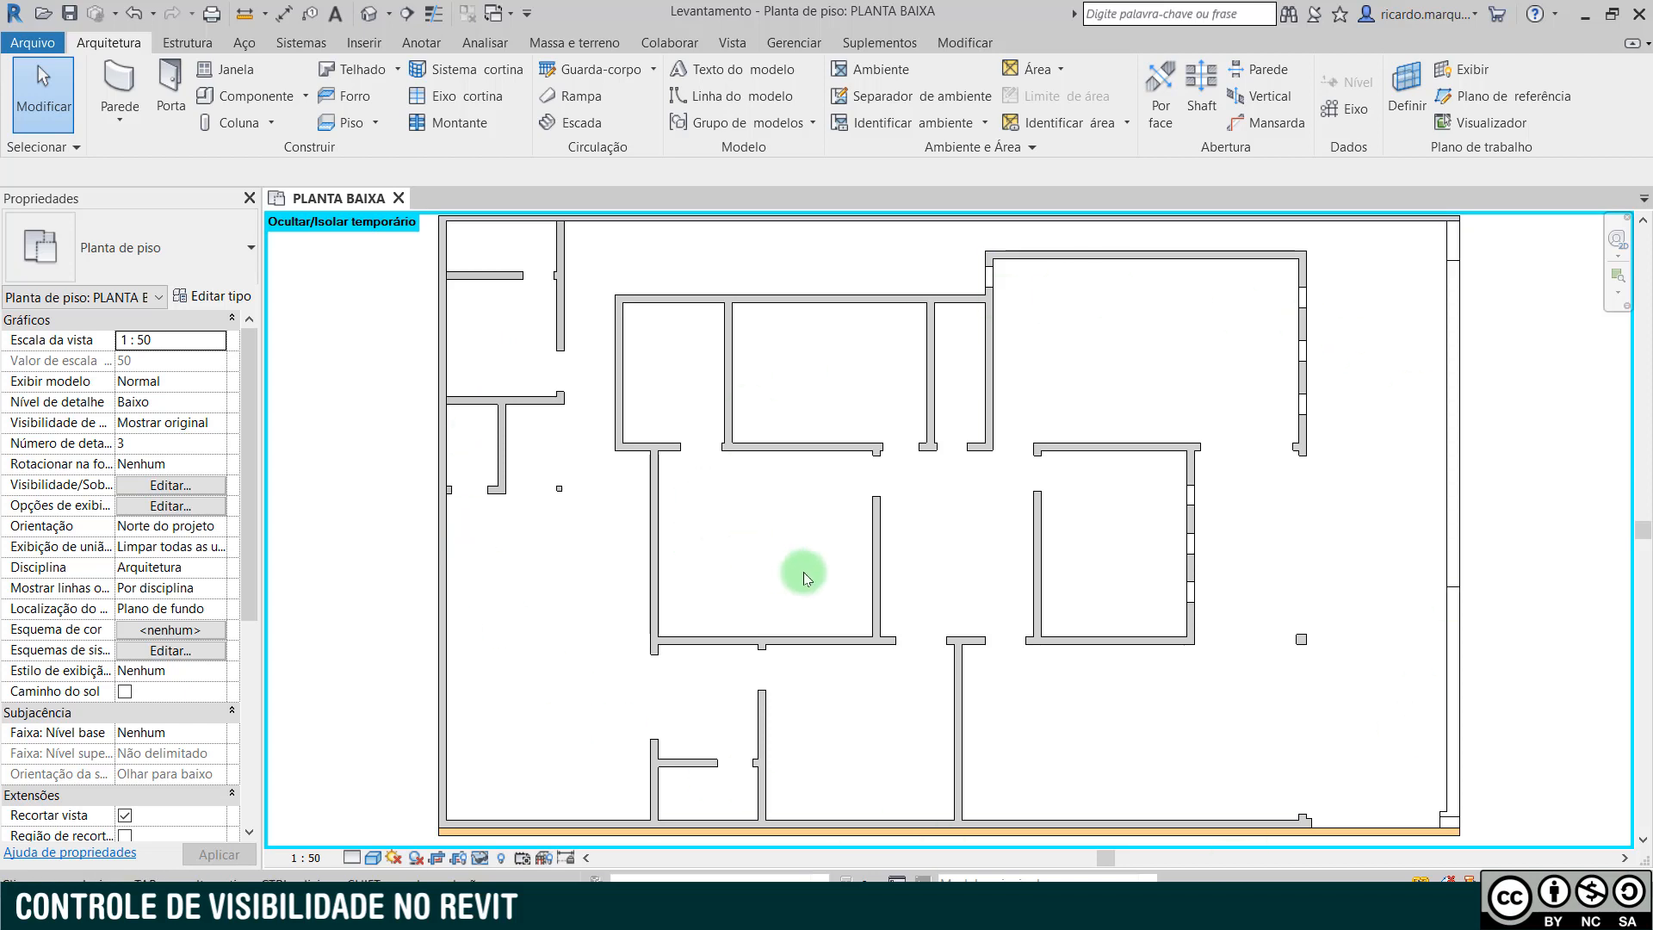
- Display the isolated walls with thin lines, and switch back to their full line weights
scroll(896, 635, up, 5)
scroll(896, 635, up, 1)
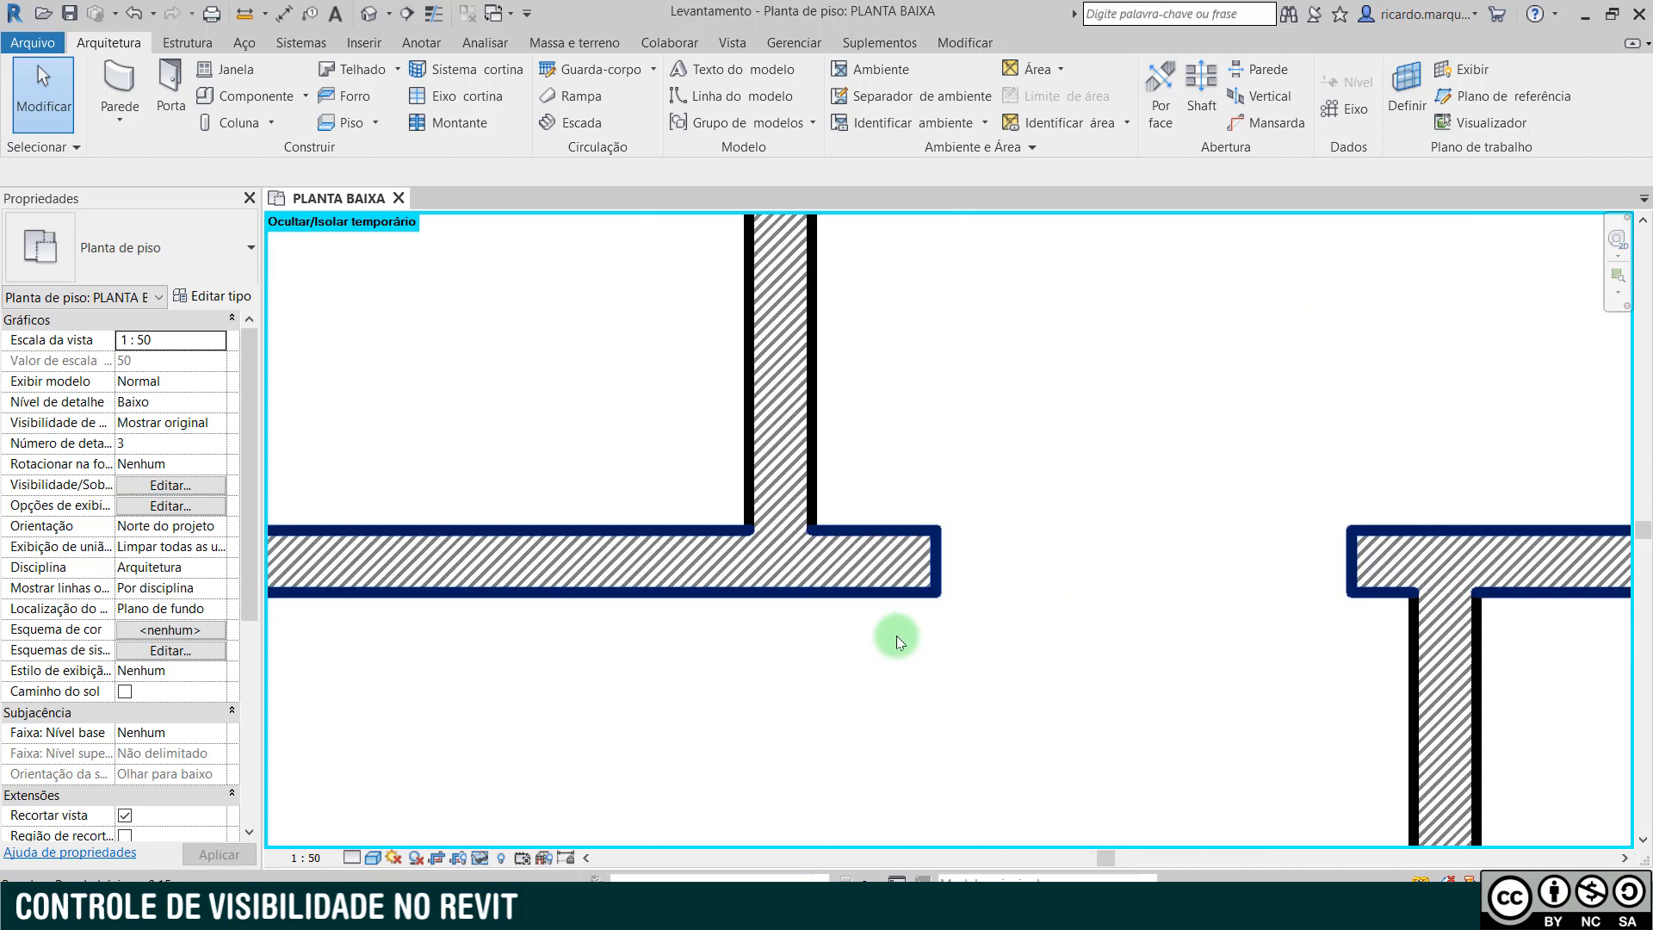
key(t)
key(l)
middle_drag(896, 635, 1141, 591)
key(t)
key(l)
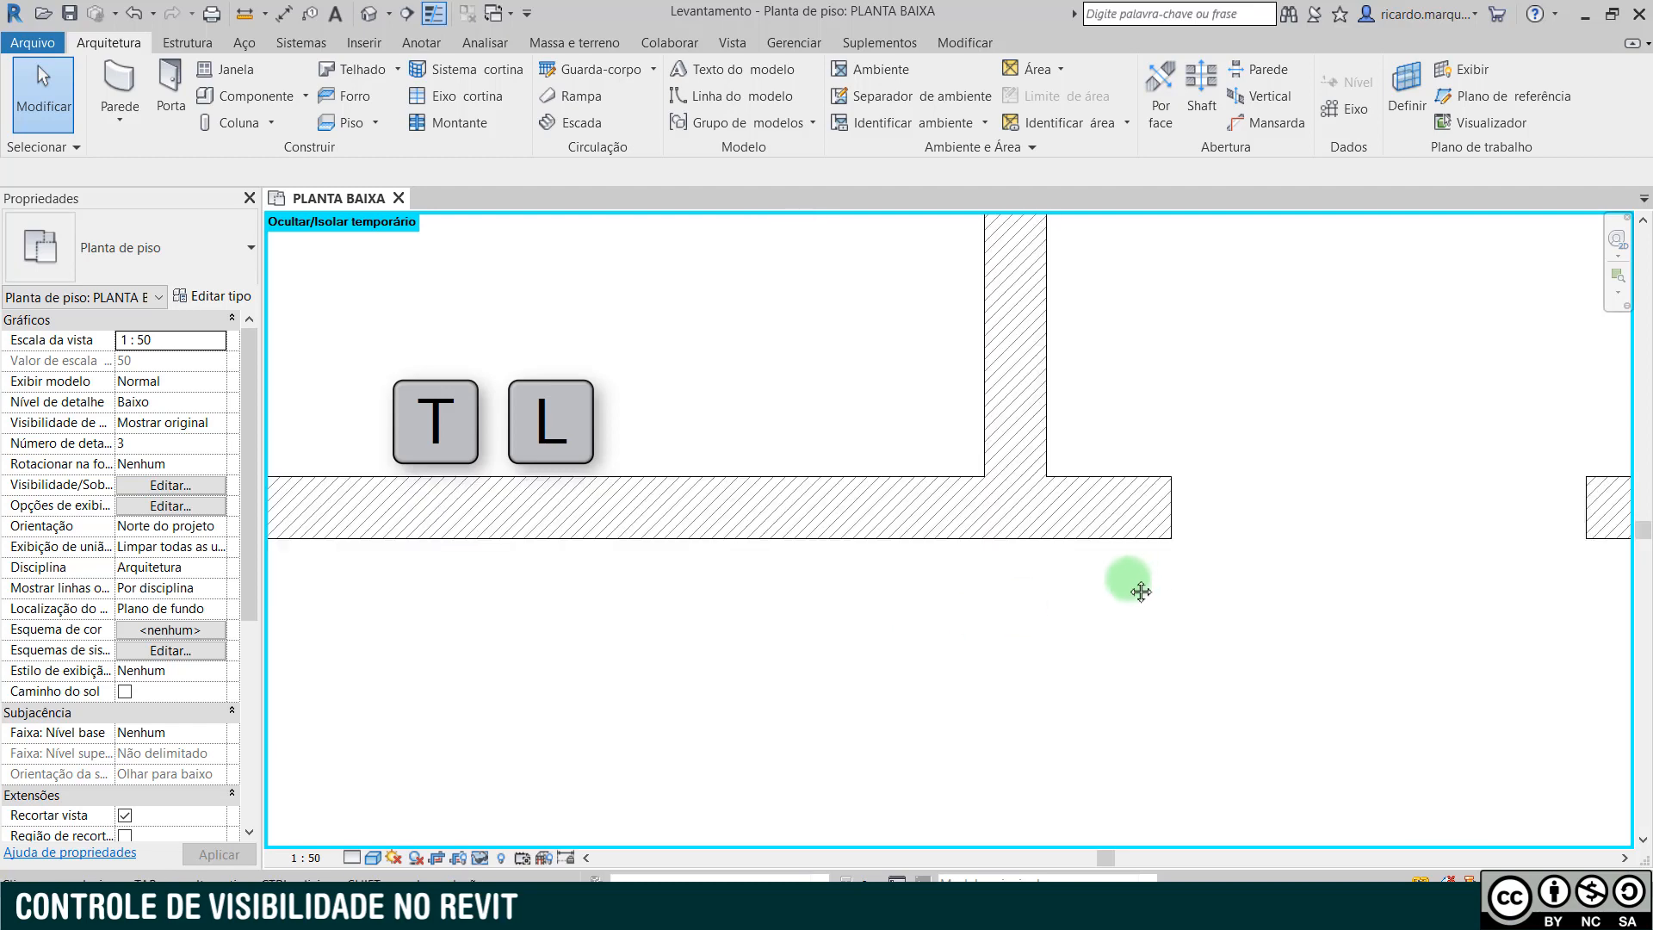
key(t)
key(l)
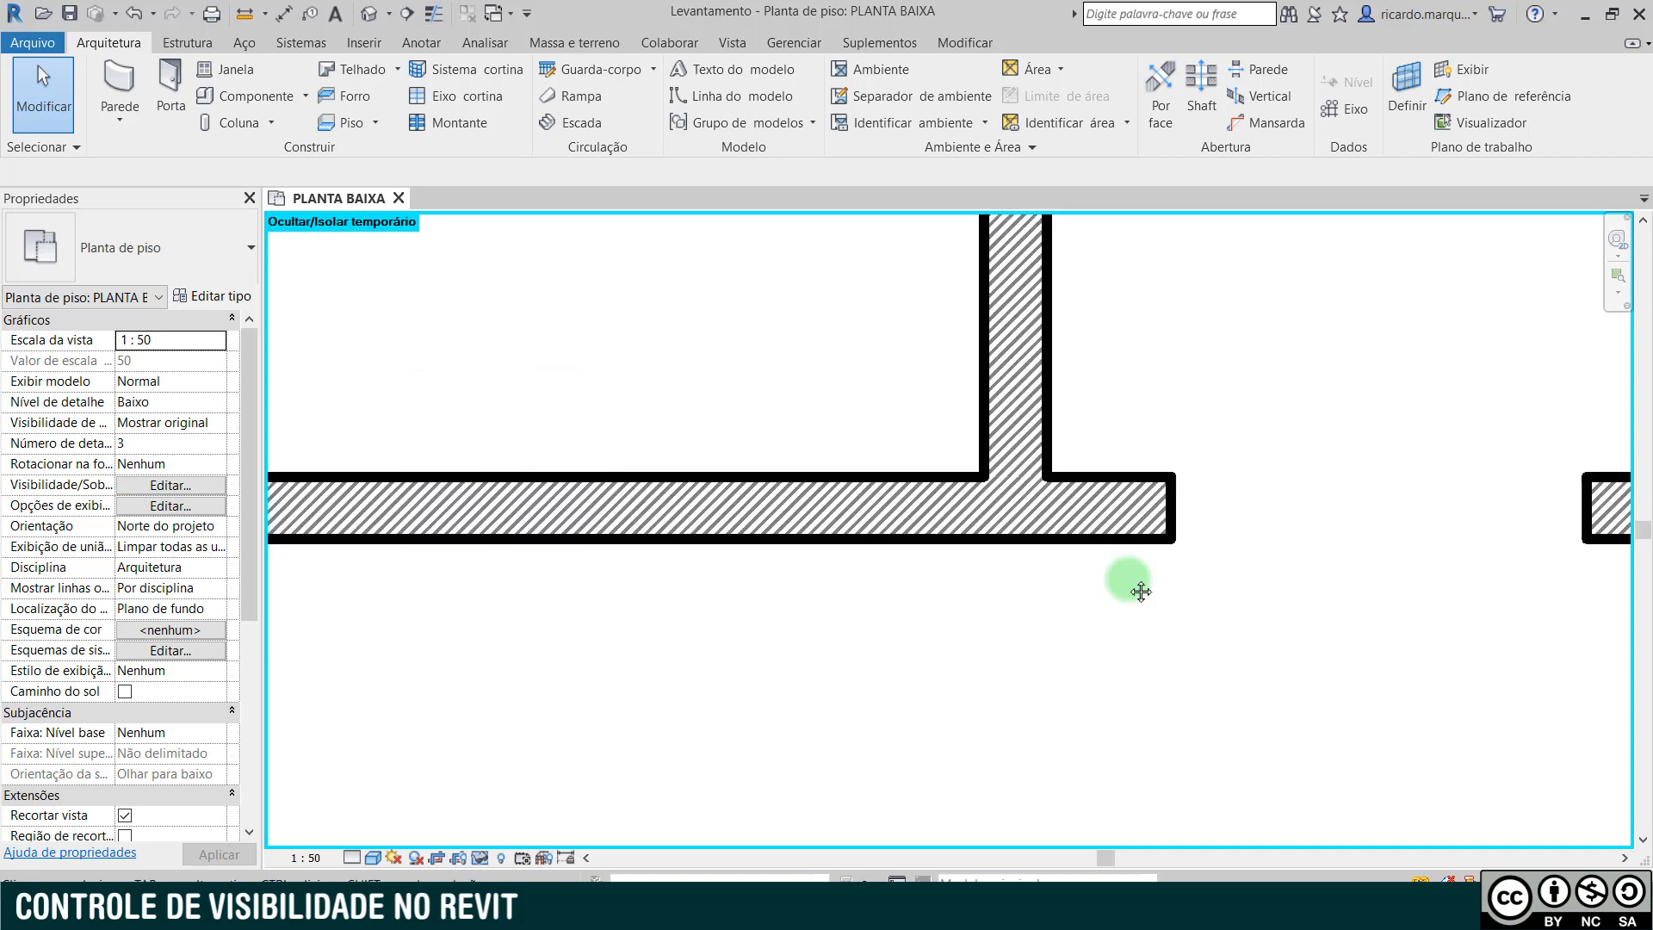
- Reset the temporary wall isolation to restore all elements of the floor plan
key(h)
key(r)
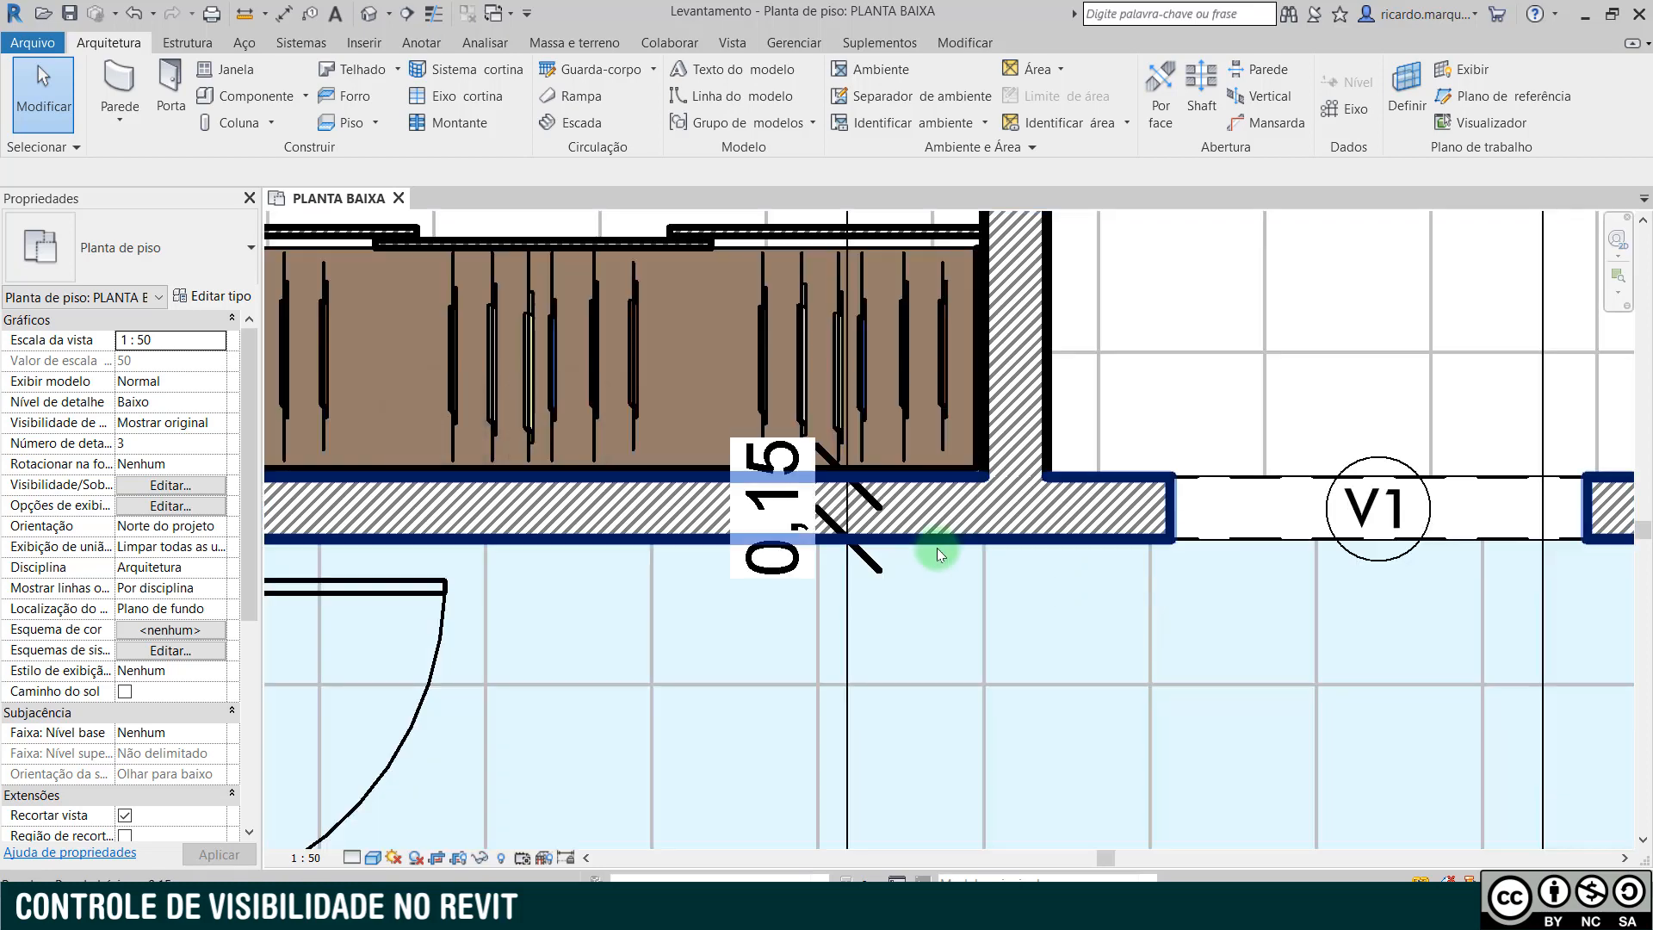
scroll(937, 548, down, 4)
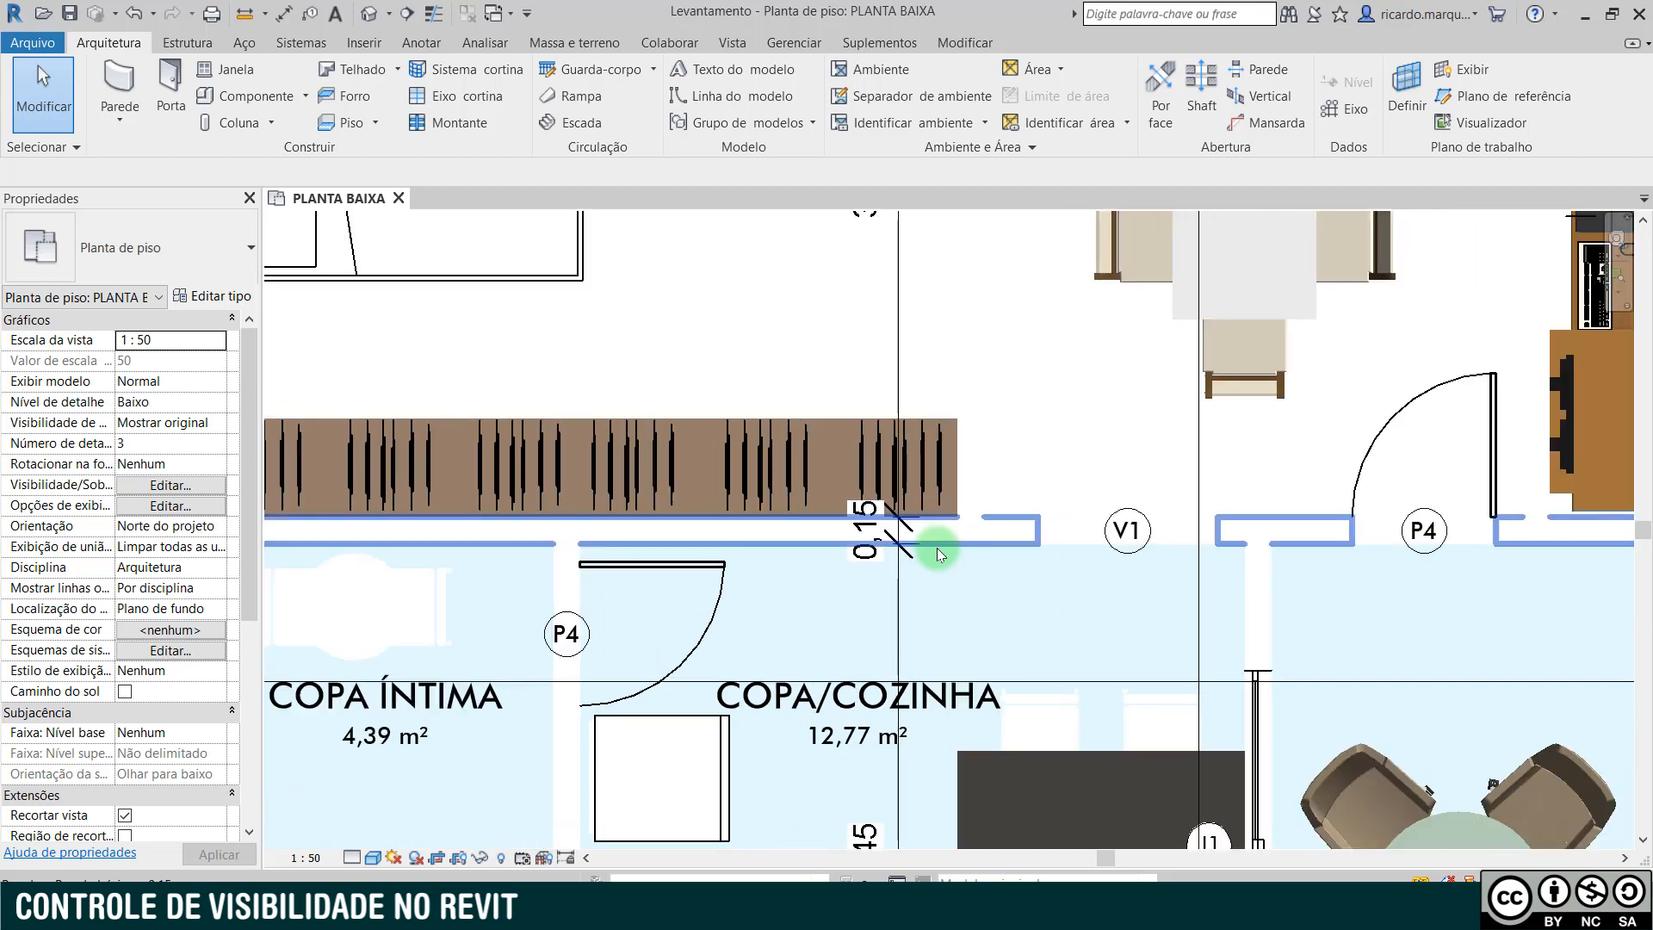
- Turn off the Paredes model category in the floor plan's visibility/graphics overrides and apply the change
scroll(936, 547, down, 1)
middle_drag(954, 585, 1044, 435)
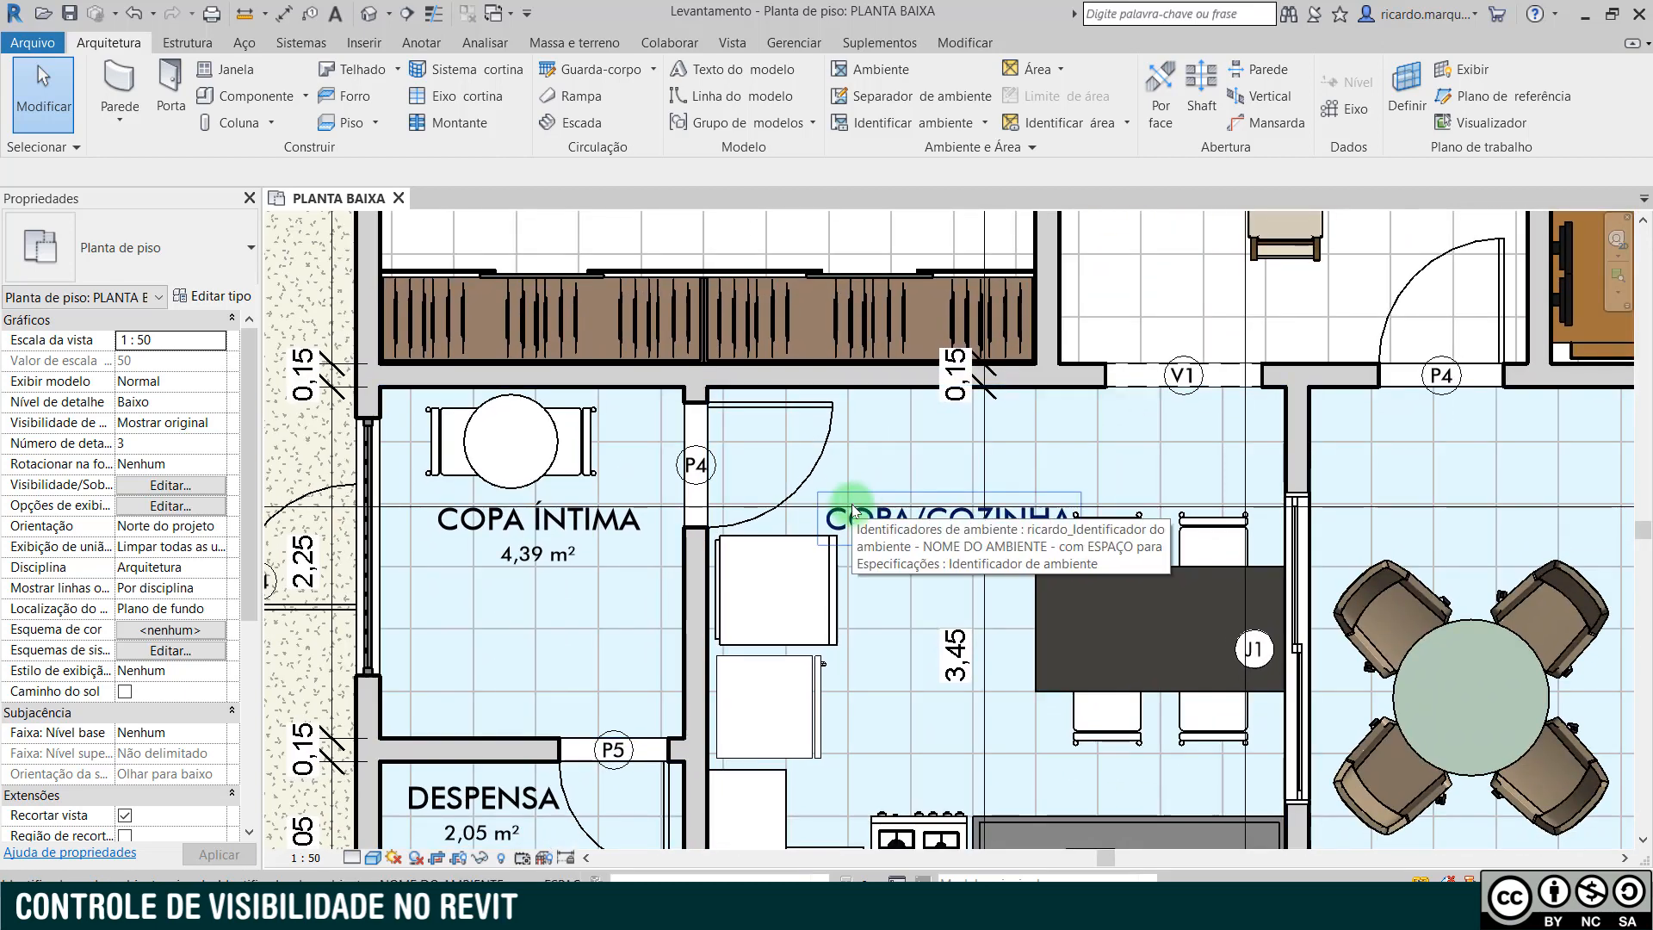
scroll(852, 510, down, 2)
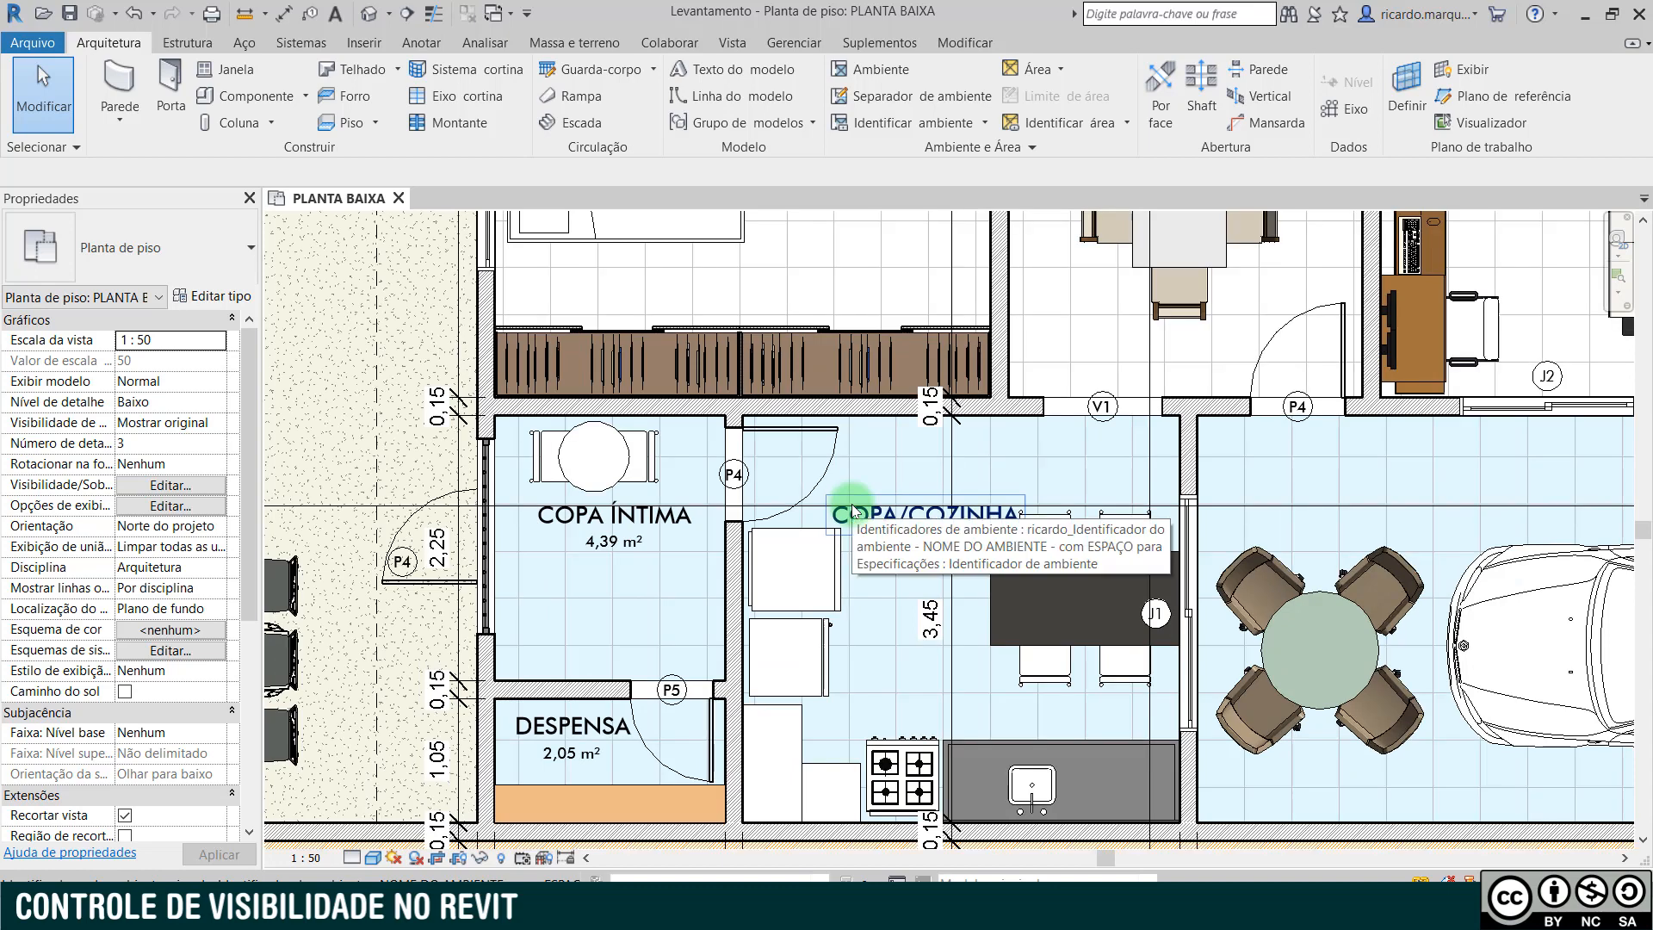
mouse_move(933, 525)
middle_down()
mouse_move(969, 489)
mouse_move(1236, 406)
mouse_move(1162, 409)
mouse_move(1237, 461)
mouse_move(1251, 427)
middle_up()
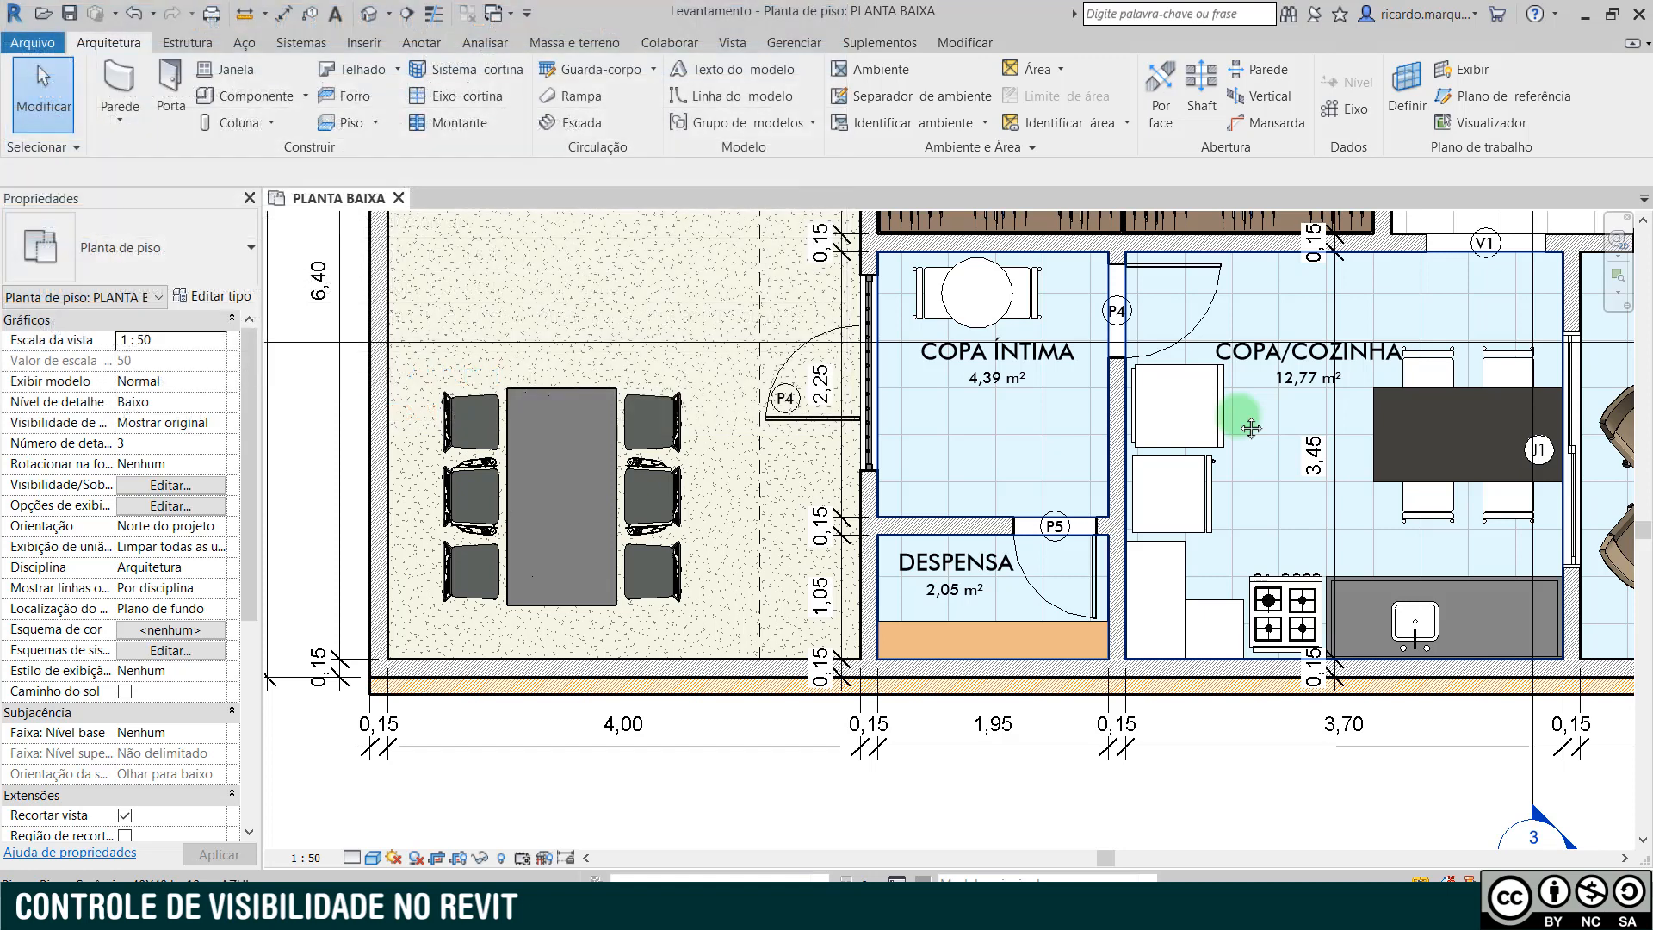
key(v)
key(g)
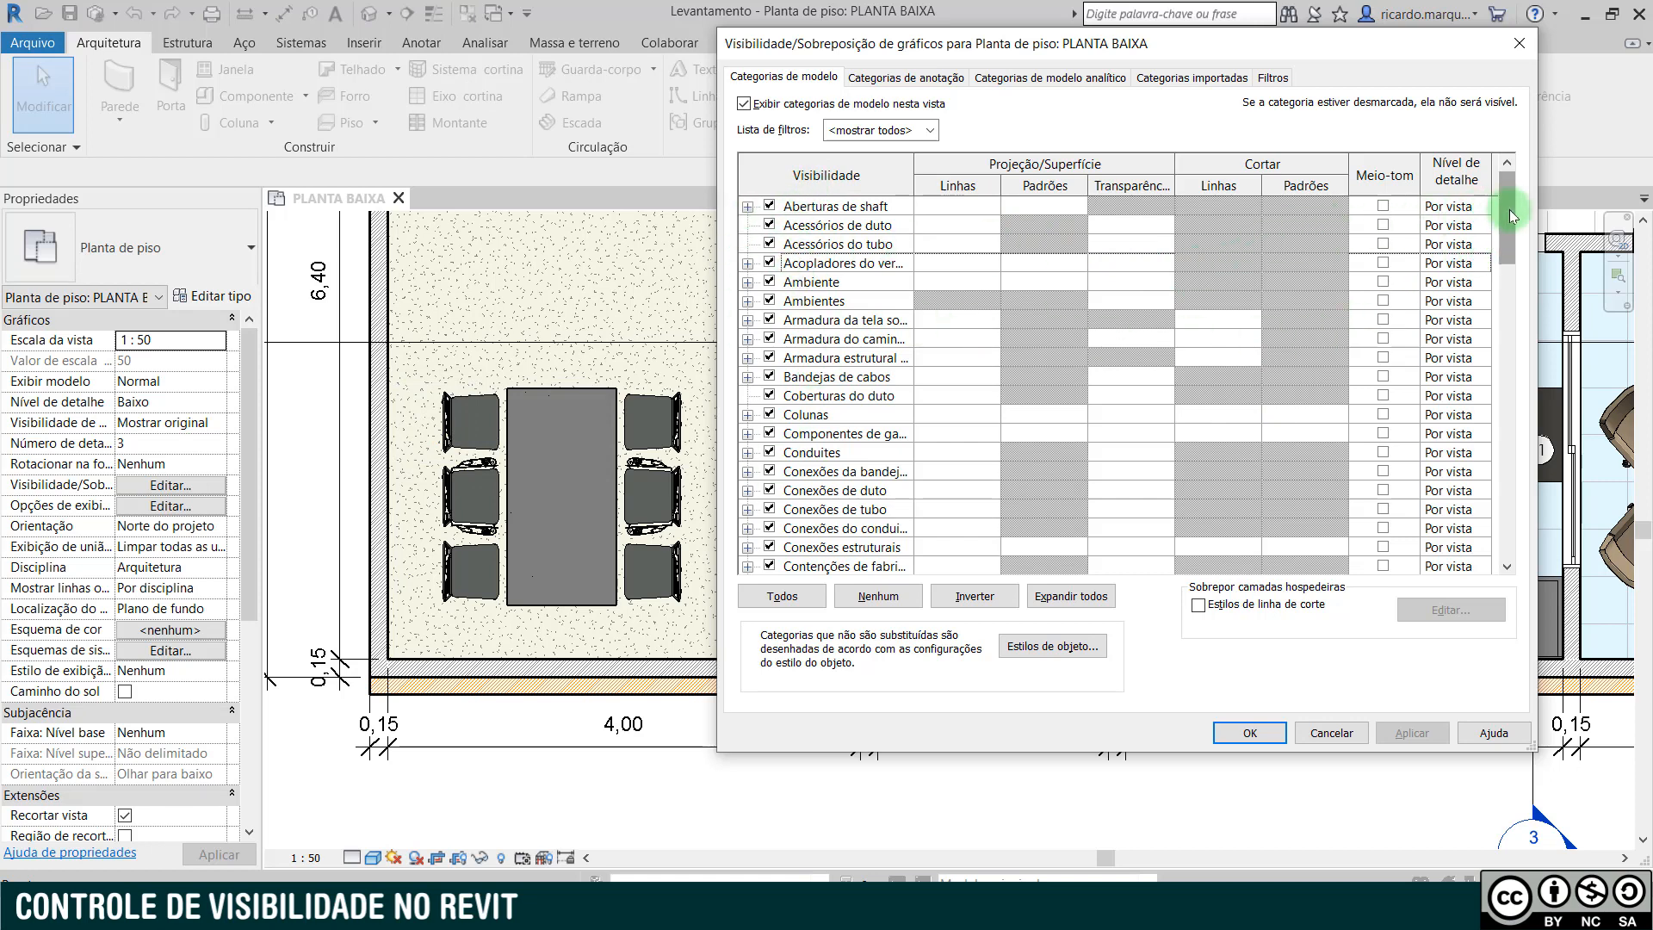
scroll(1510, 215, down, 10)
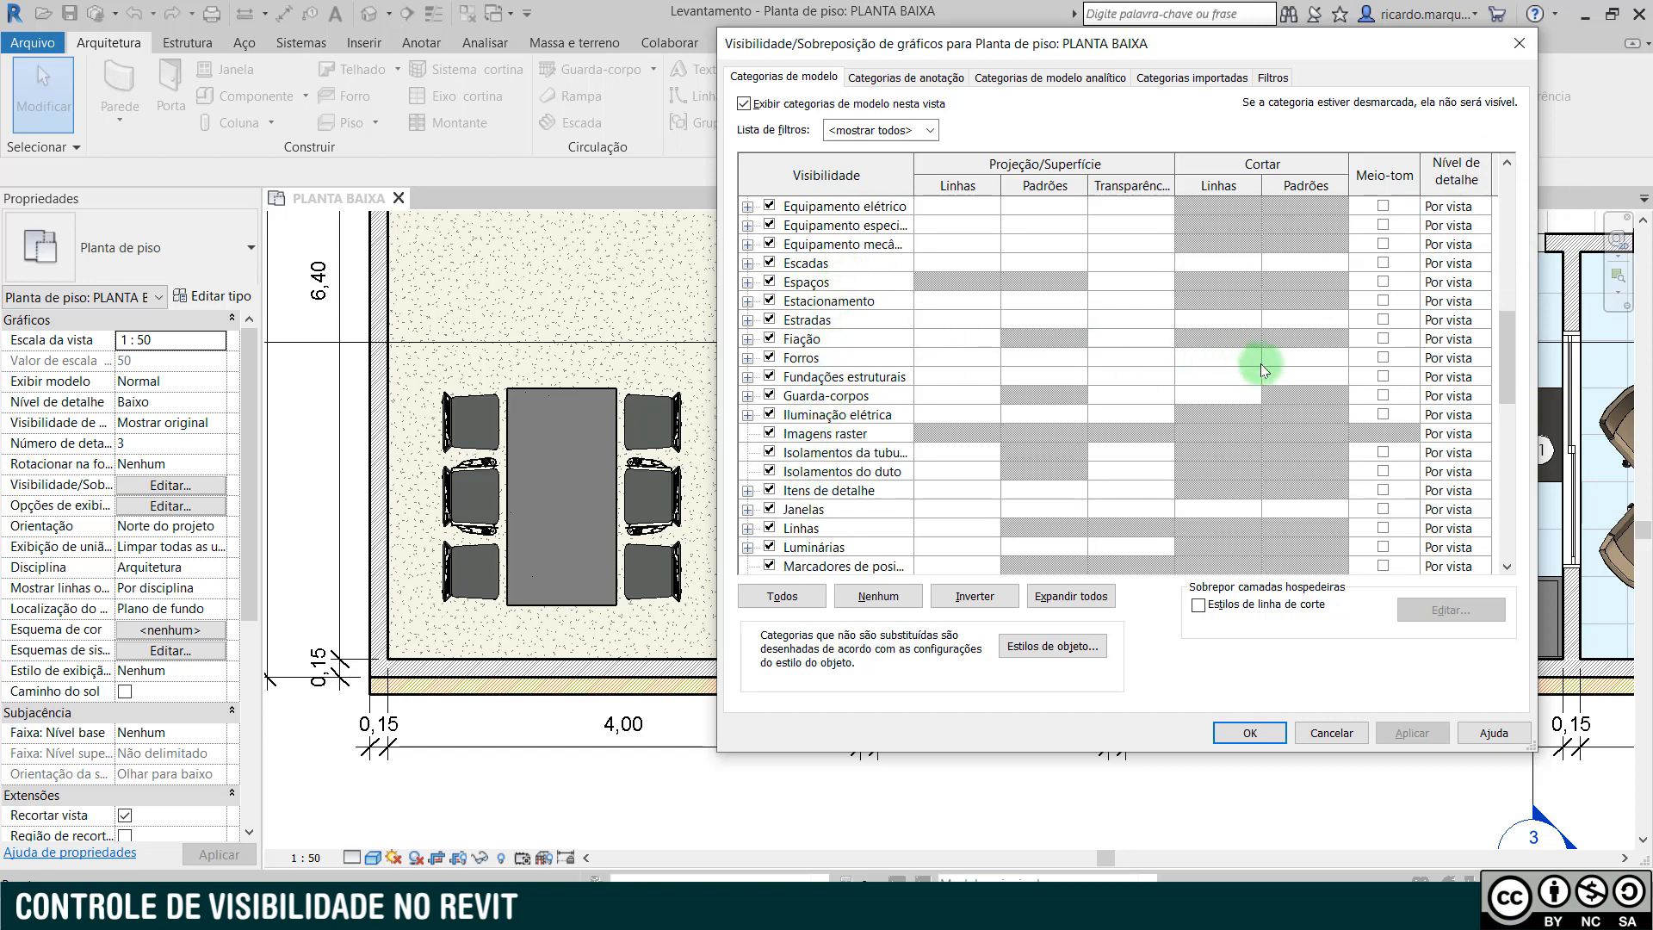
scroll(1513, 370, down, 8)
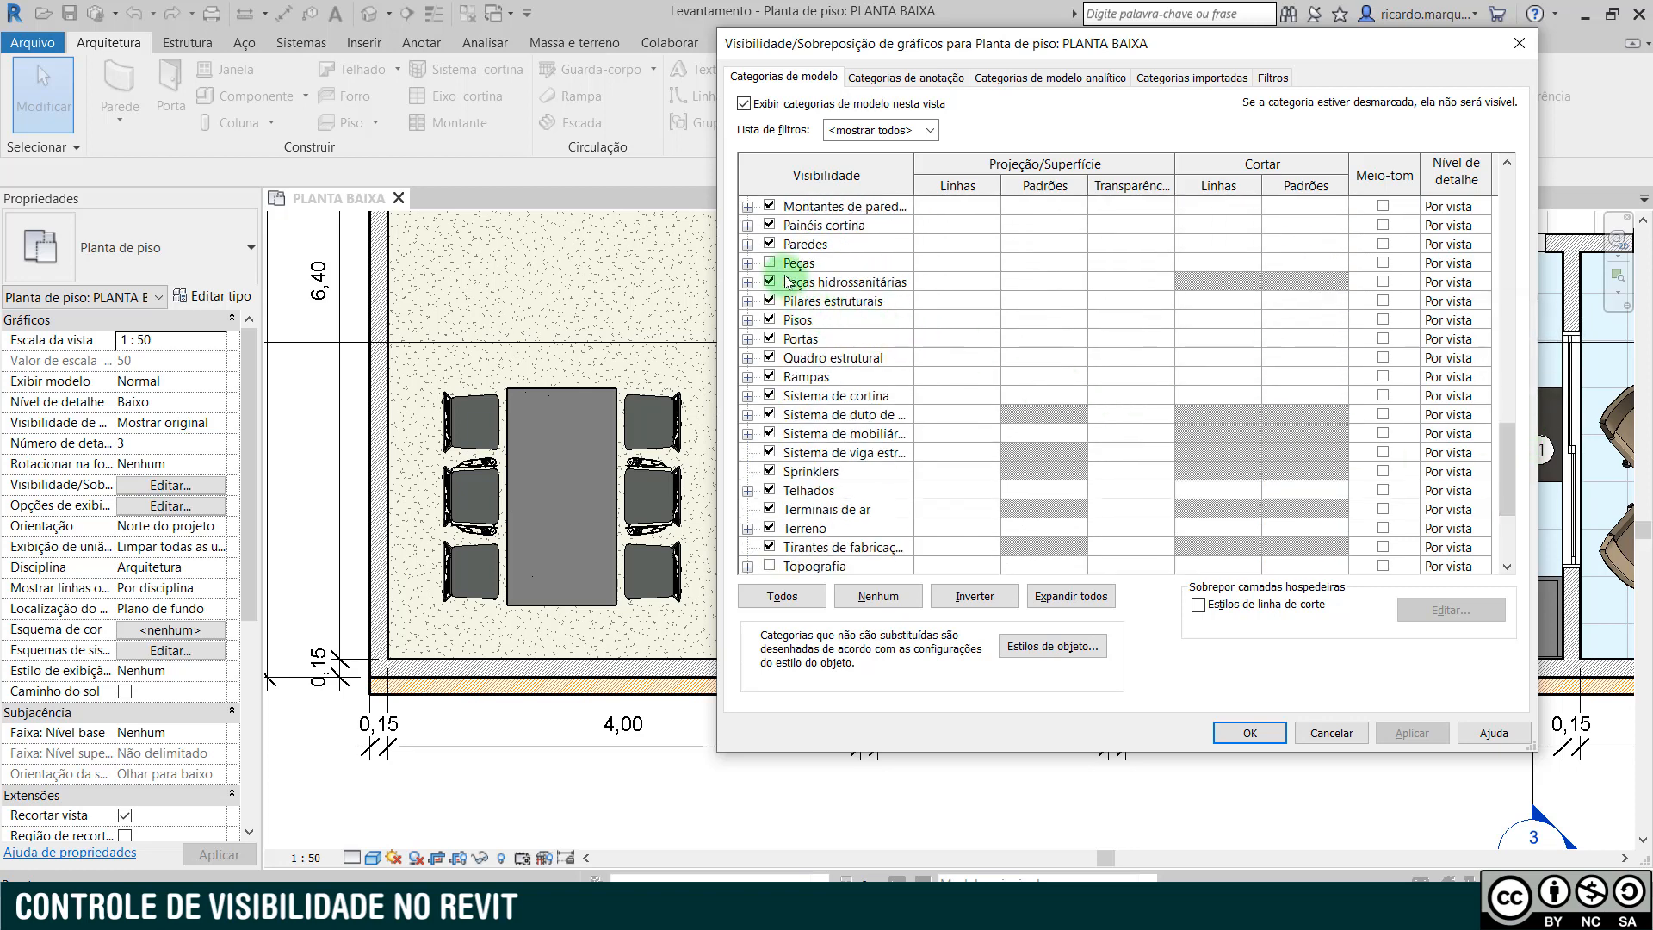
click(771, 245)
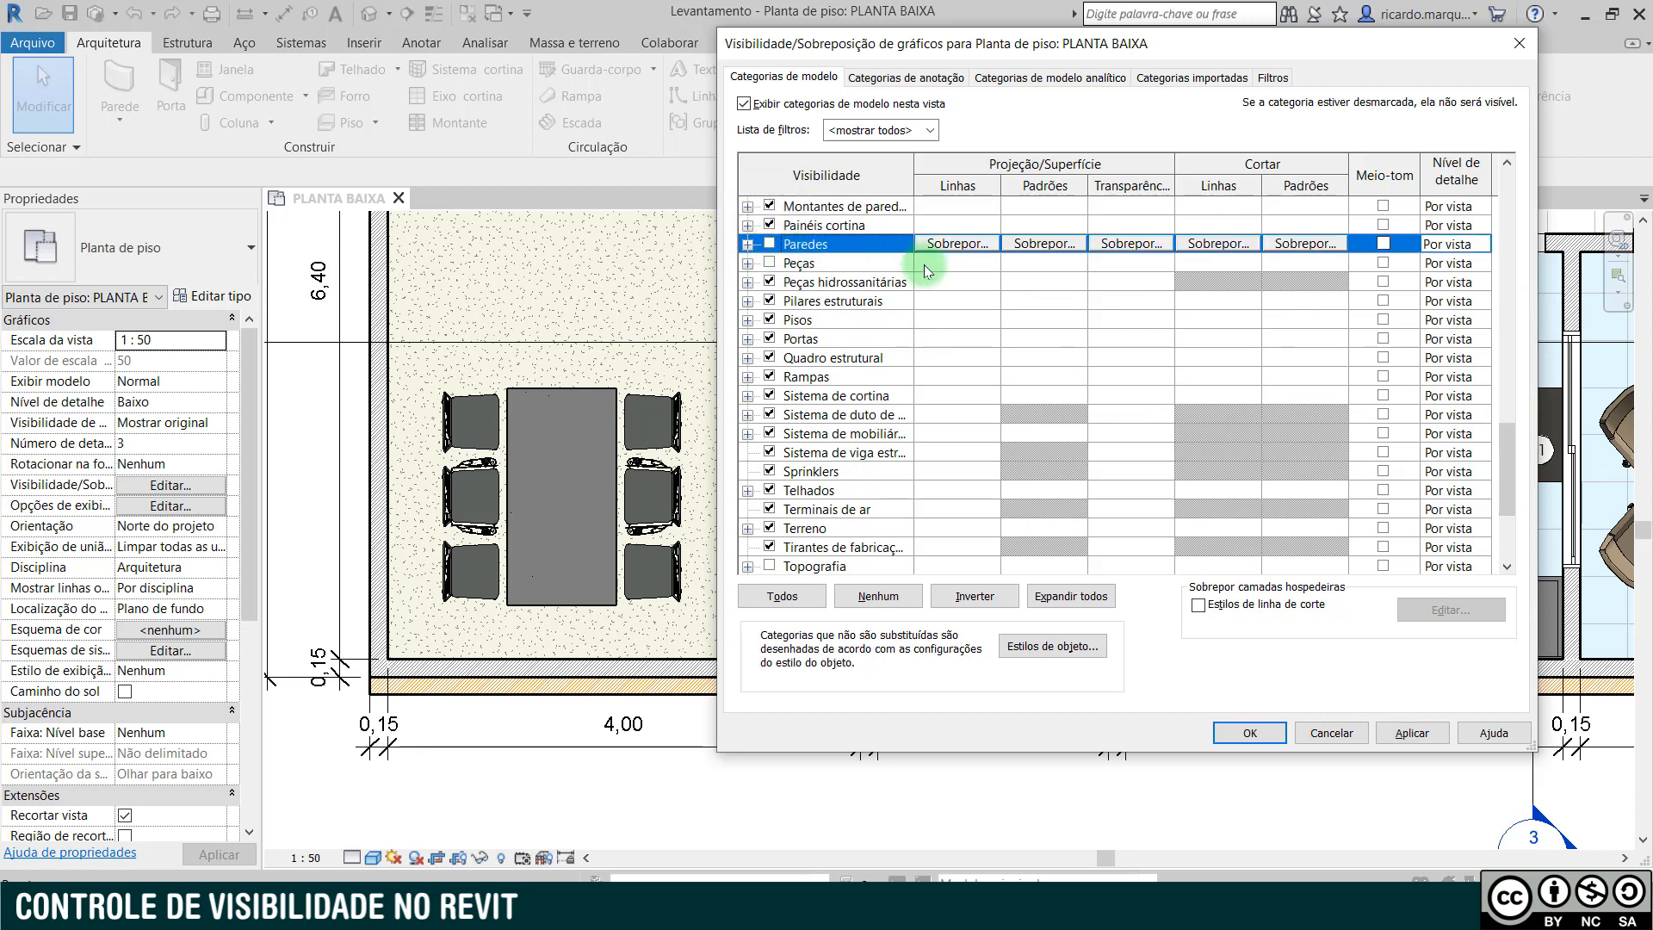
click(1411, 733)
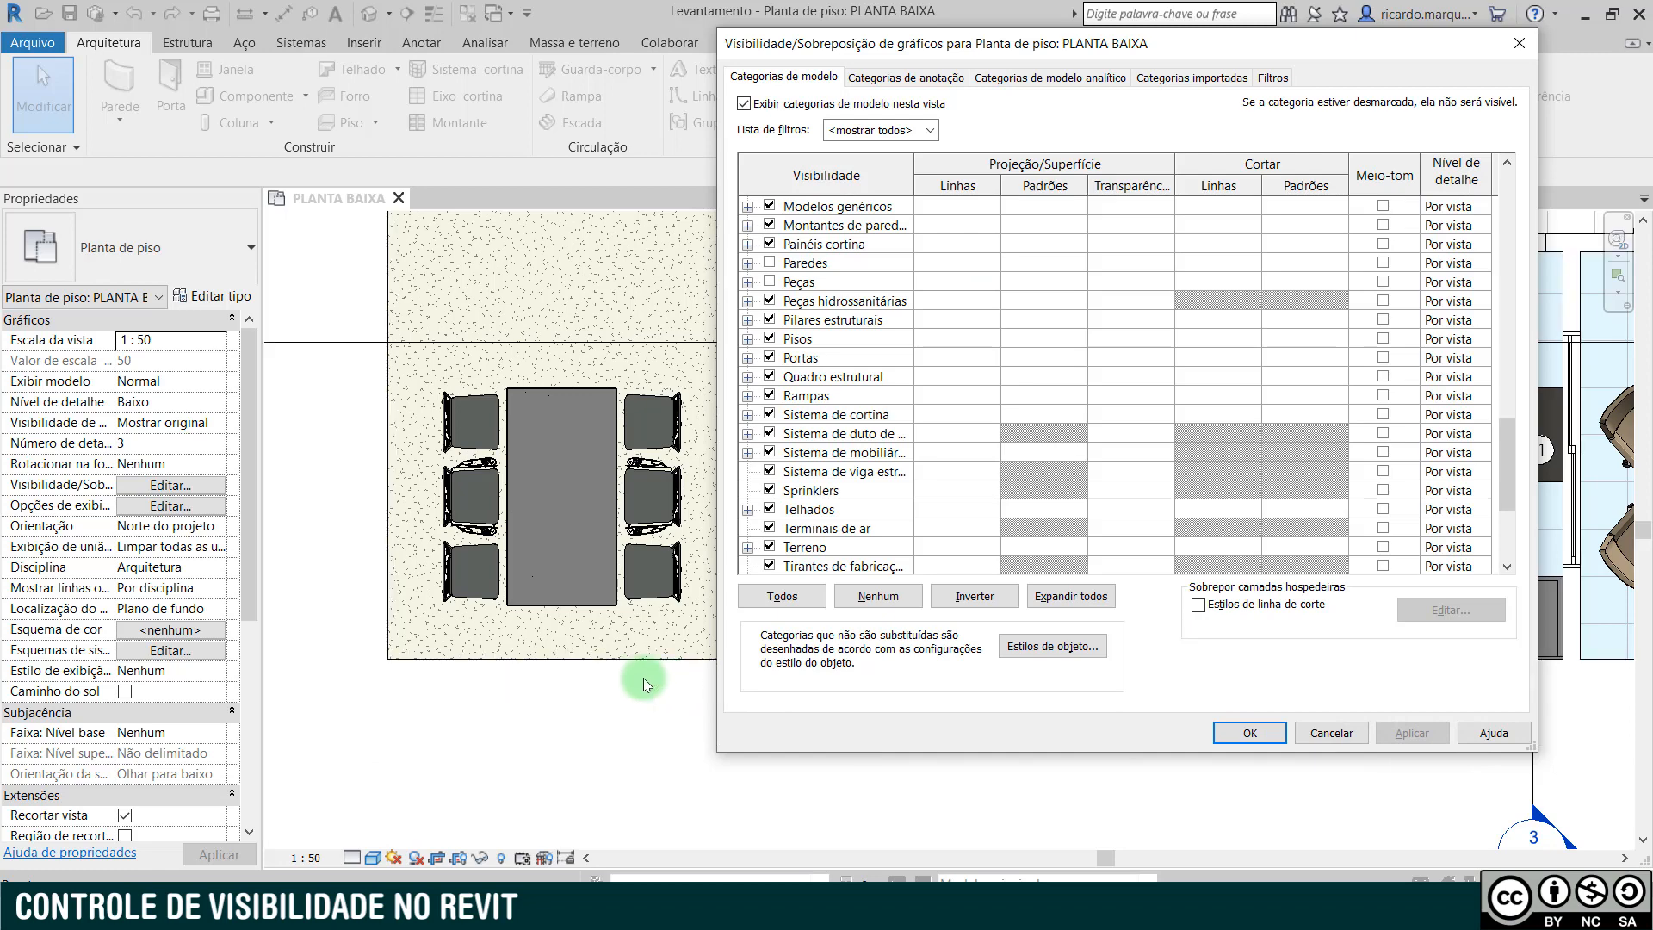
- Turn the Paredes category back on in the visibility overrides, apply the change and close the settings
drag(1353, 45, 1392, 49)
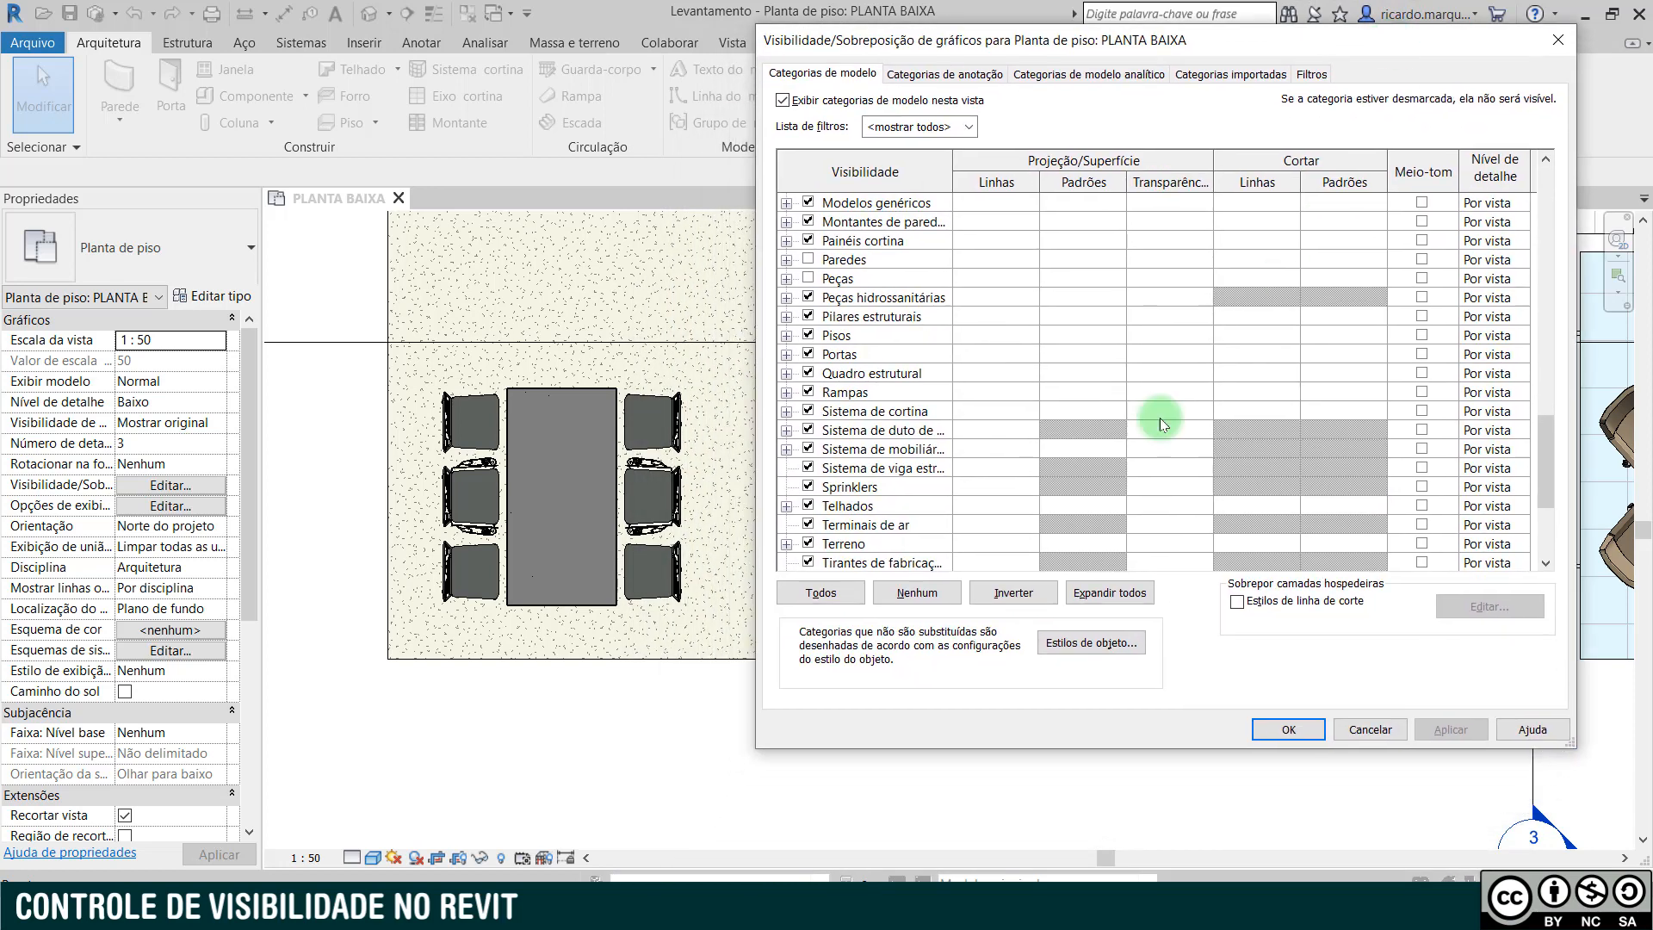
click(808, 260)
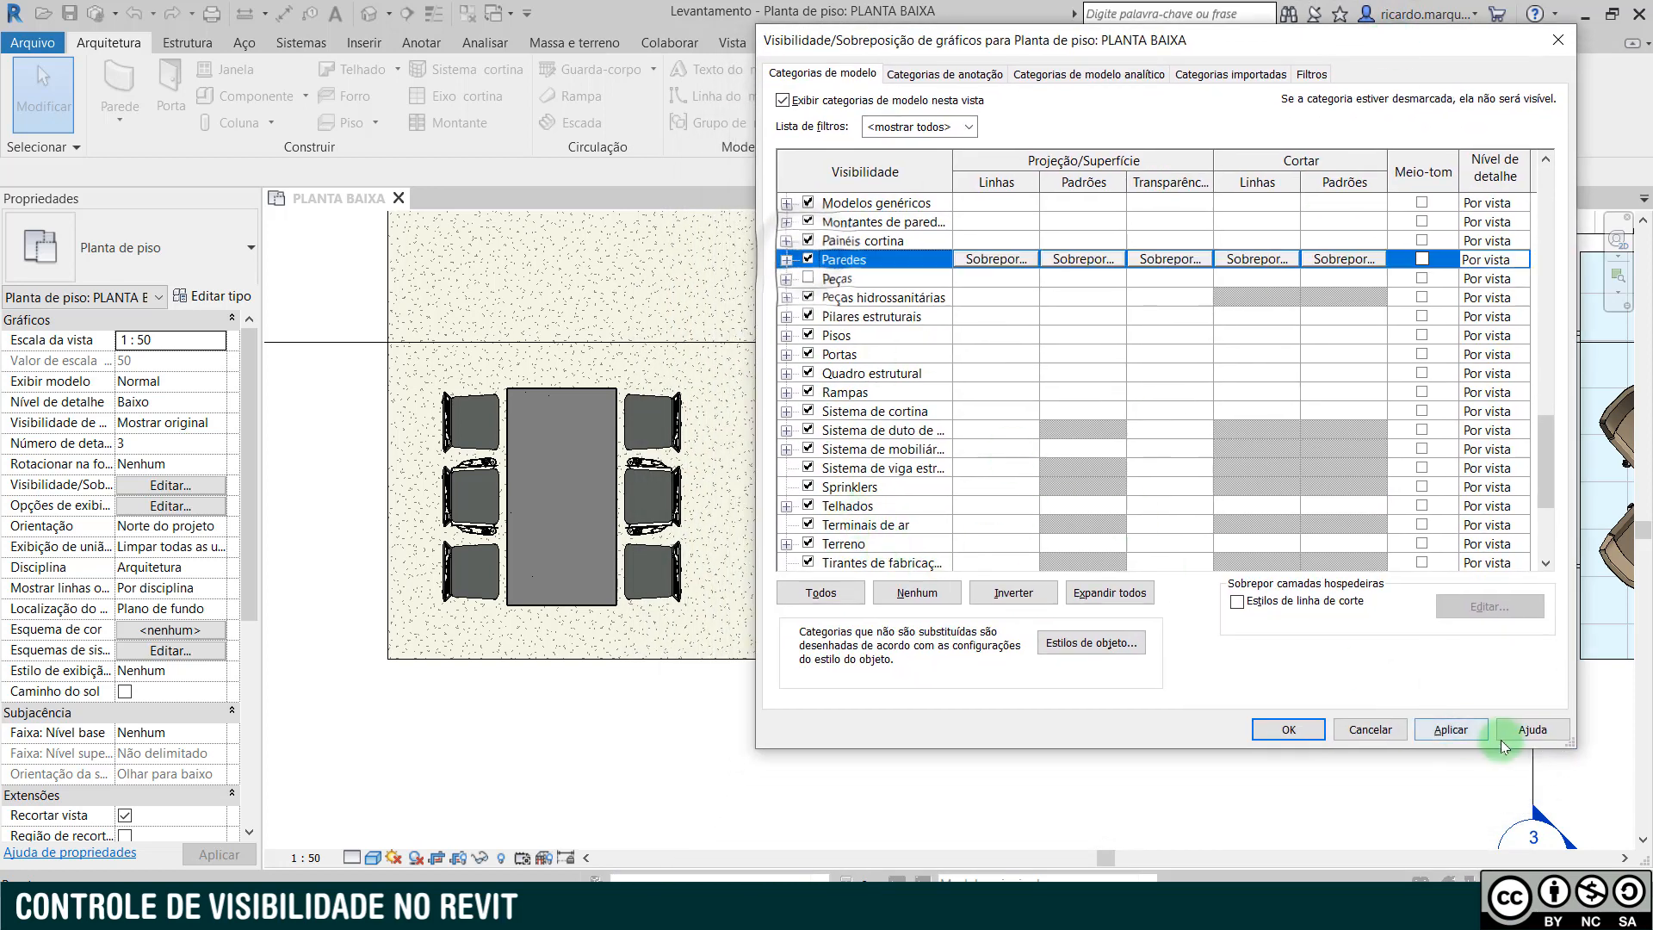
click(1450, 730)
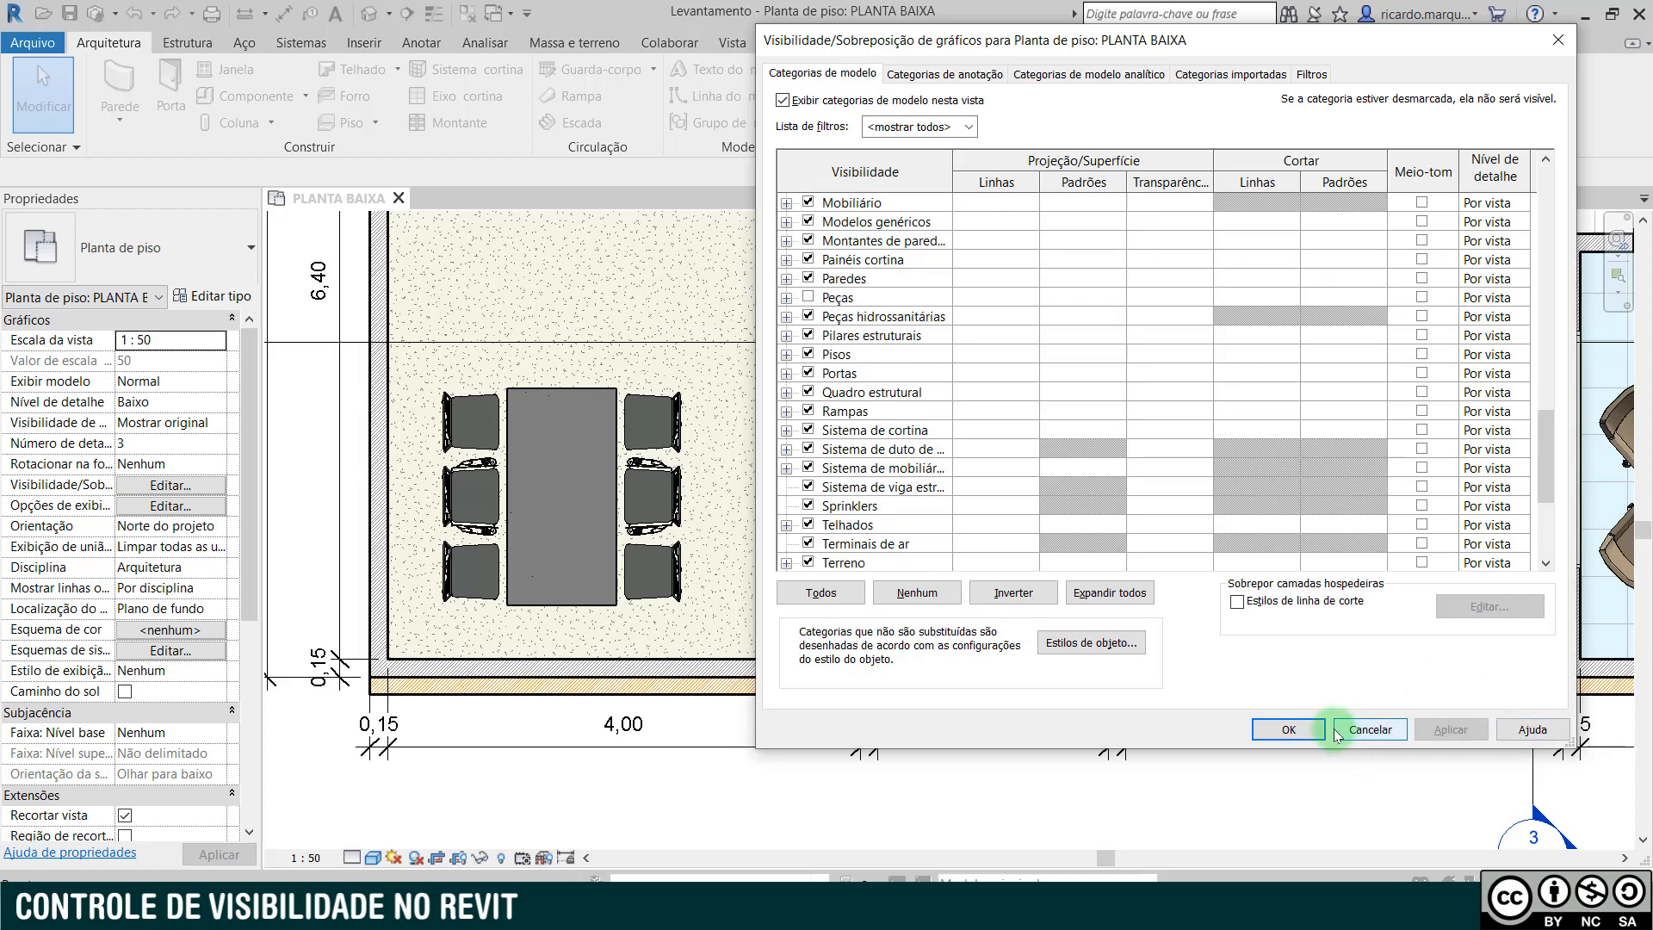
click(1289, 730)
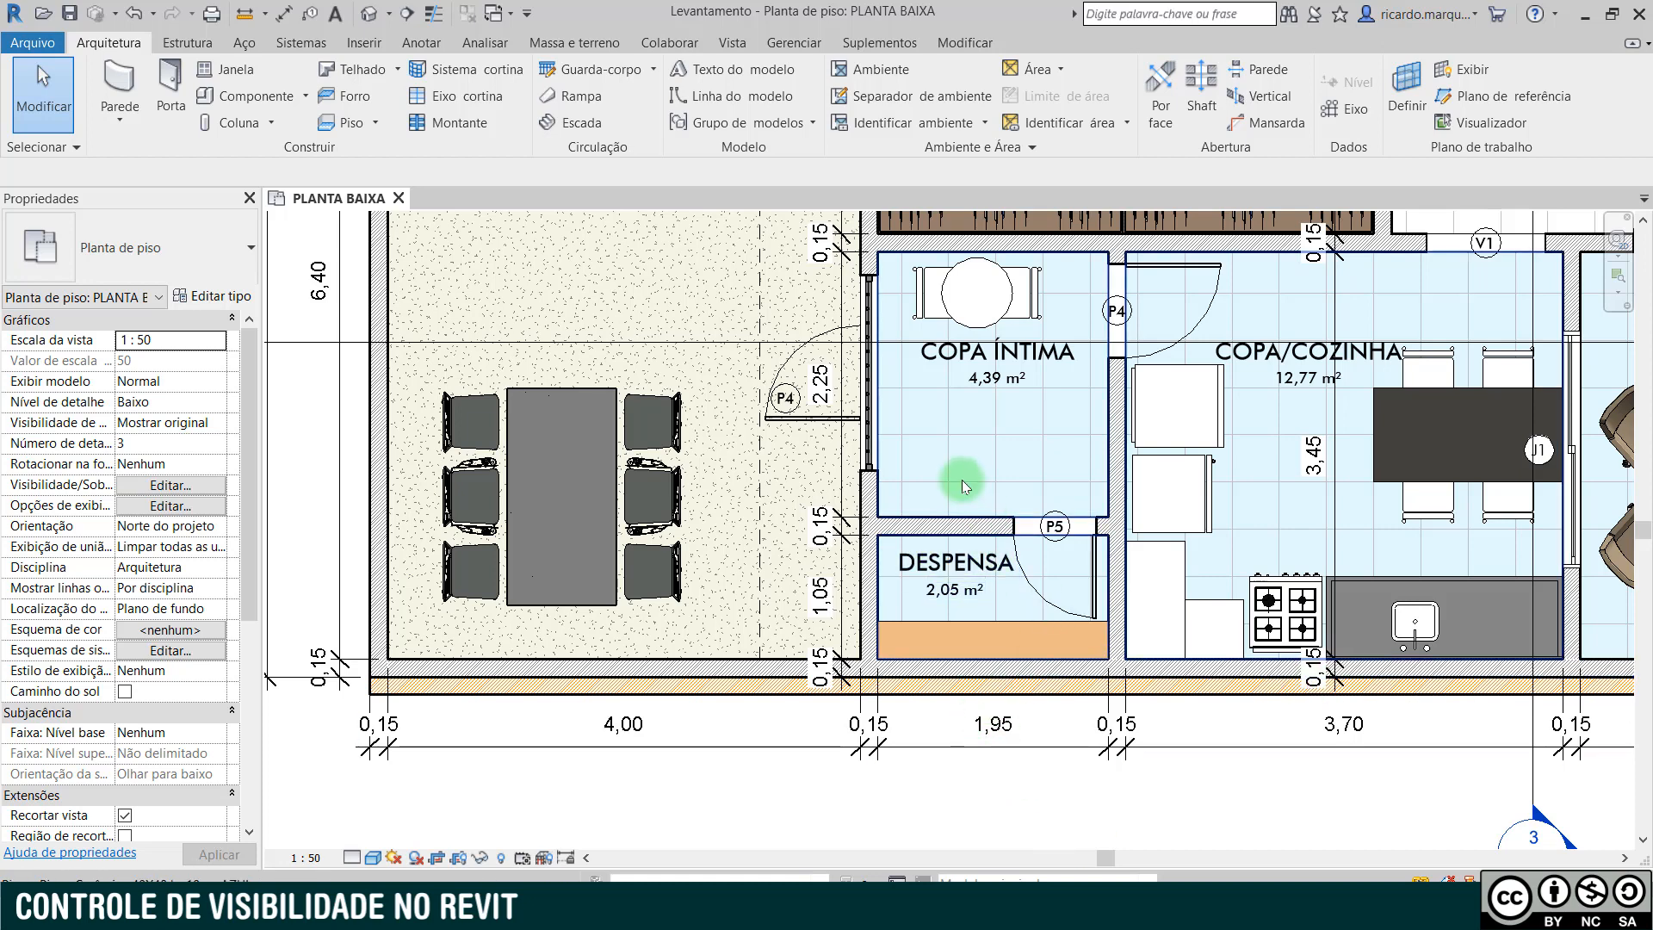
- Temporarily hide the speckled floor outside COPA ÍNTIMA and the dimension string with the 0,15 wall thickness
middle_drag(961, 478, 1036, 605)
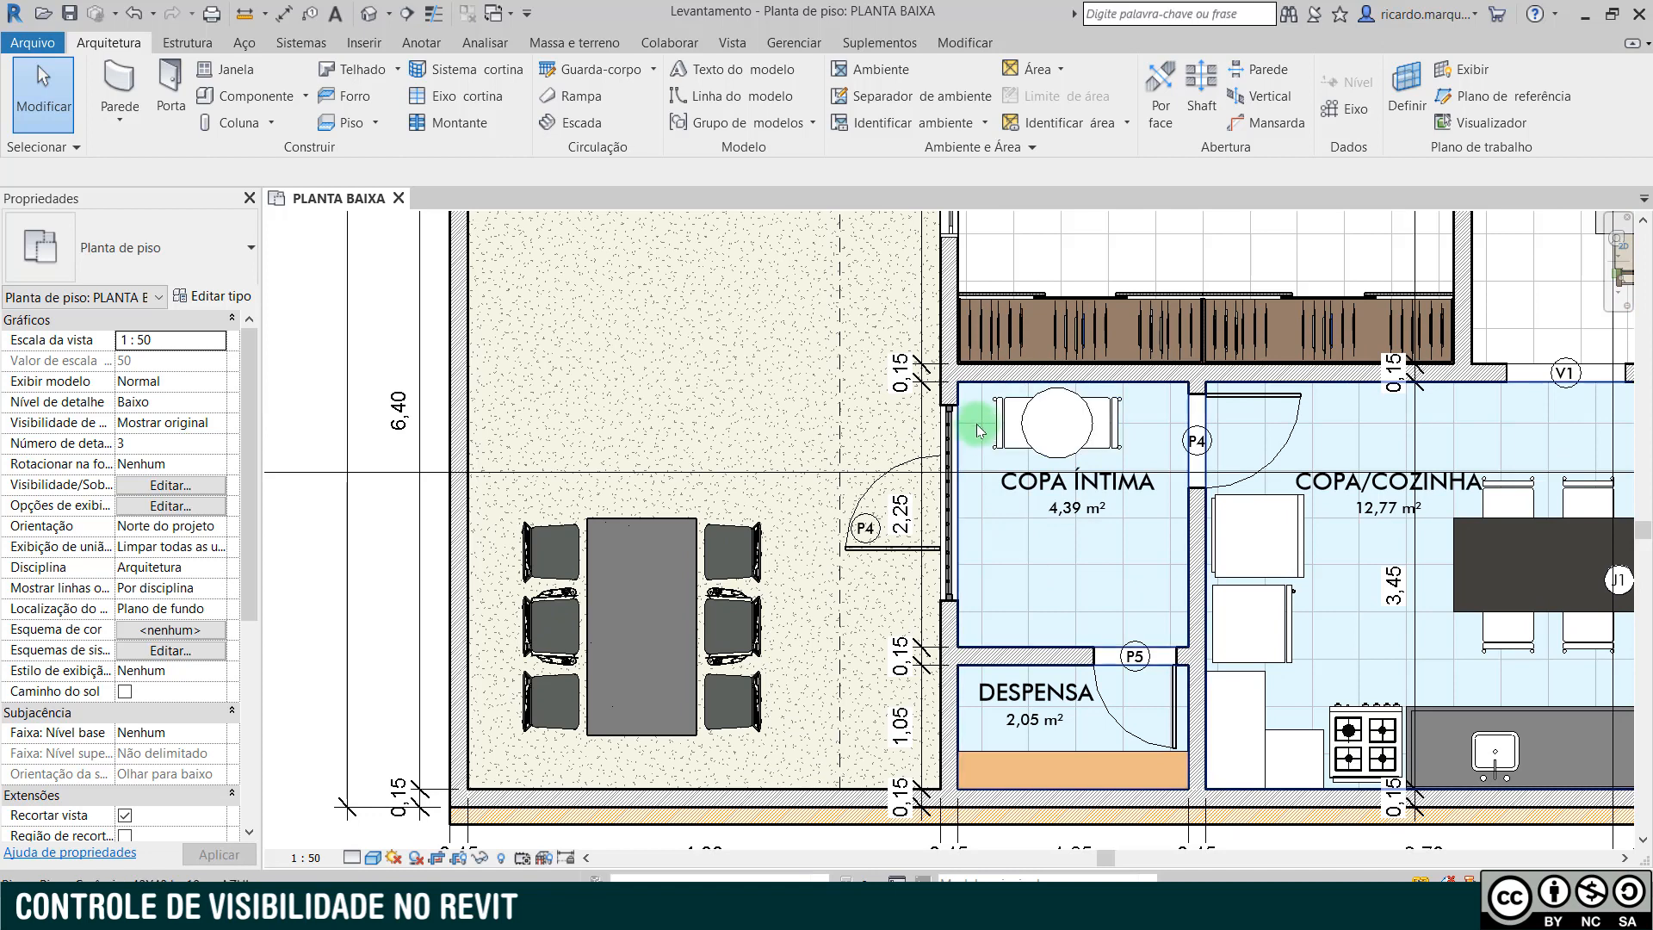
scroll(977, 431, up, 5)
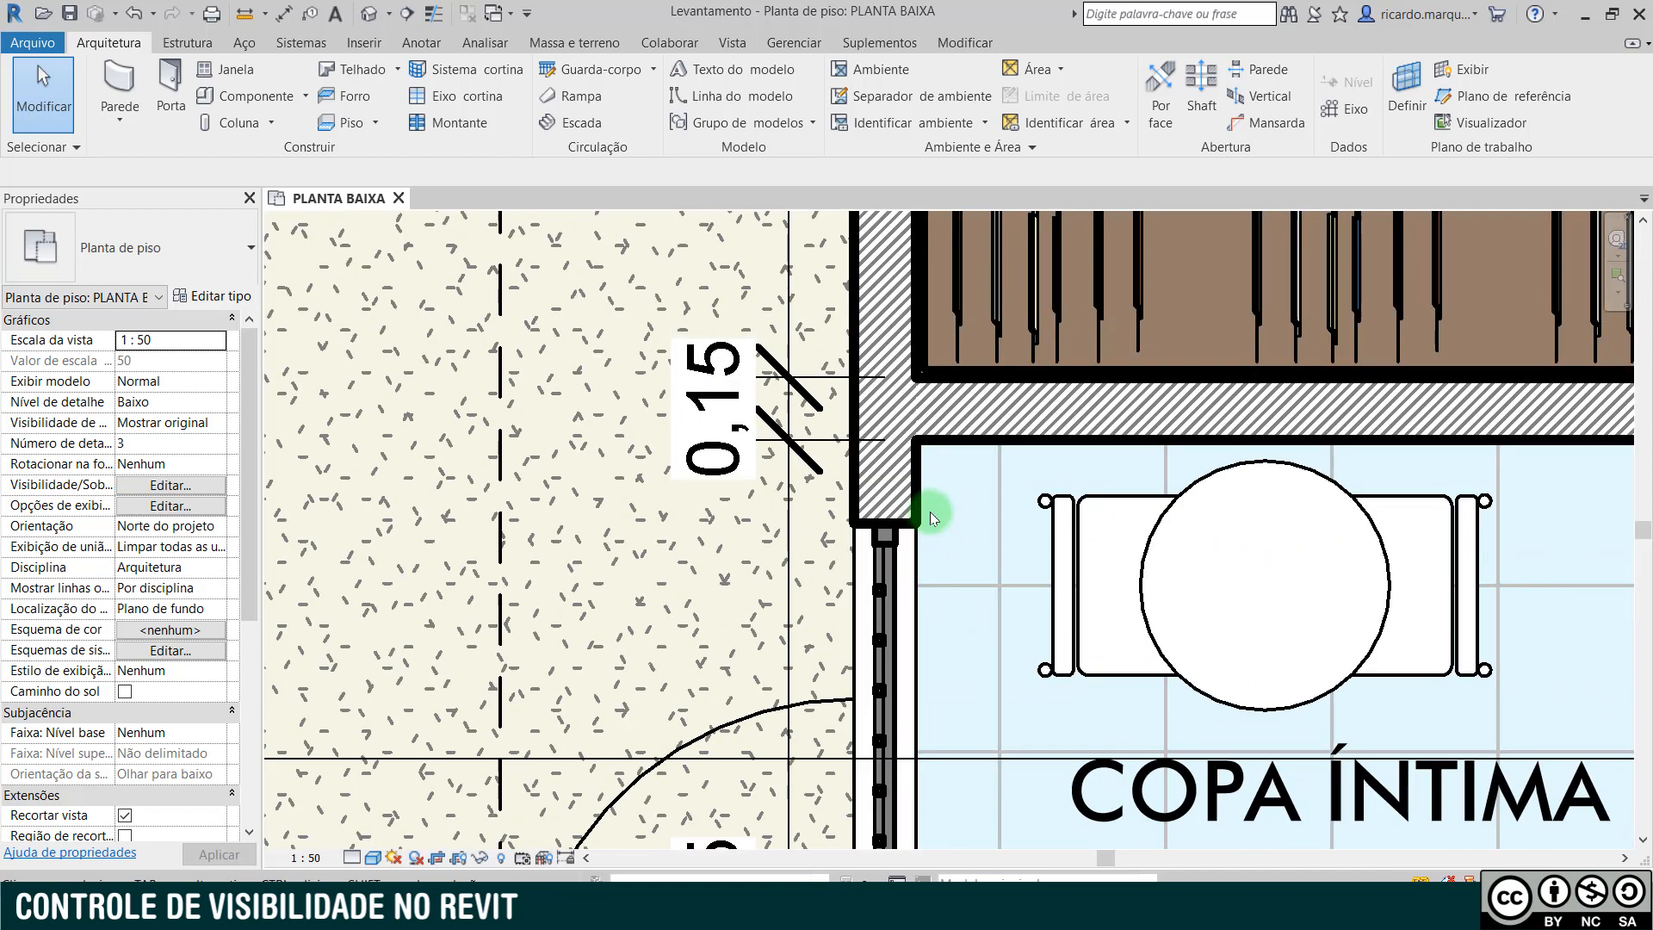
click(850, 548)
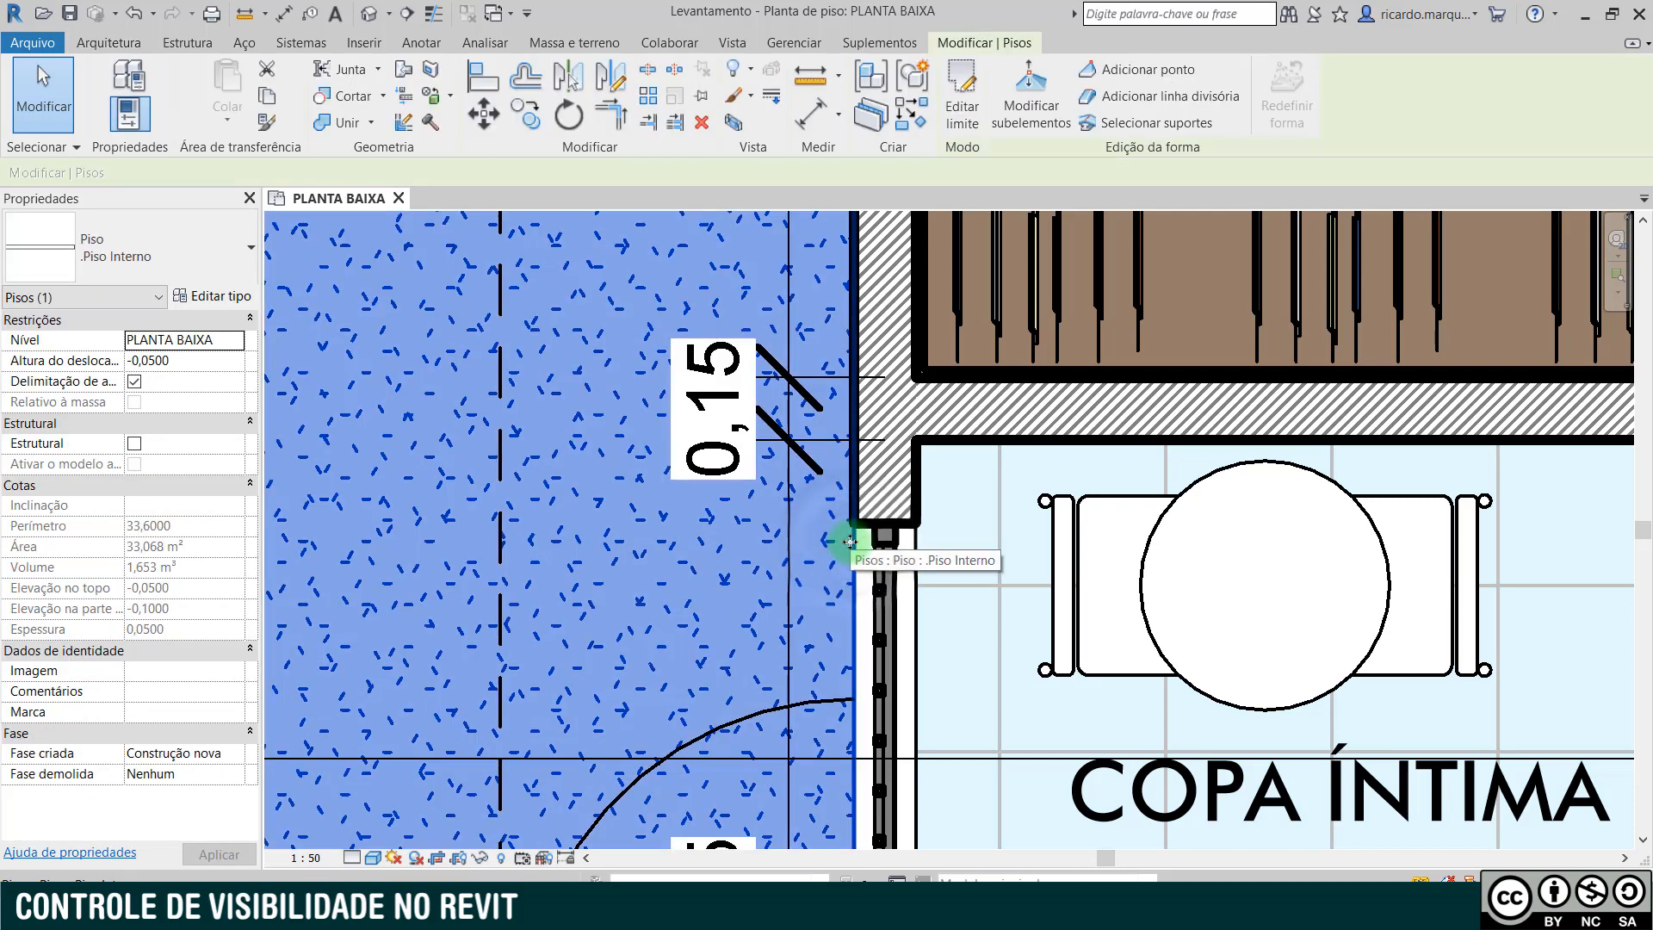
key(h)
key(h)
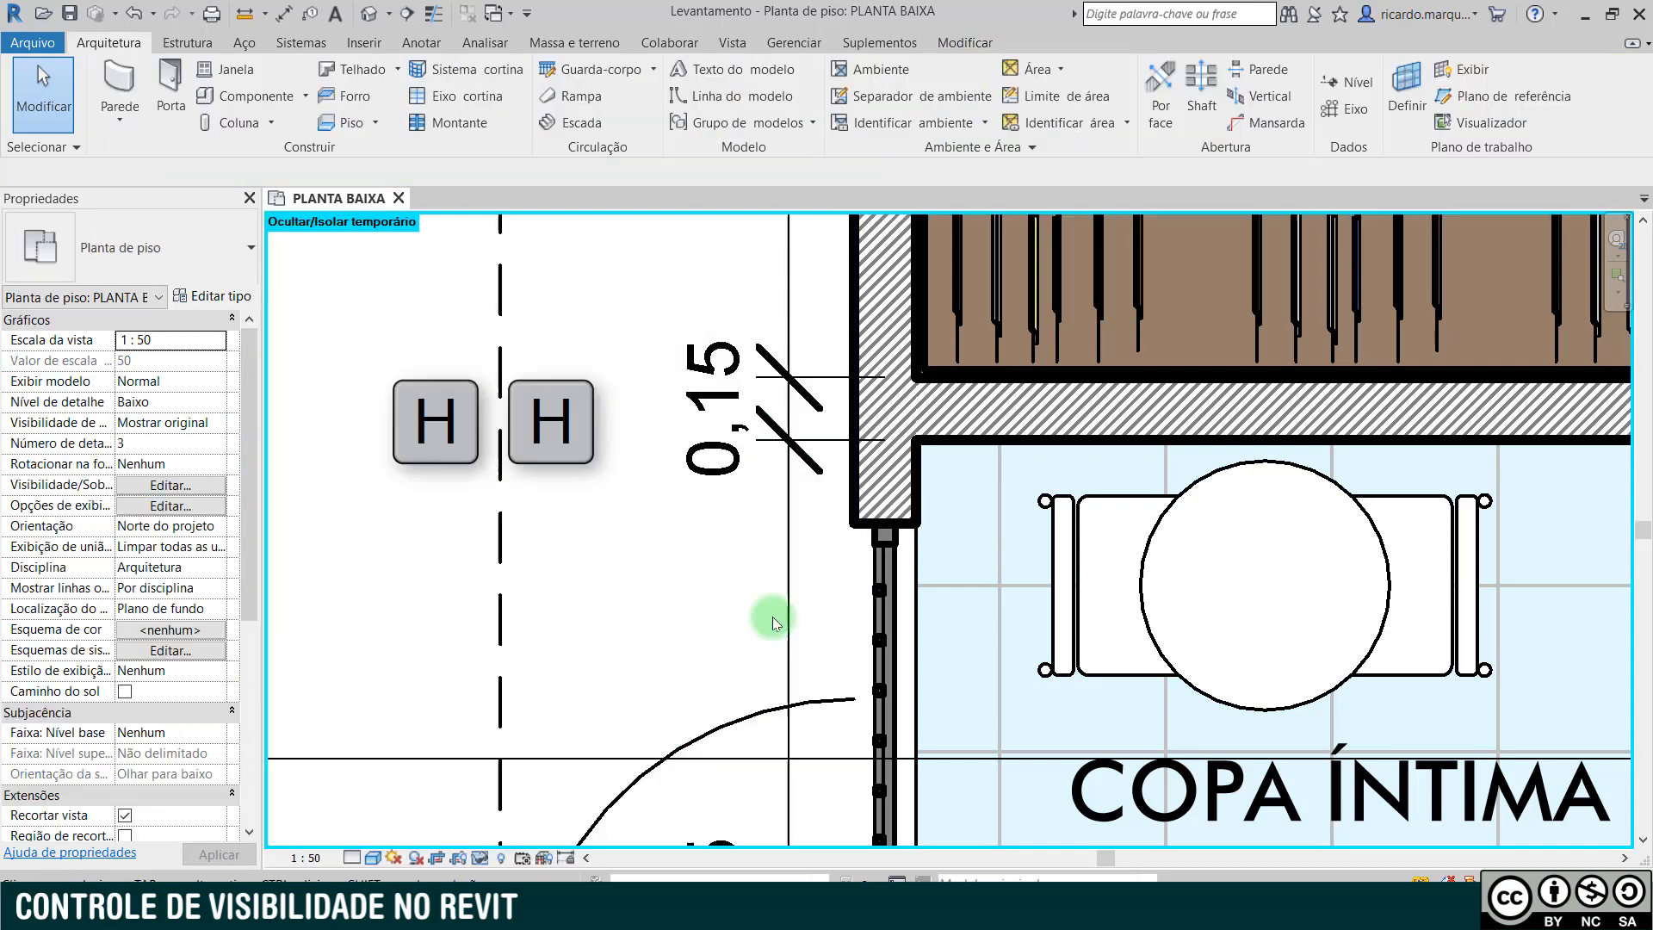
click(771, 442)
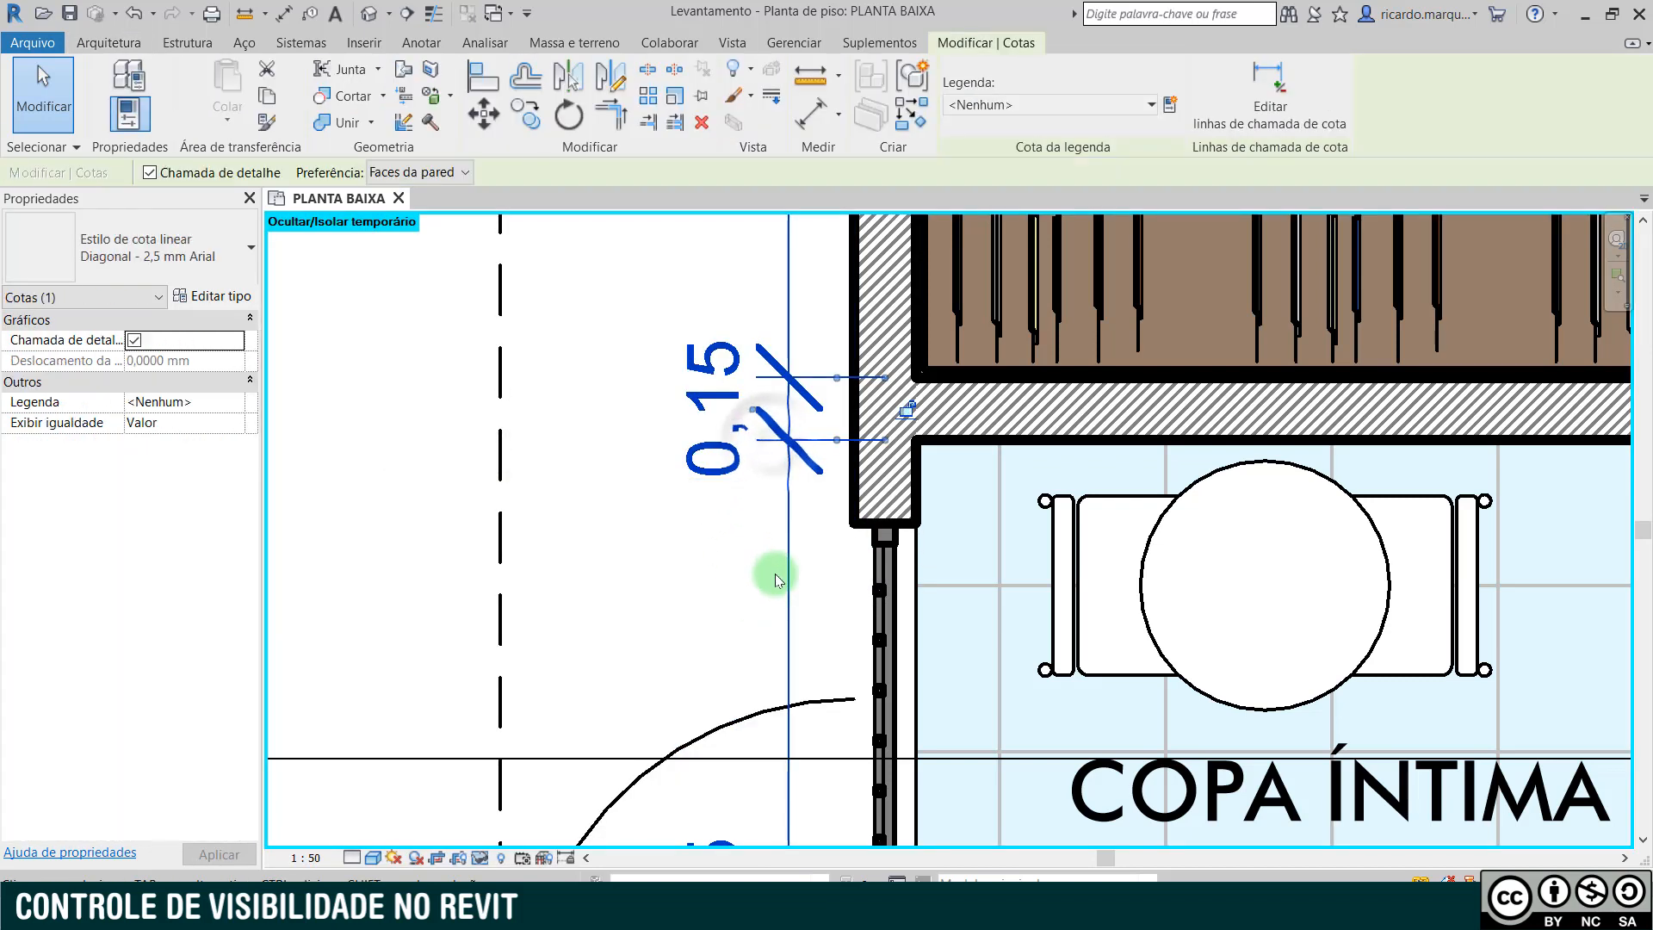
key(Escape)
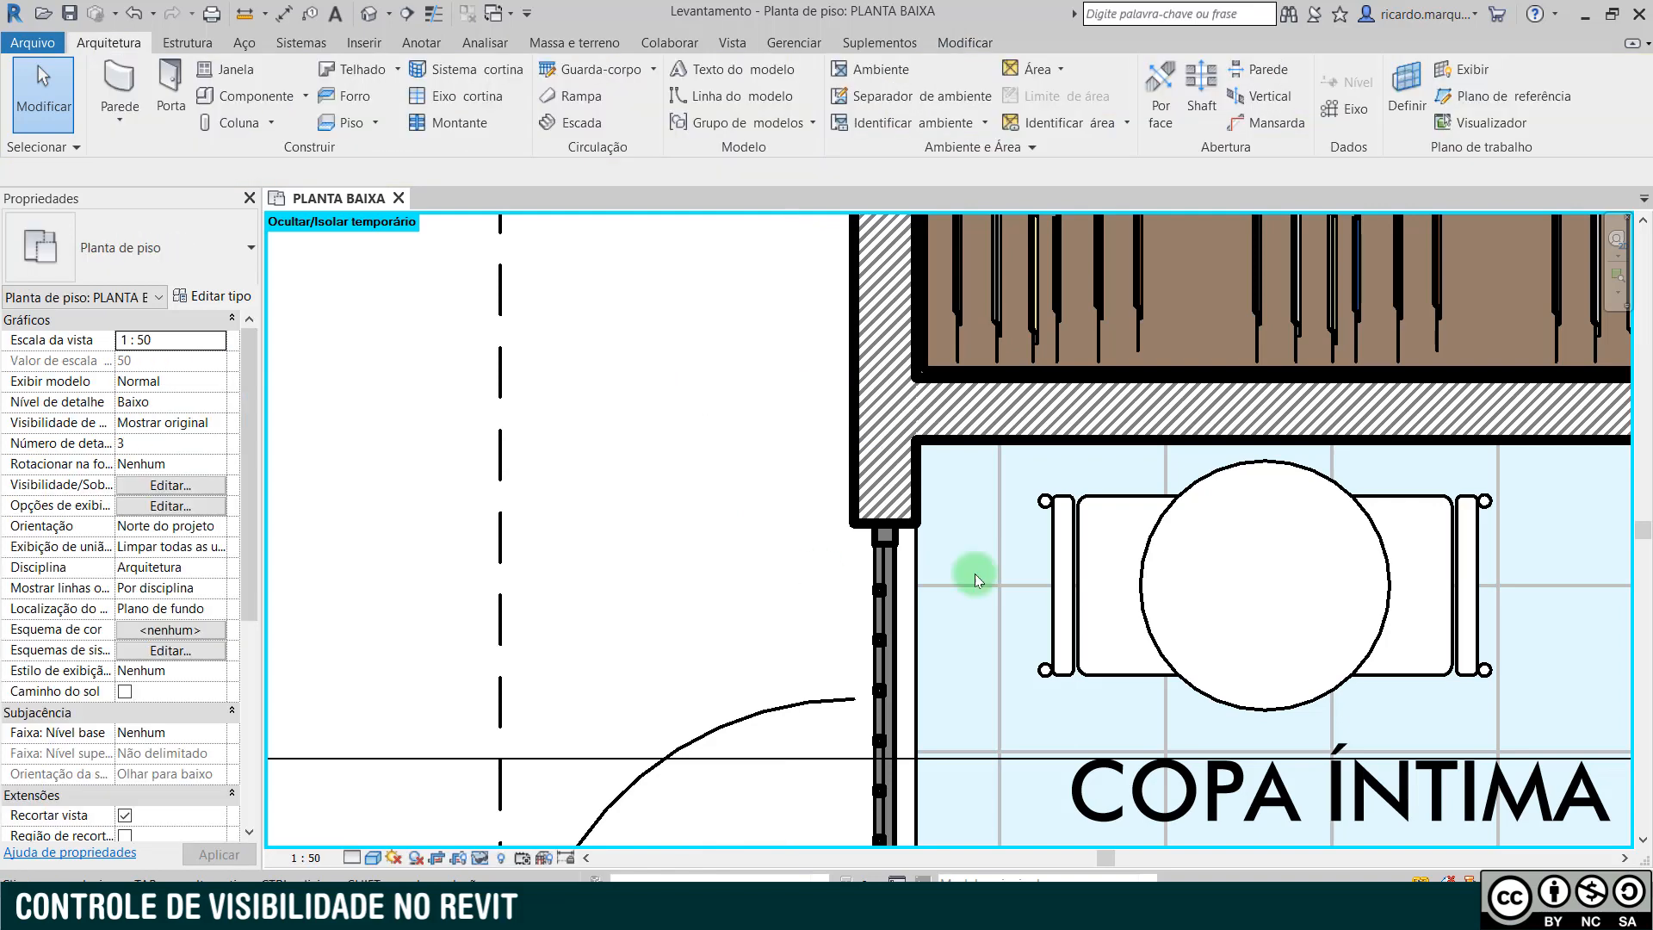
- Temporarily hide the round dining table with chairs and the blue ceramic floor in COPA ÍNTIMA
click(1048, 567)
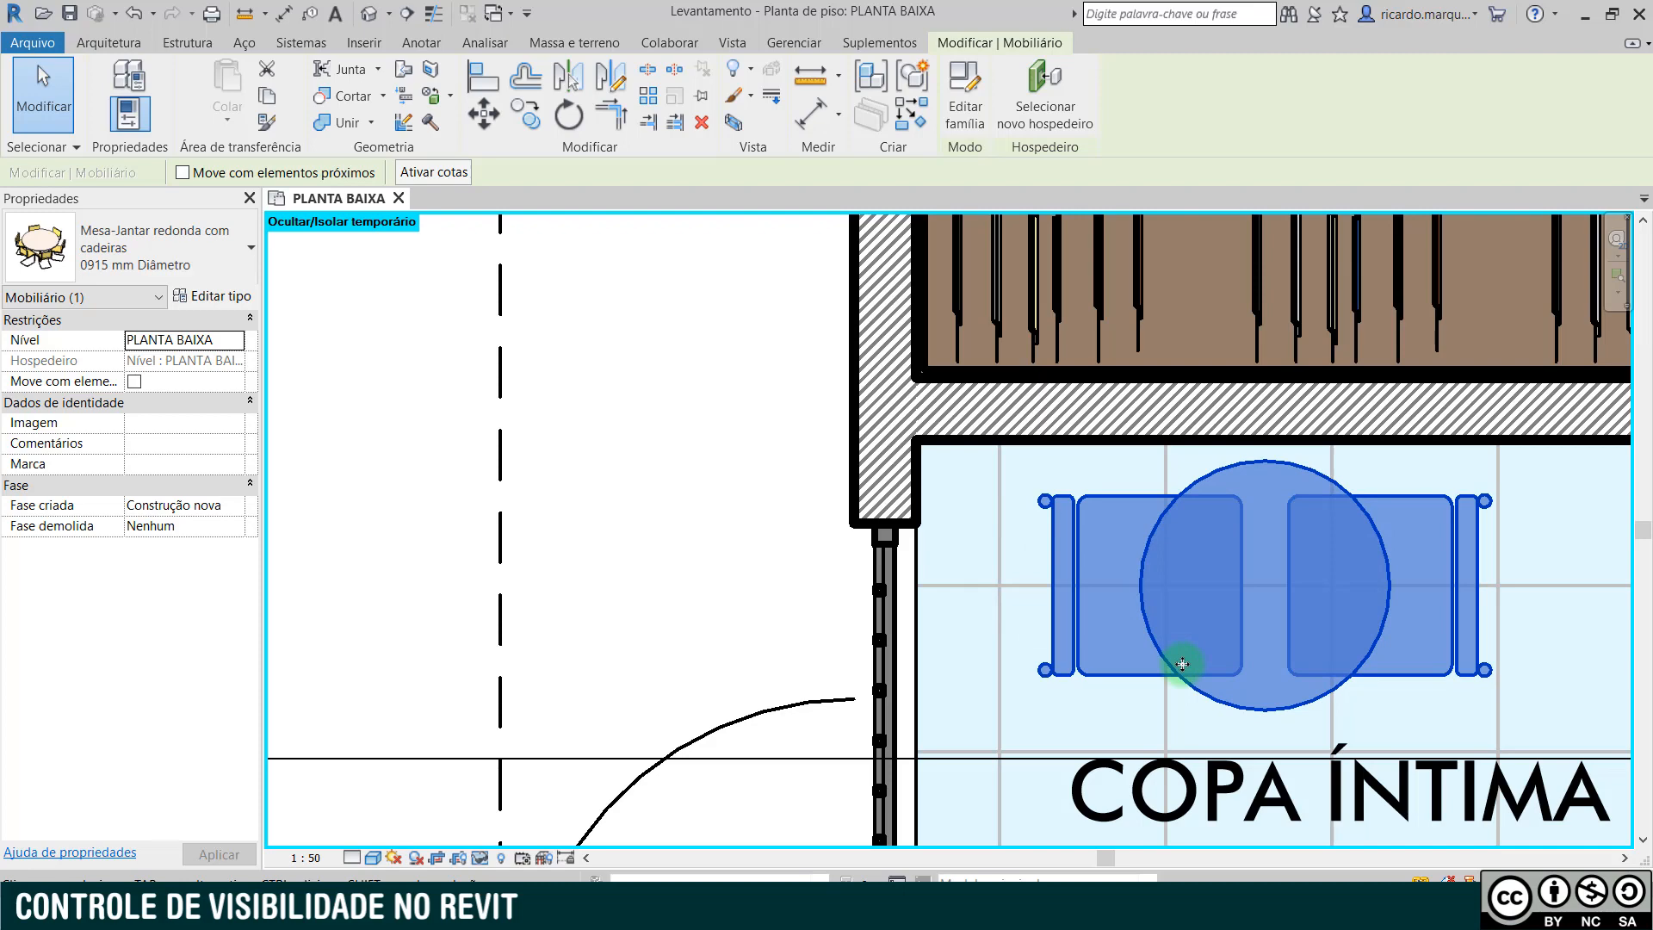
key(h)
key(h)
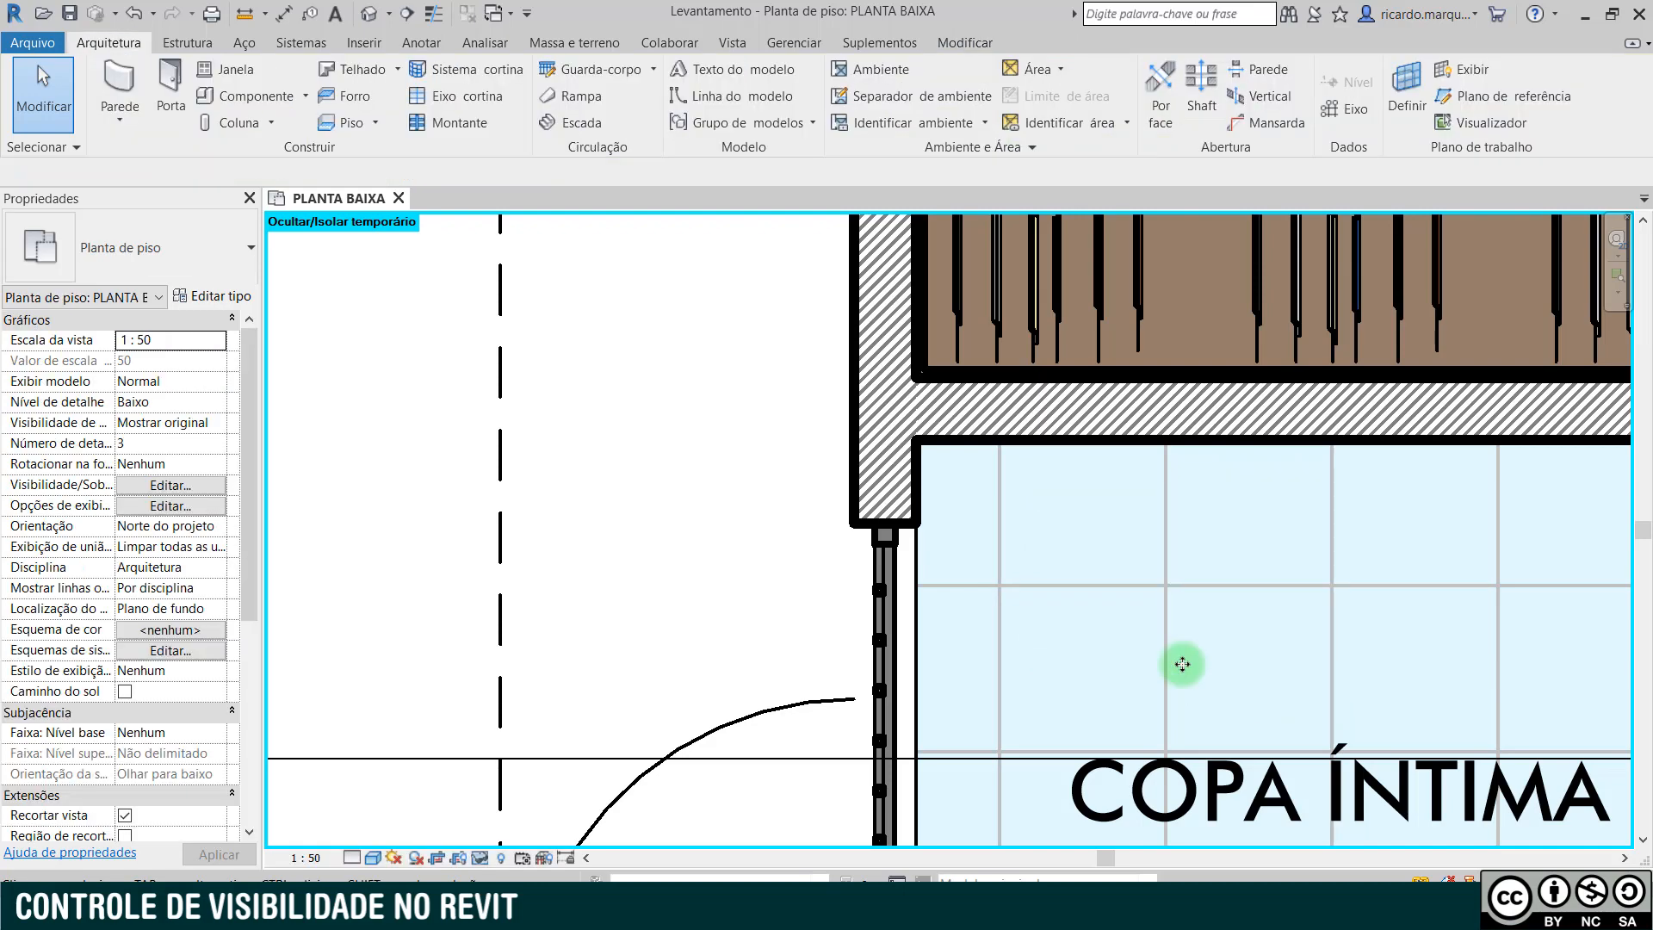
click(921, 601)
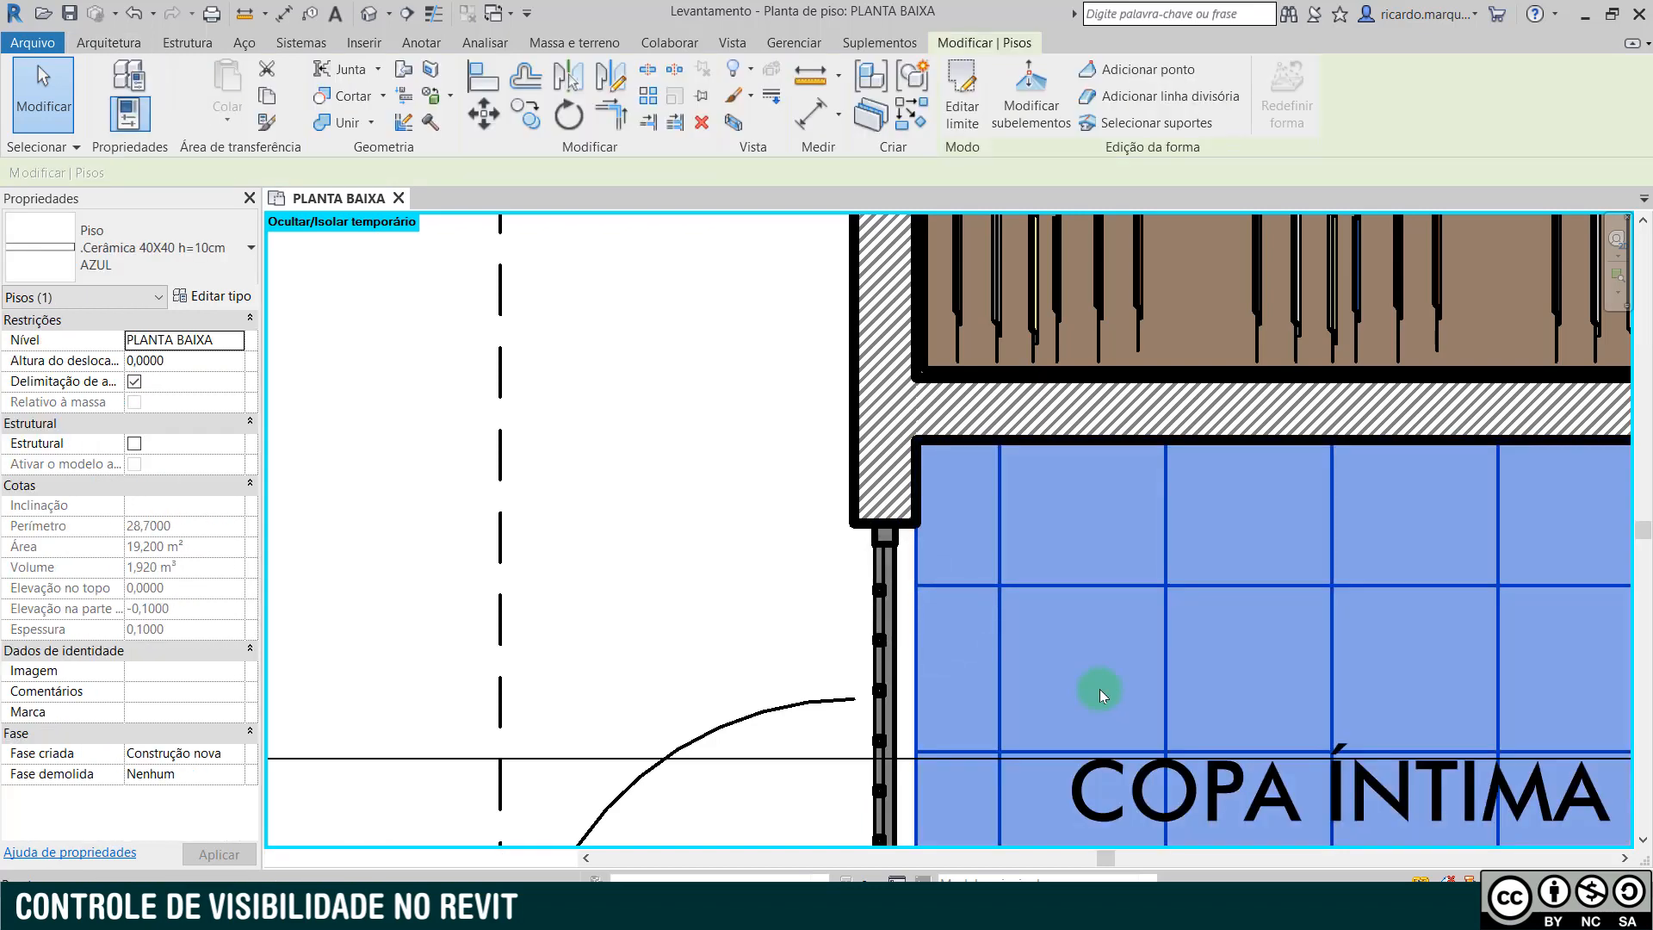
key(h)
key(h)
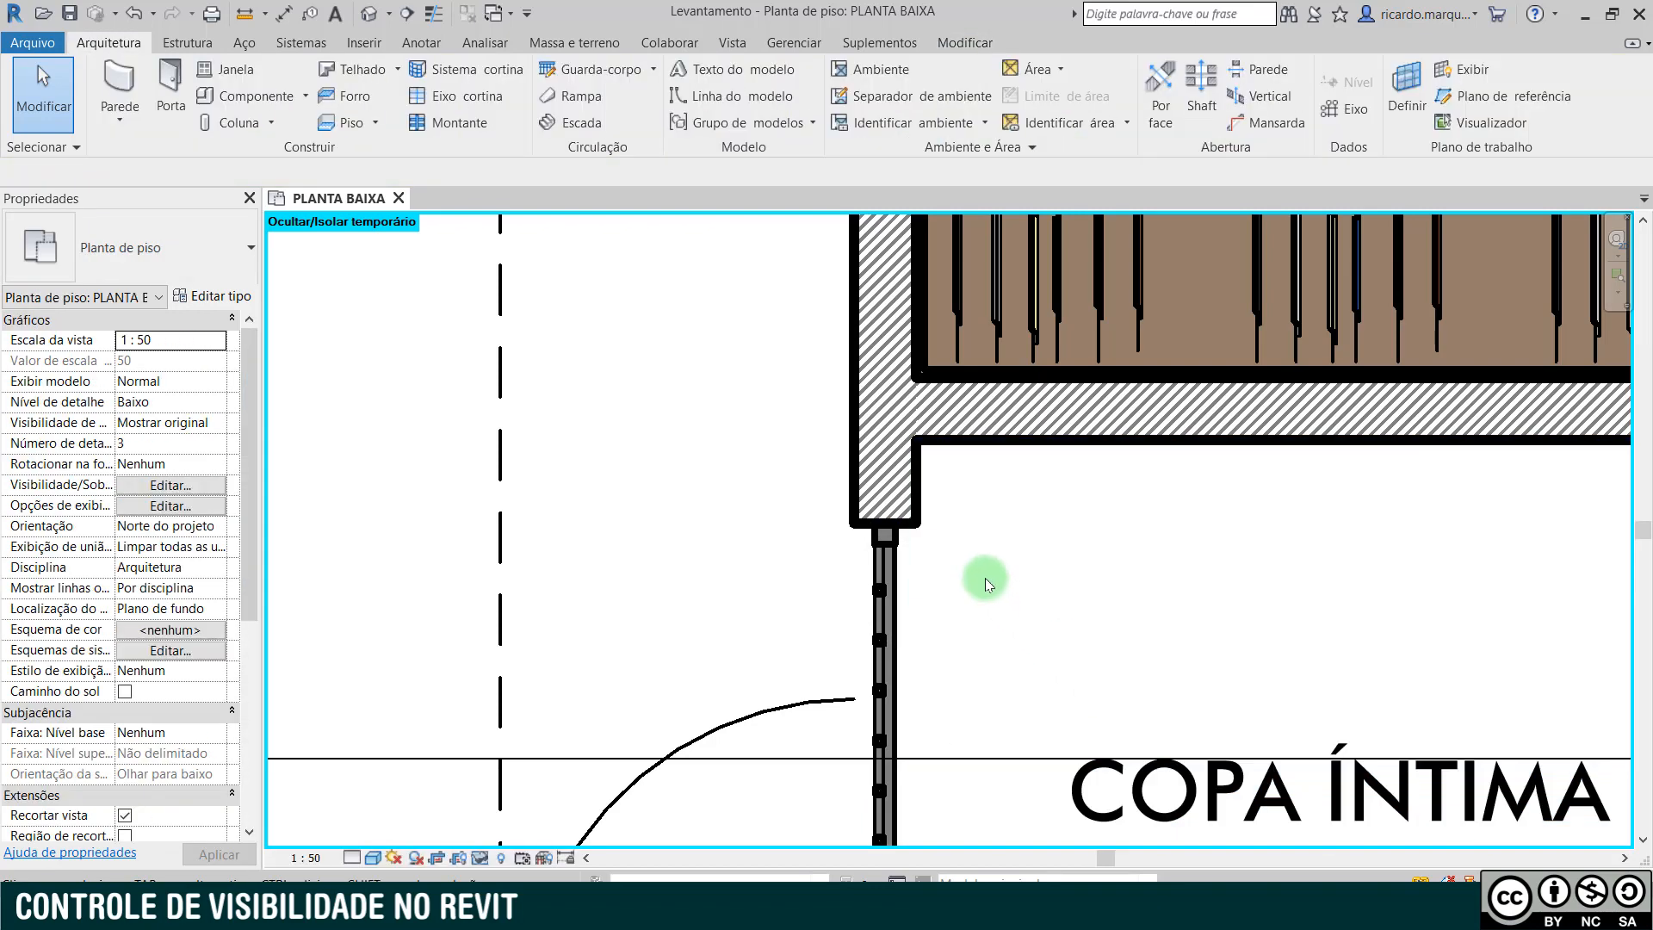
- Reset the temporary hide to restore the hidden floors, dimensions and furniture around COPA ÍNTIMA
scroll(984, 576, down, 2)
mouse_move(1050, 556)
middle_down()
mouse_move(934, 654)
mouse_move(885, 579)
mouse_move(885, 560)
mouse_move(902, 591)
mouse_move(892, 546)
mouse_move(889, 560)
middle_up()
key(h)
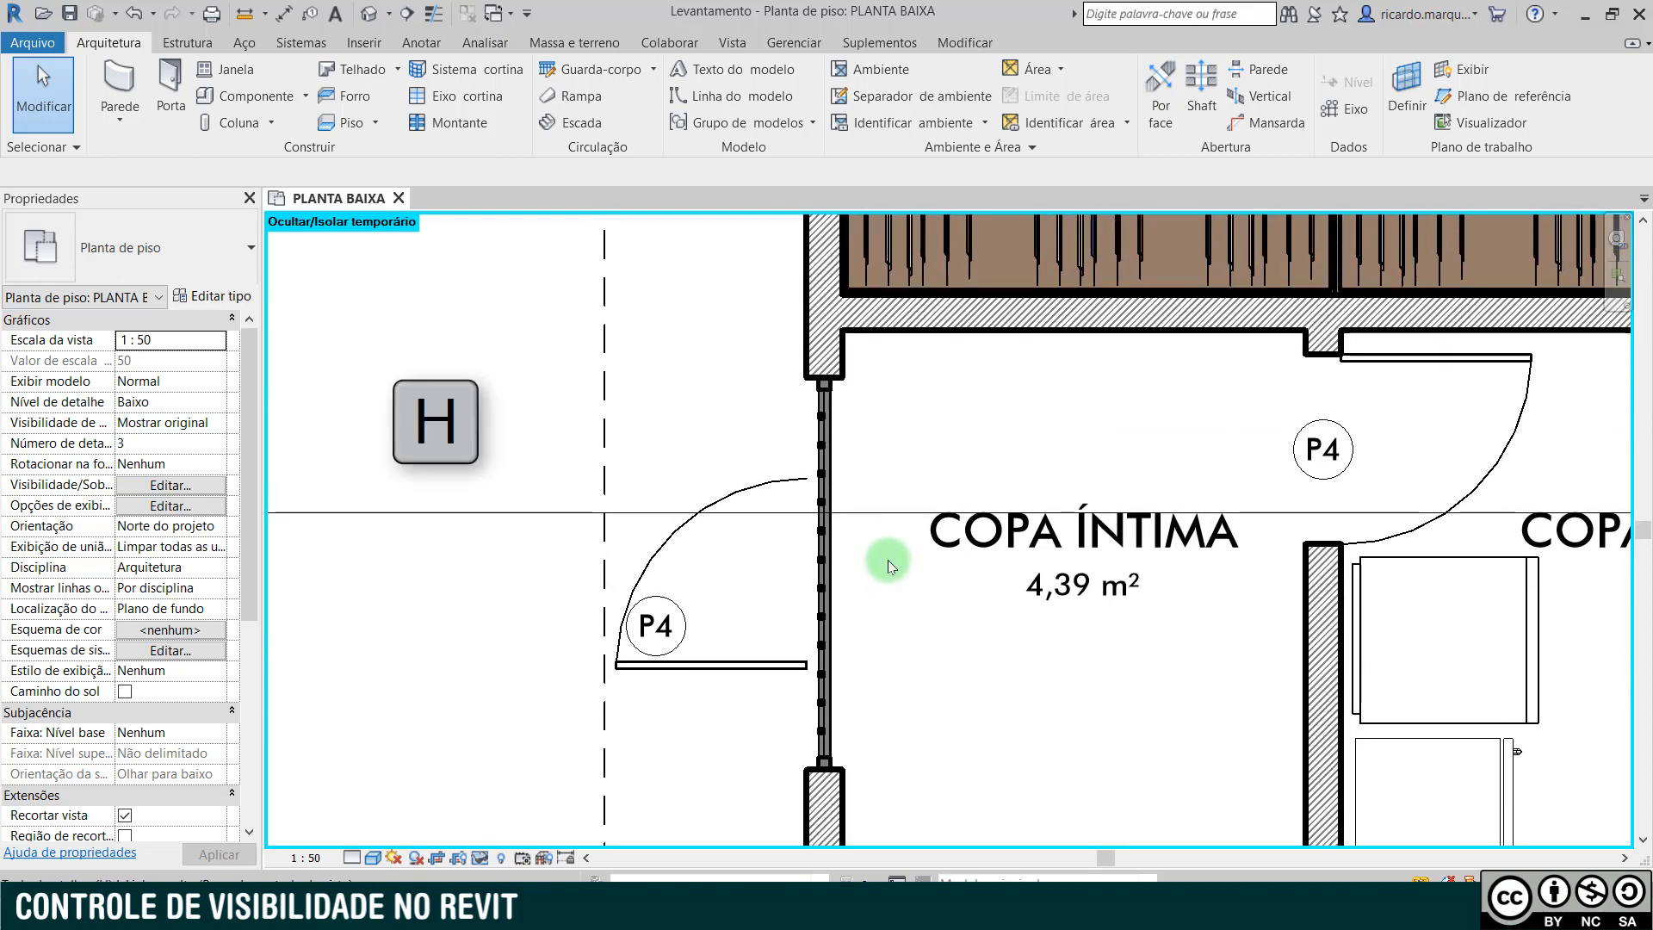
key(r)
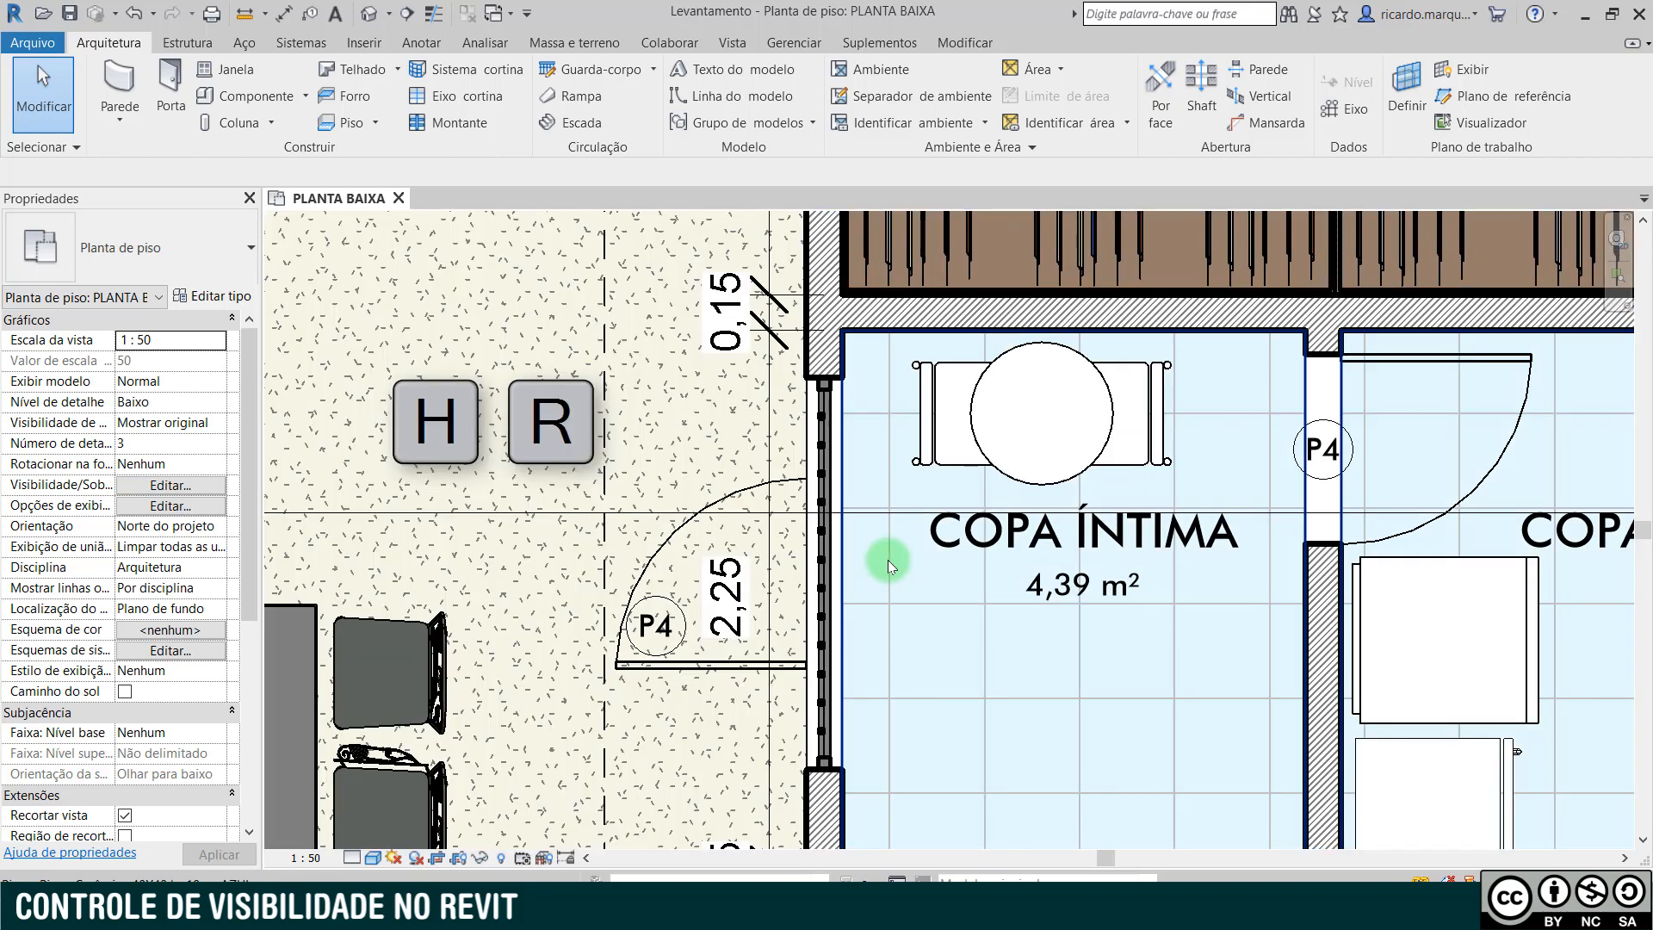